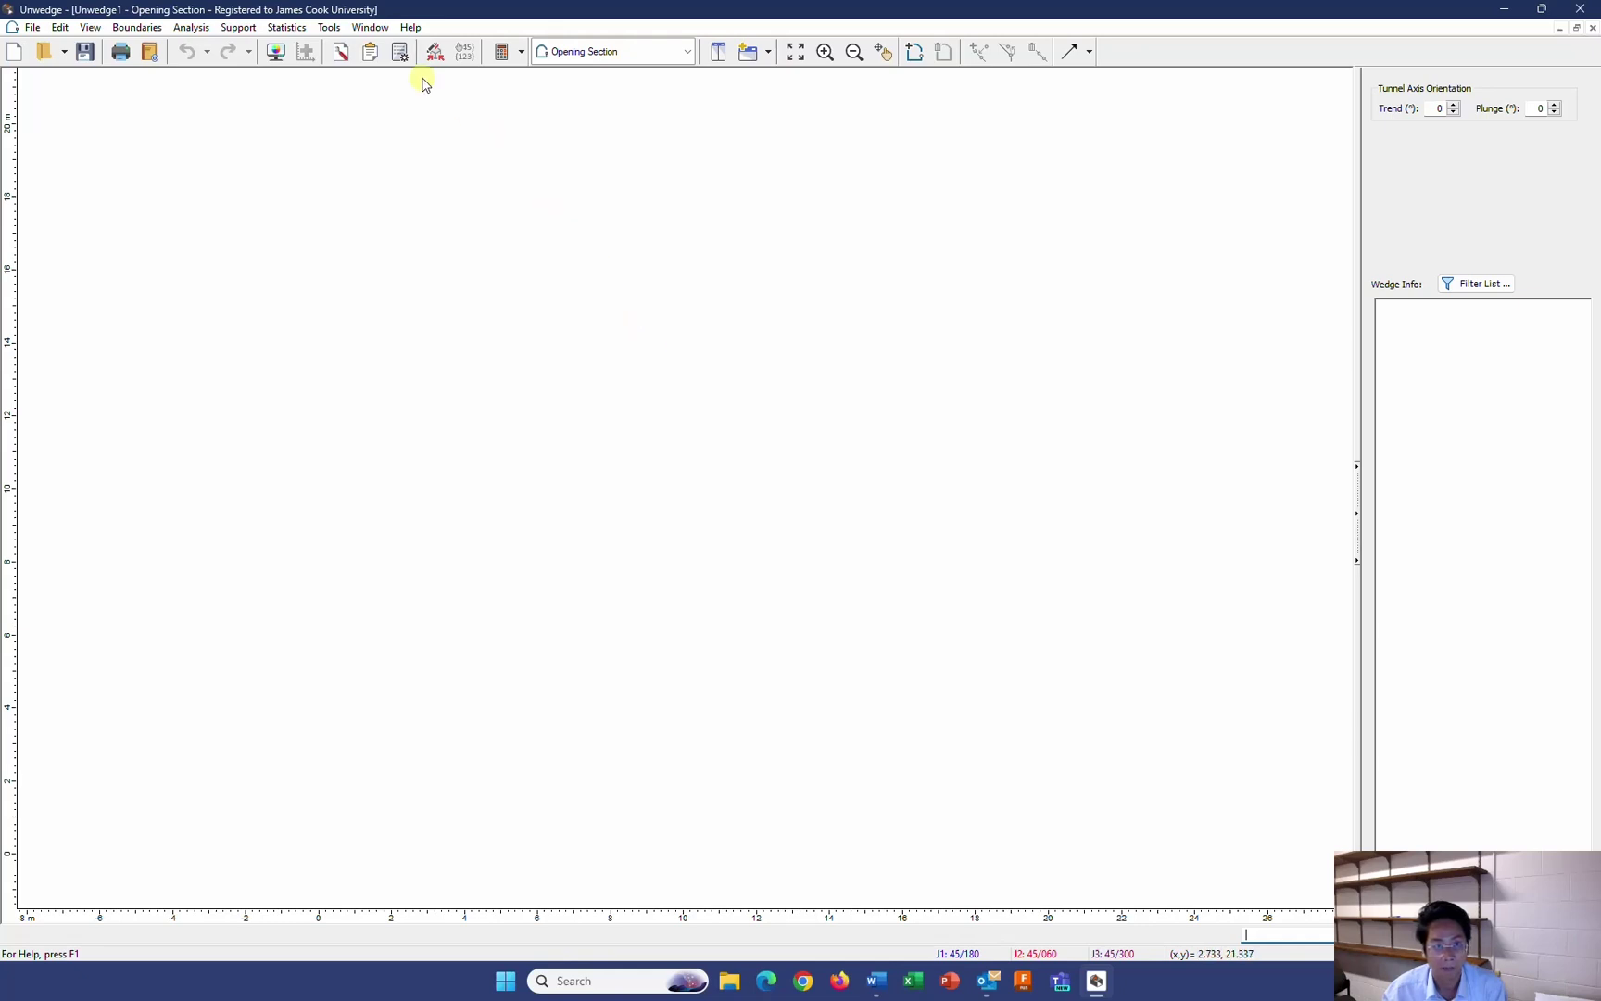
# Keep metric units with MPa stress and no design standard in Project Settings
pyautogui.click(202, 30)
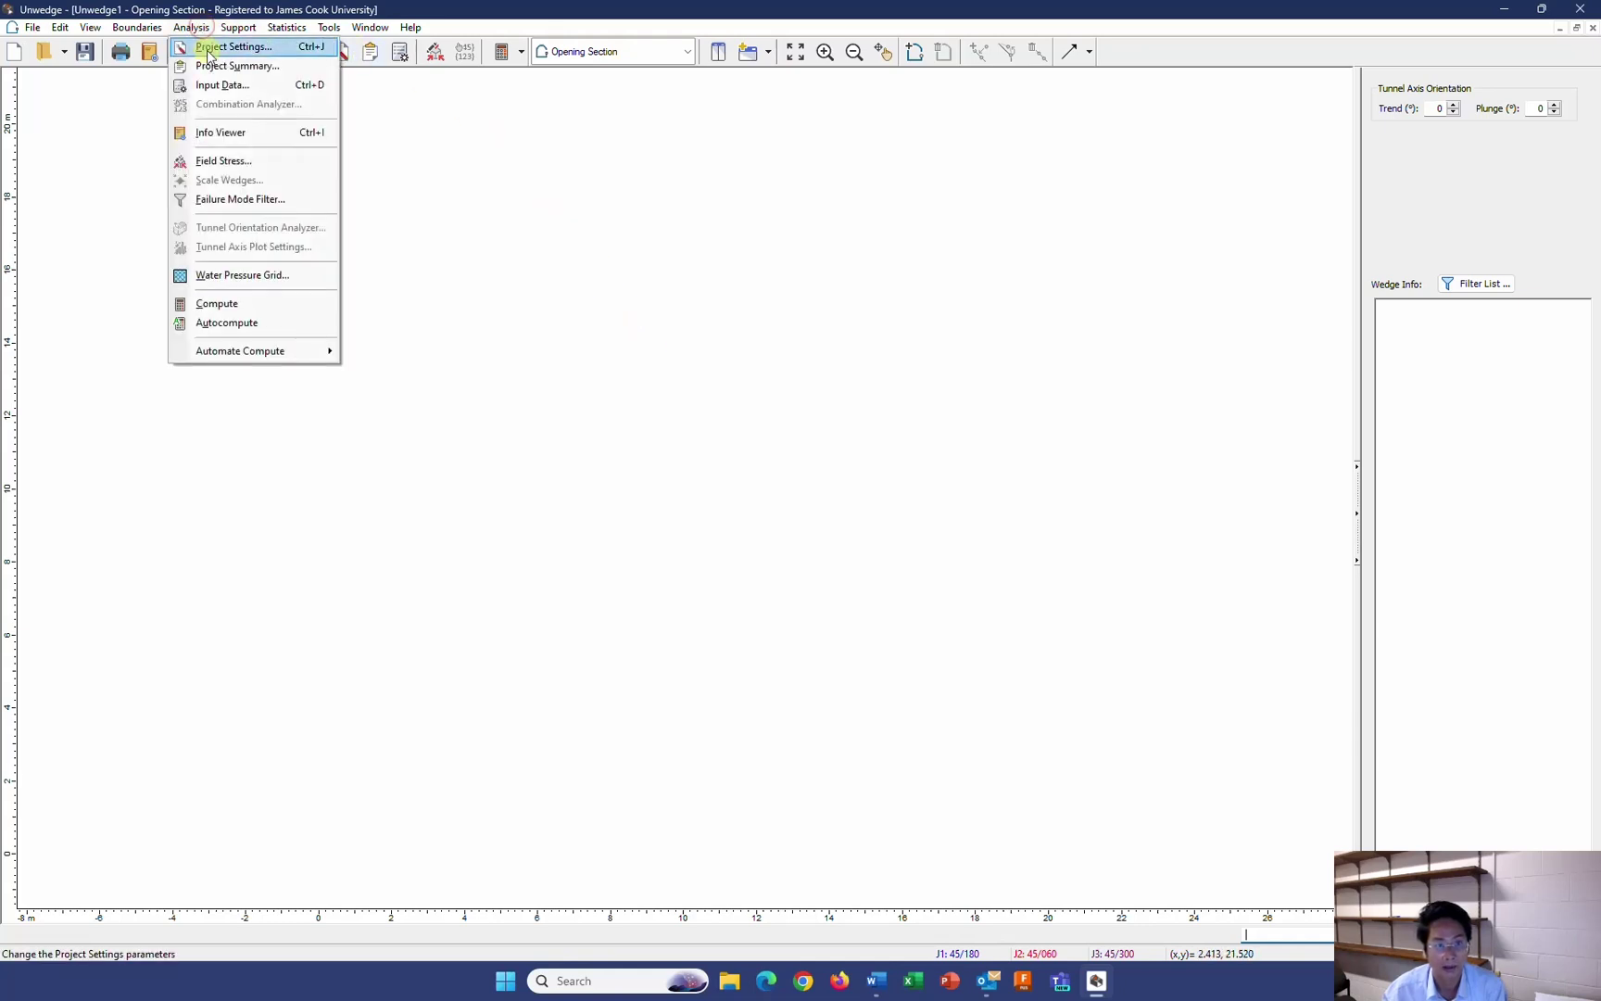
pyautogui.click(210, 48)
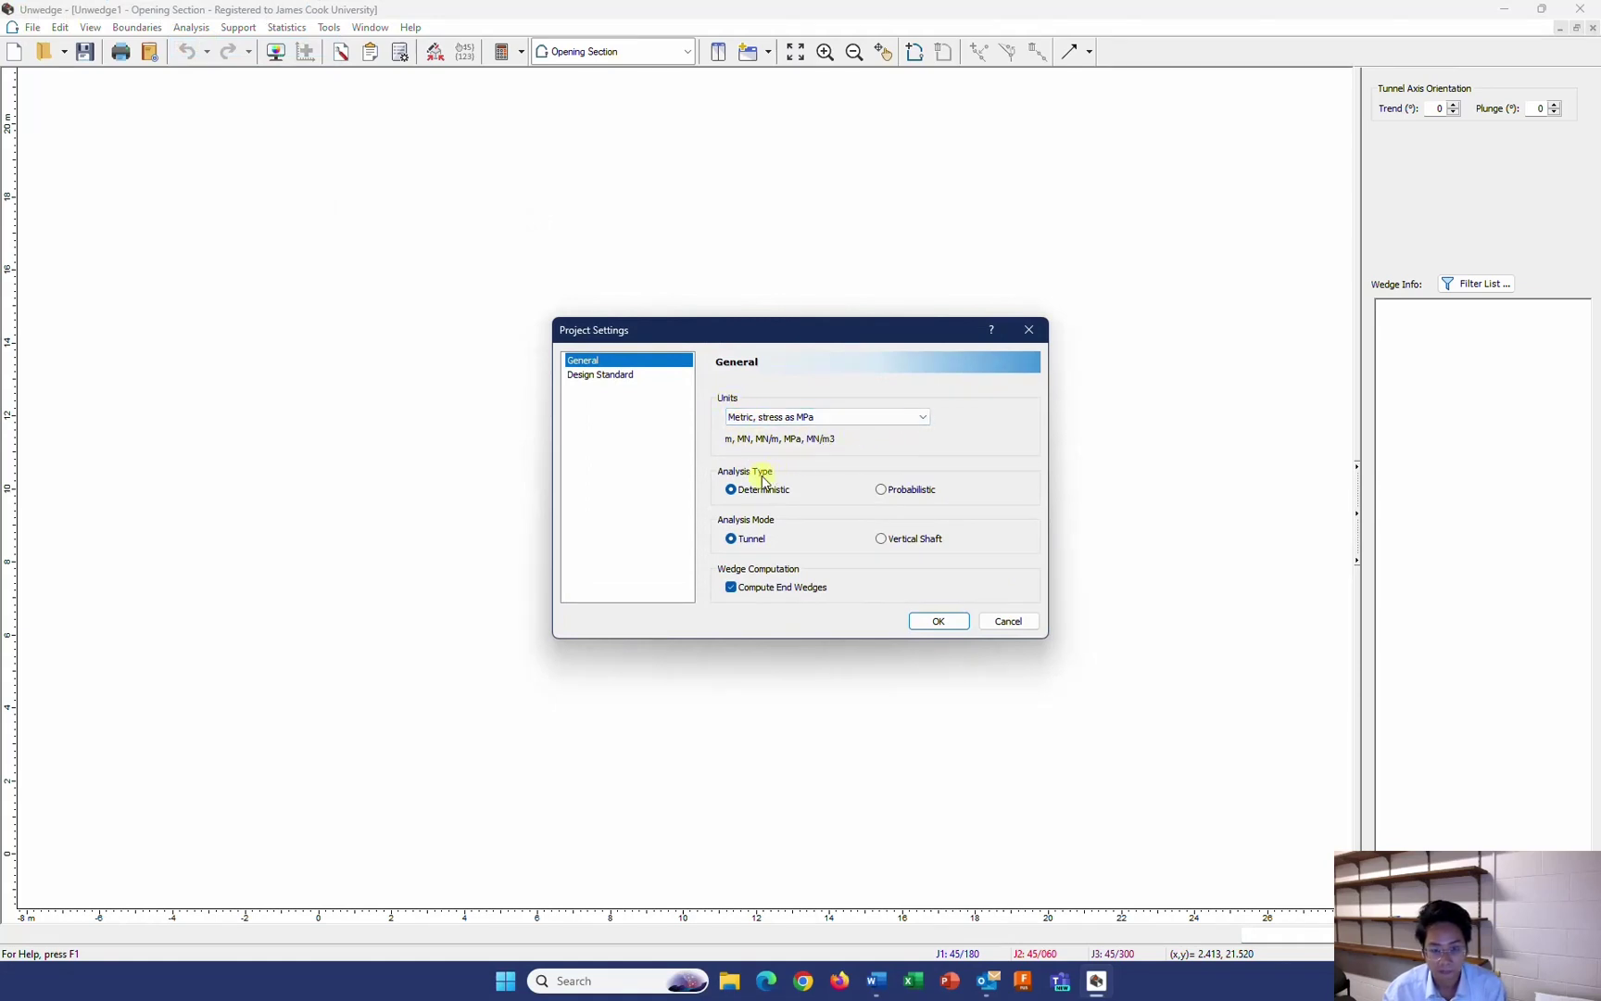
pyautogui.click(739, 417)
pyautogui.click(741, 432)
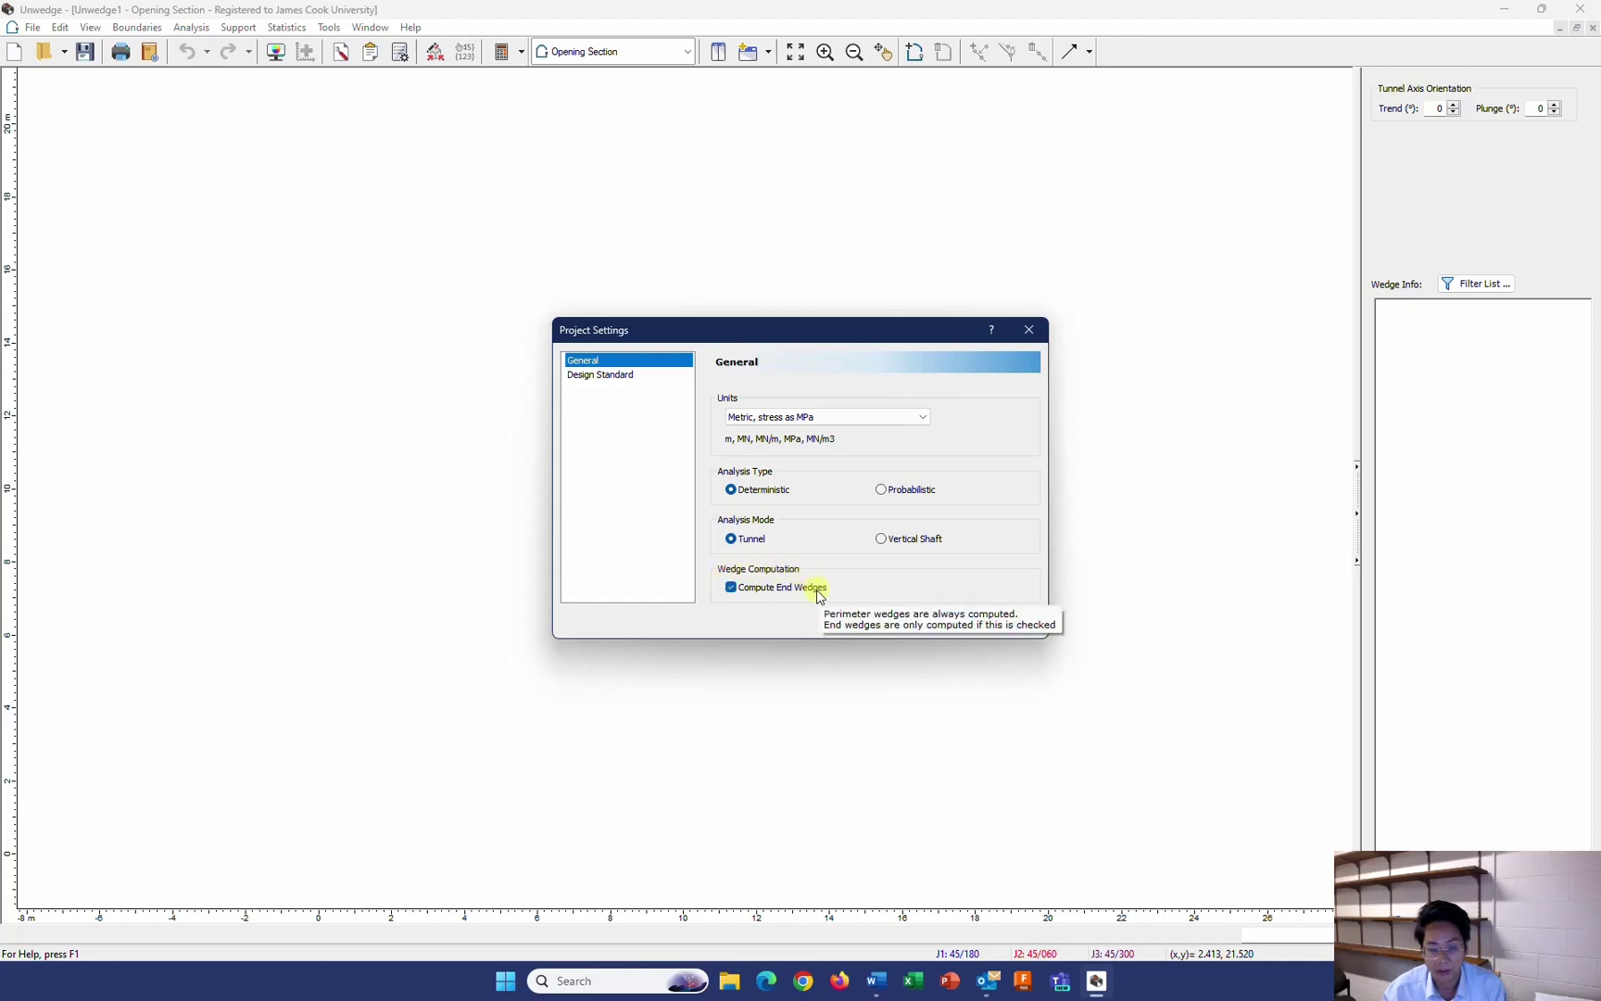
pyautogui.click(620, 380)
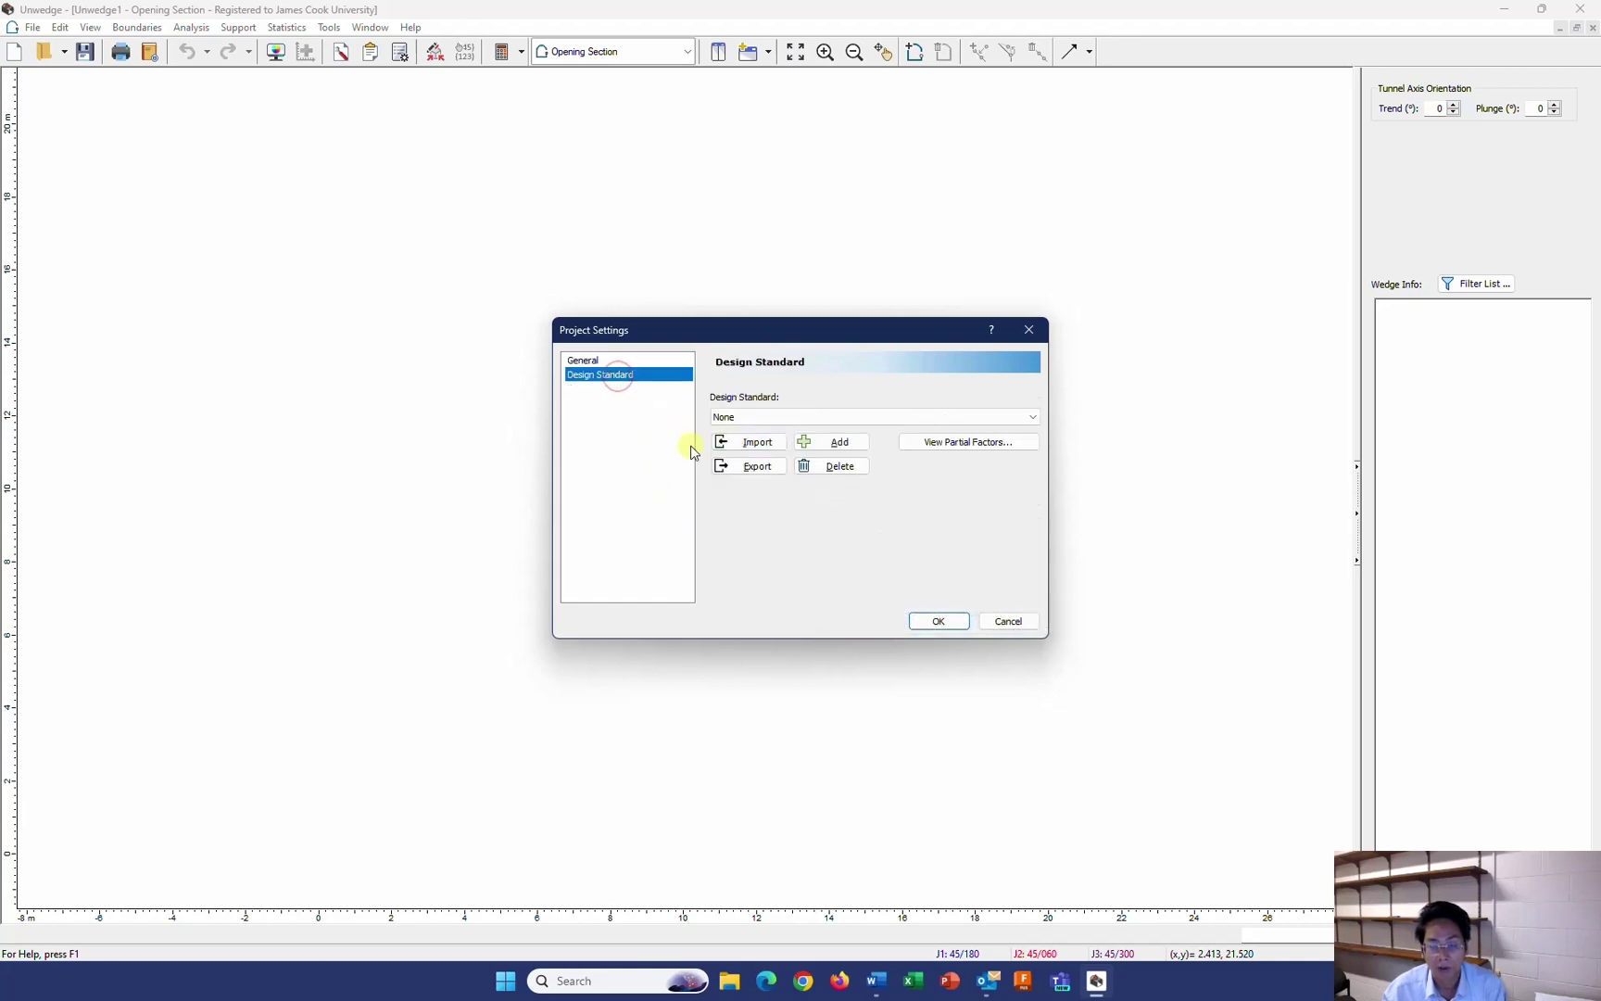
pyautogui.click(752, 423)
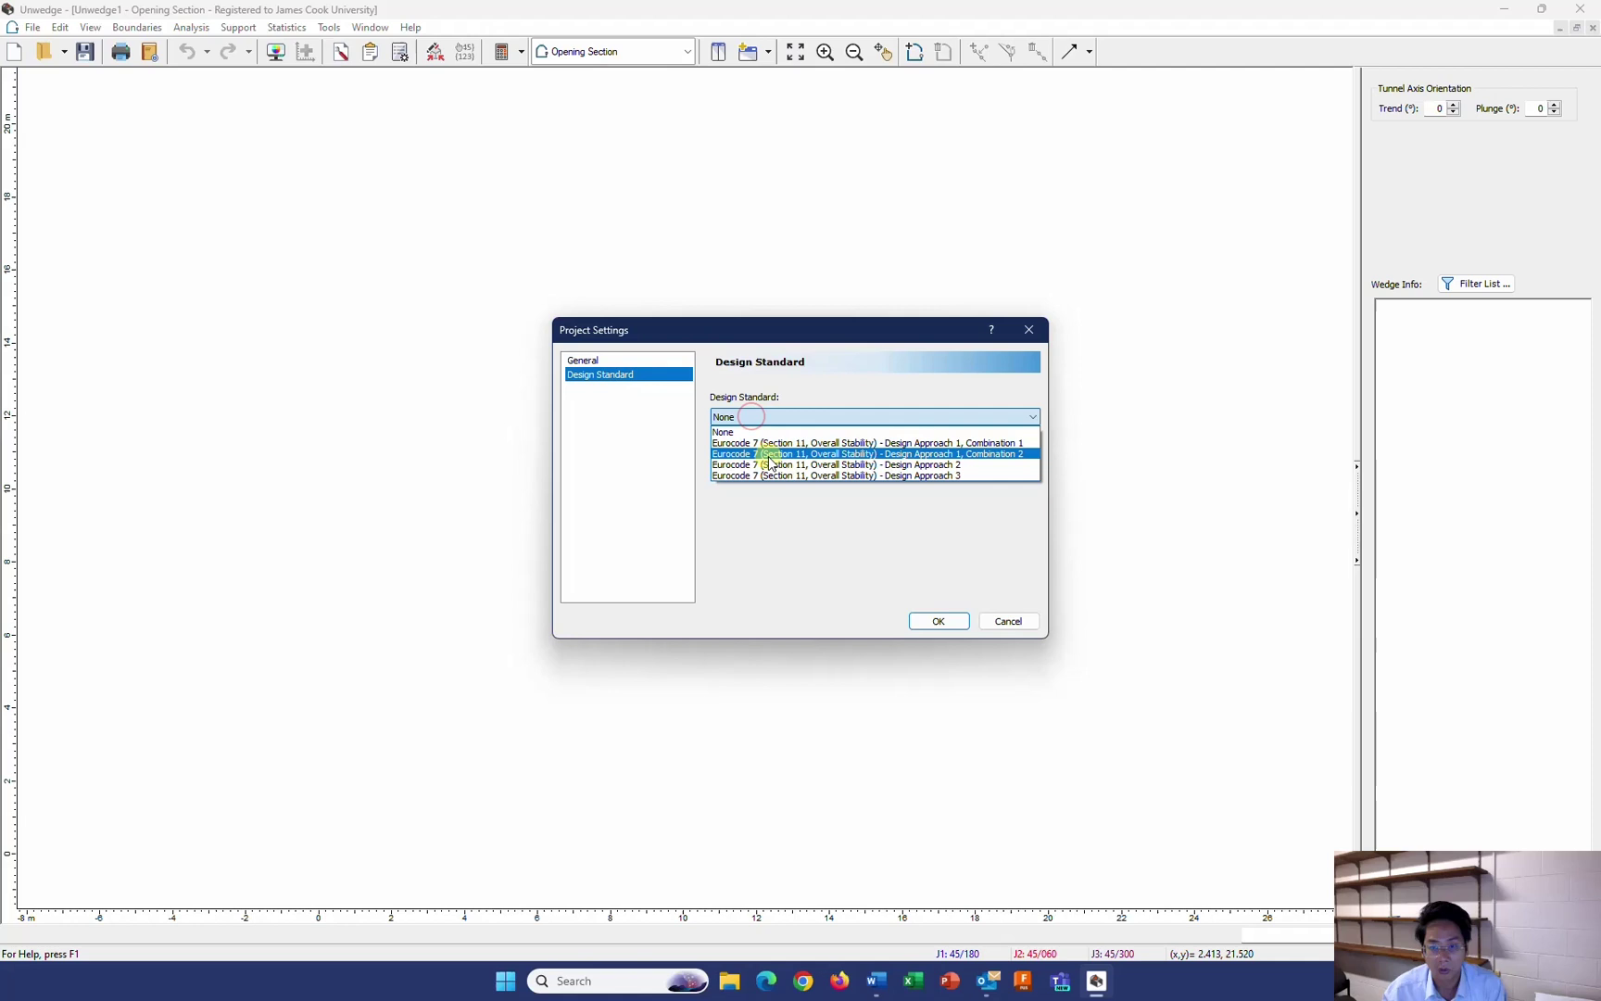
pyautogui.click(796, 521)
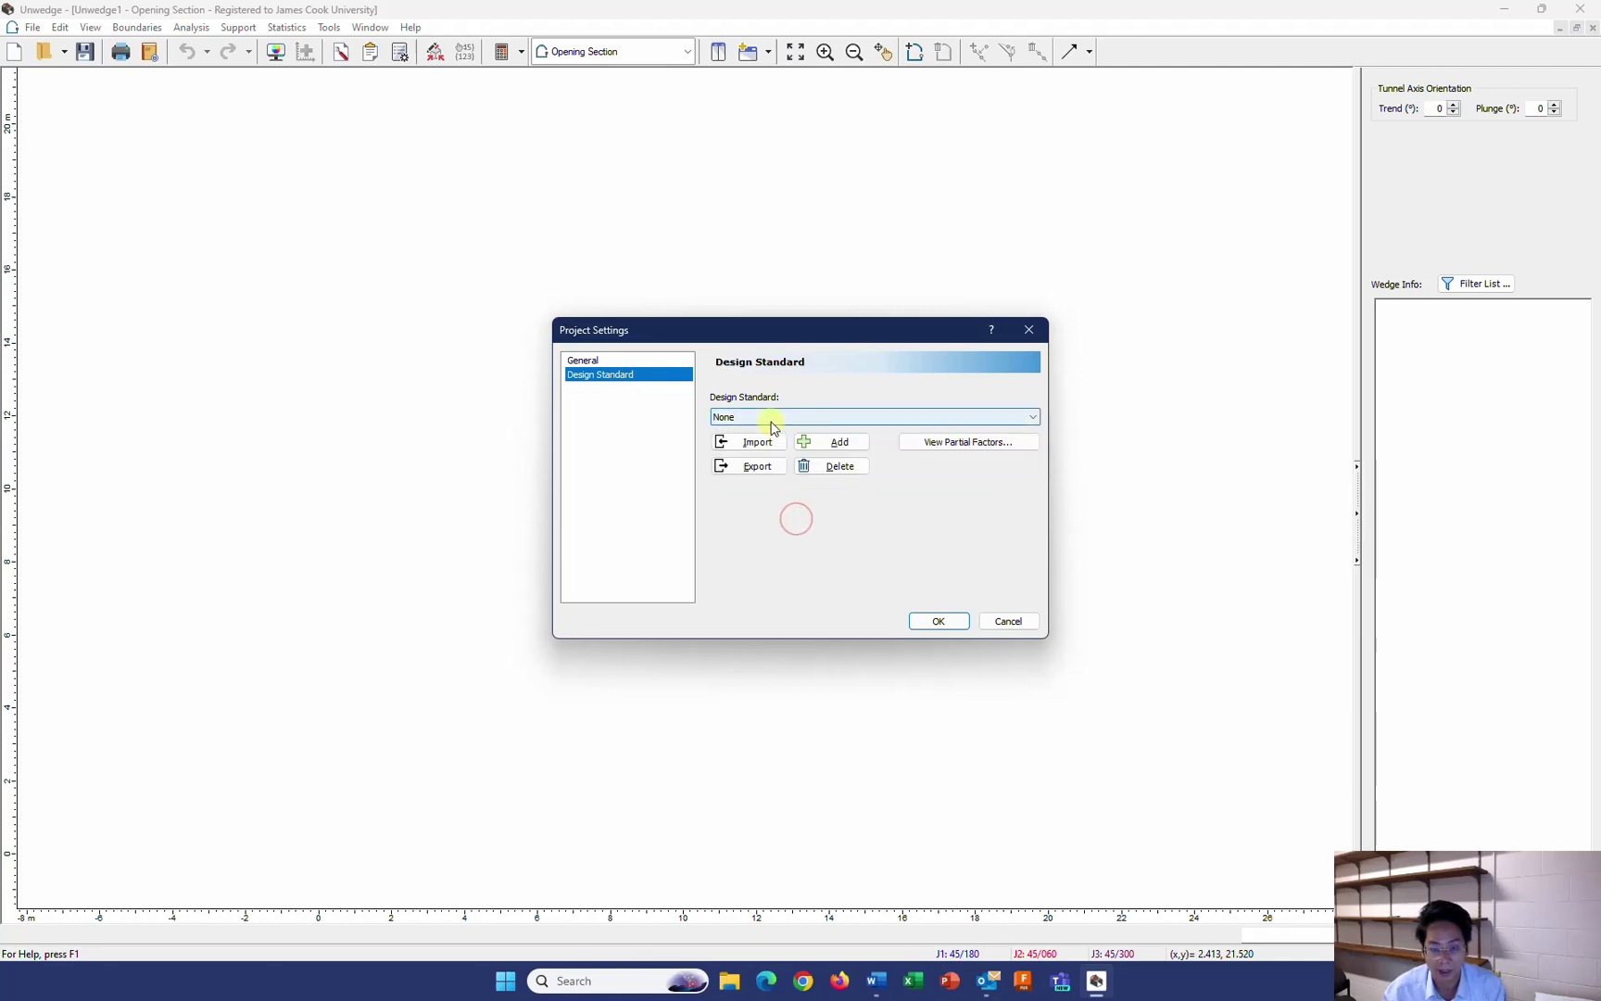
pyautogui.click(593, 360)
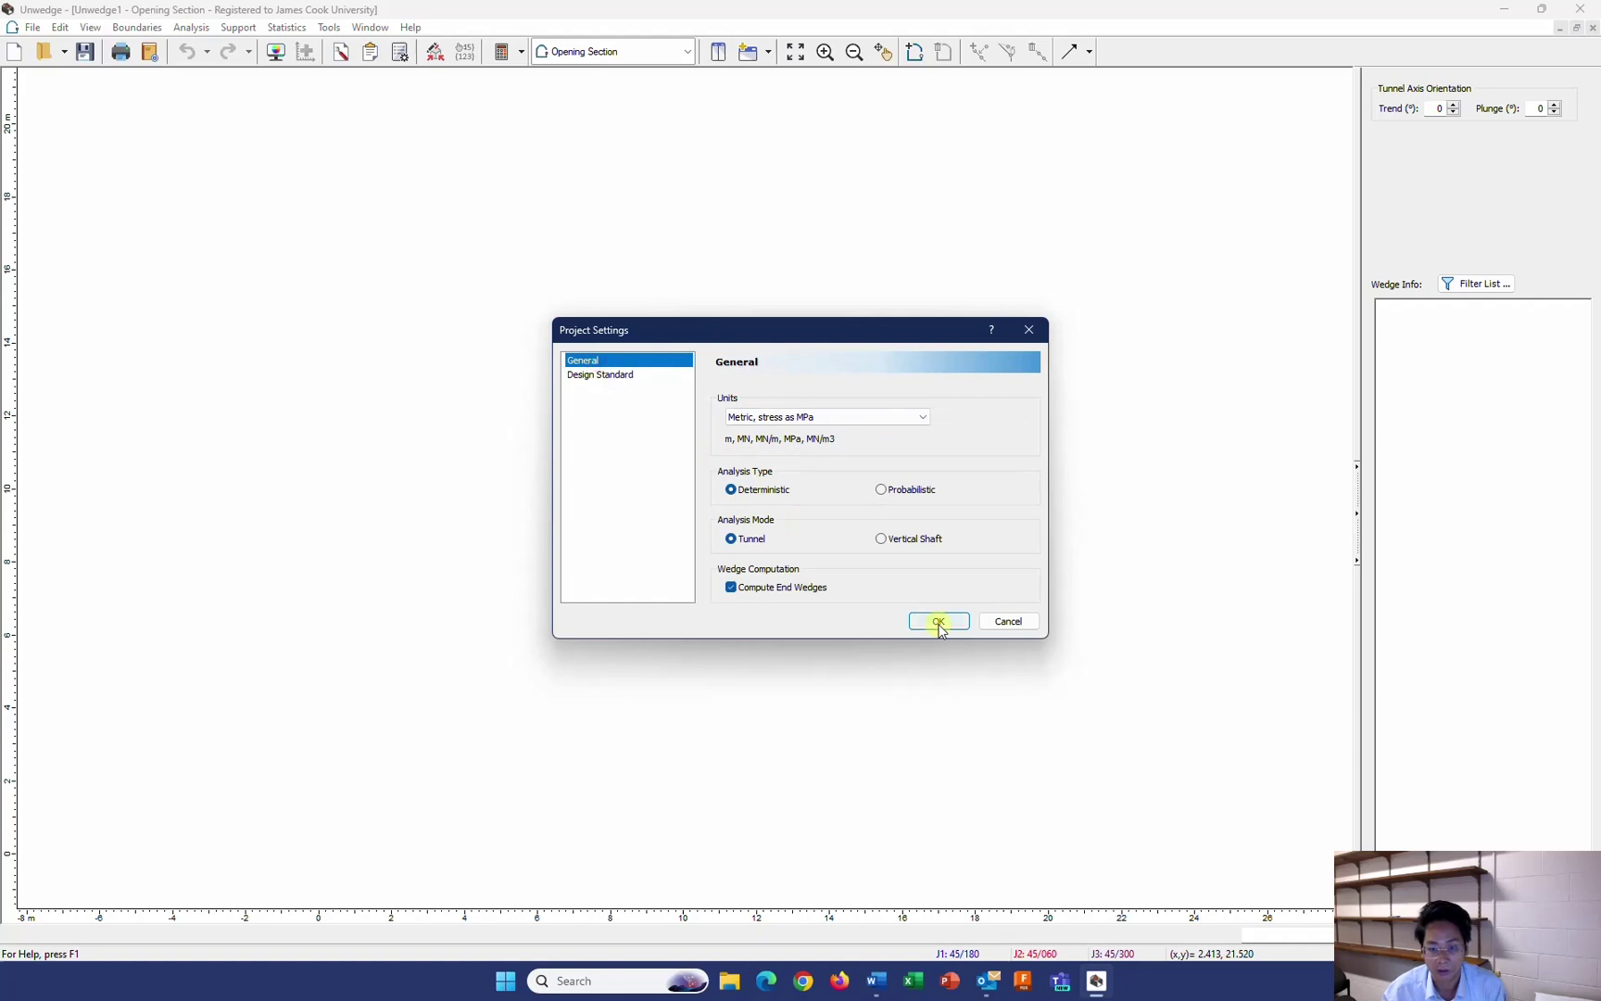
pyautogui.click(938, 623)
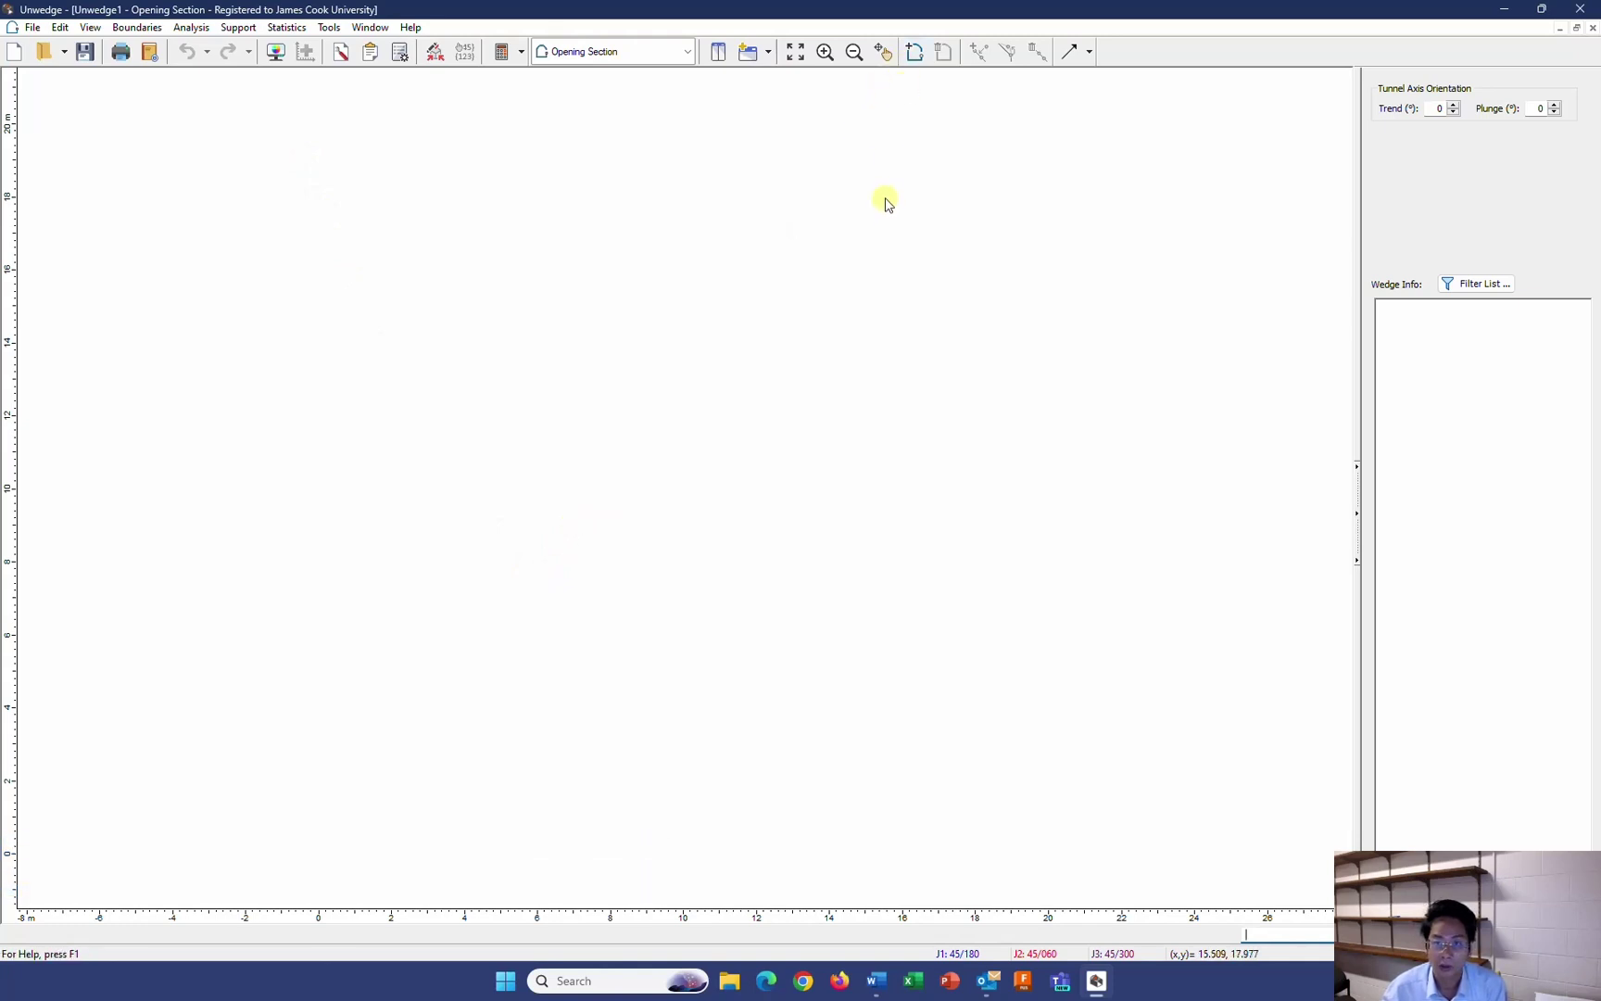
# Start the tunnel outline with vertices at (0,0), (5,0) and (5,4.5)
pyautogui.click(916, 53)
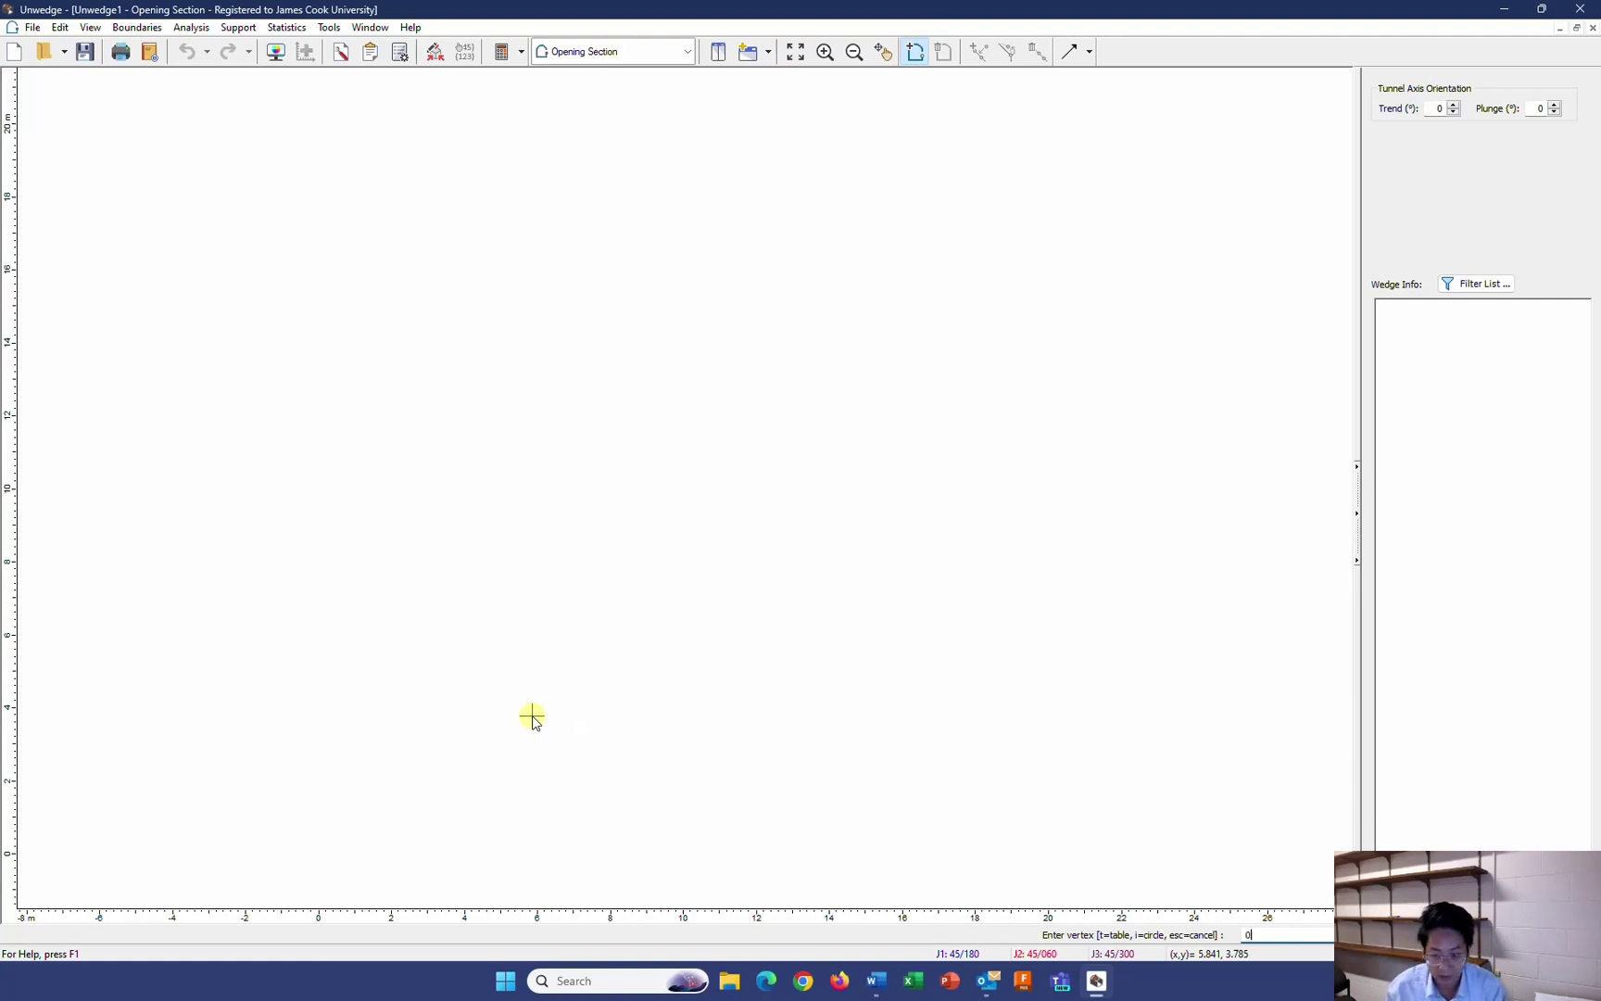
pyautogui.press('Return')
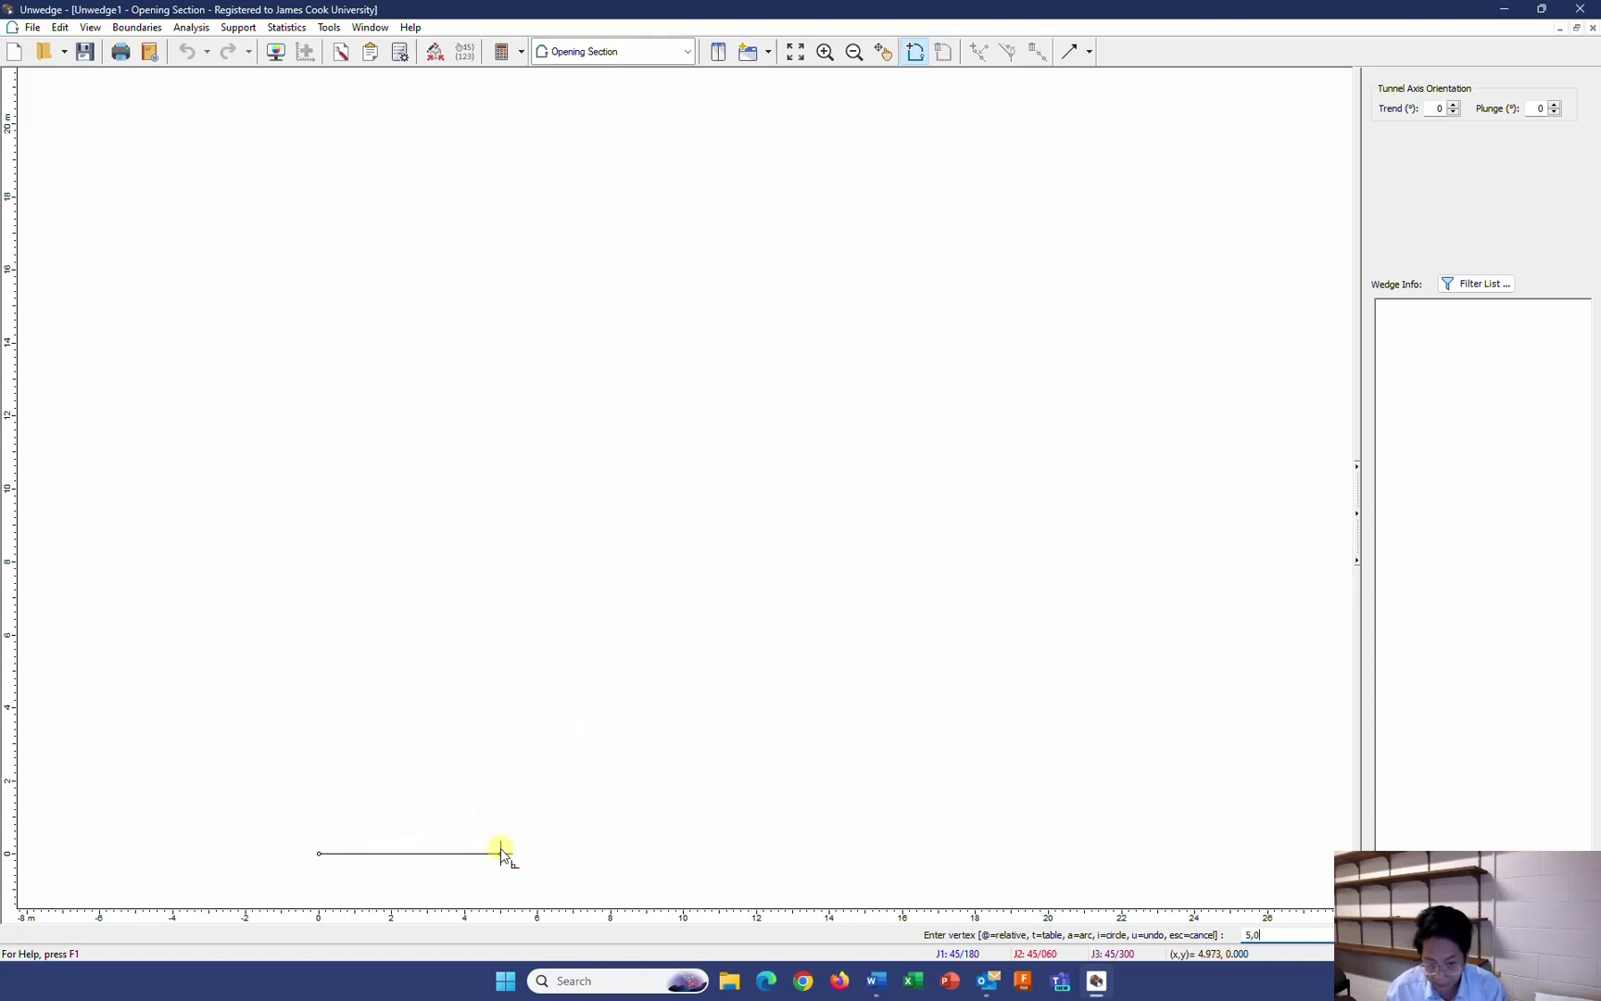
pyautogui.write('5,0')
pyautogui.press('Return')
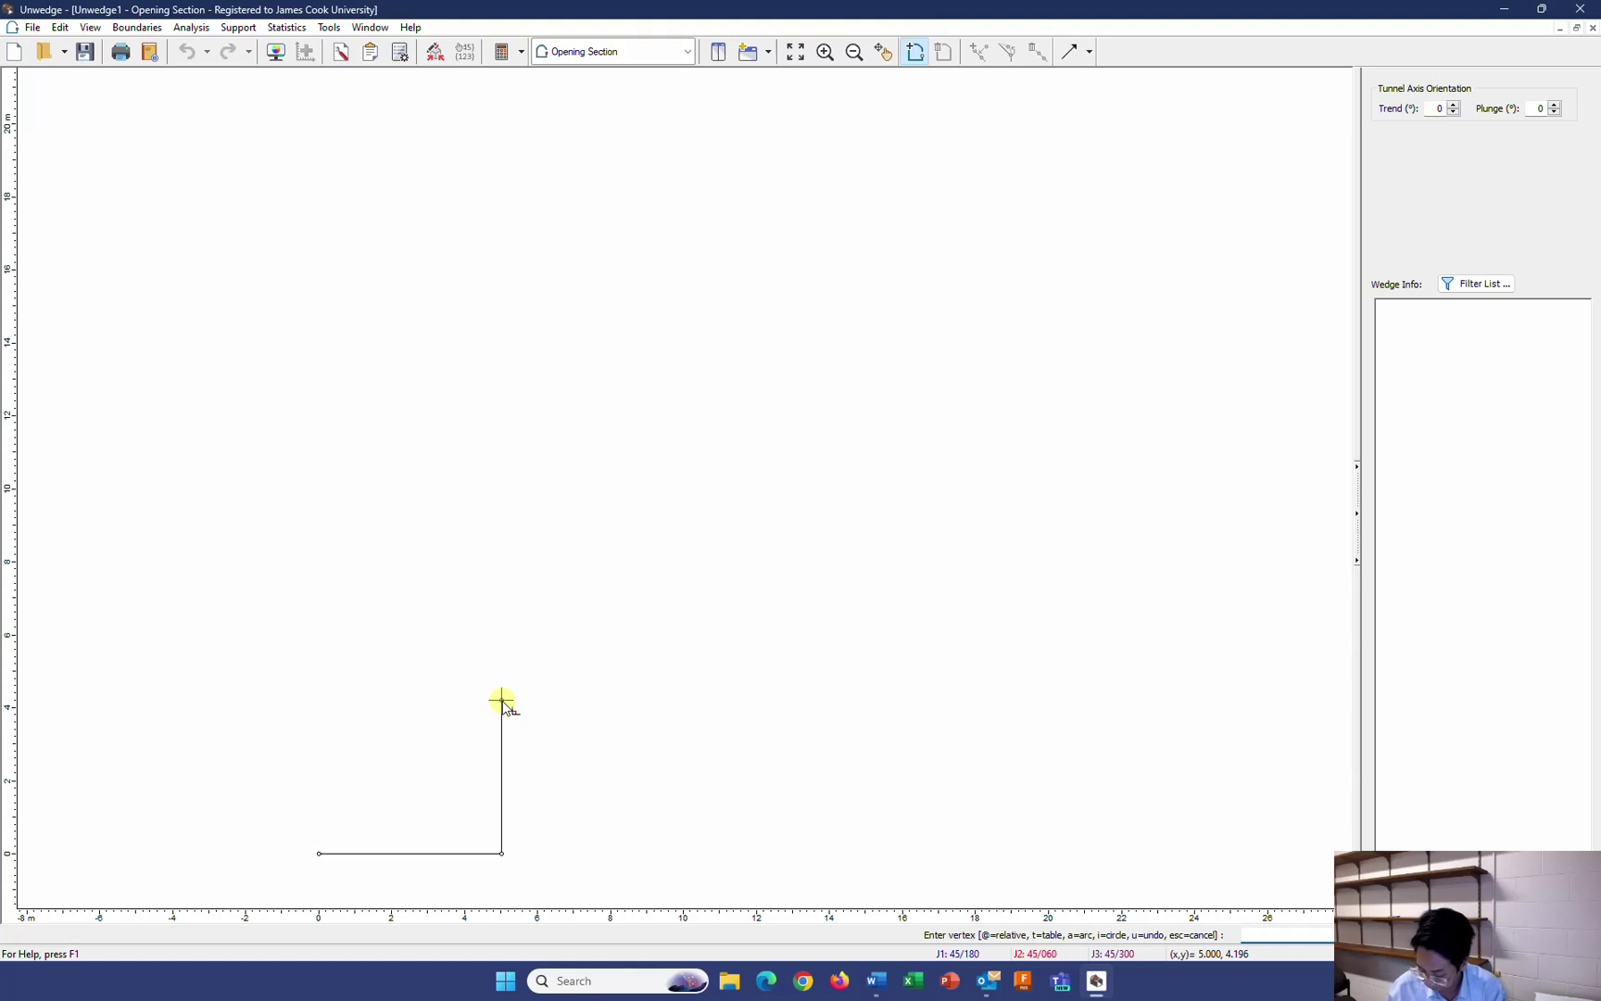
pyautogui.write('5,4.5')
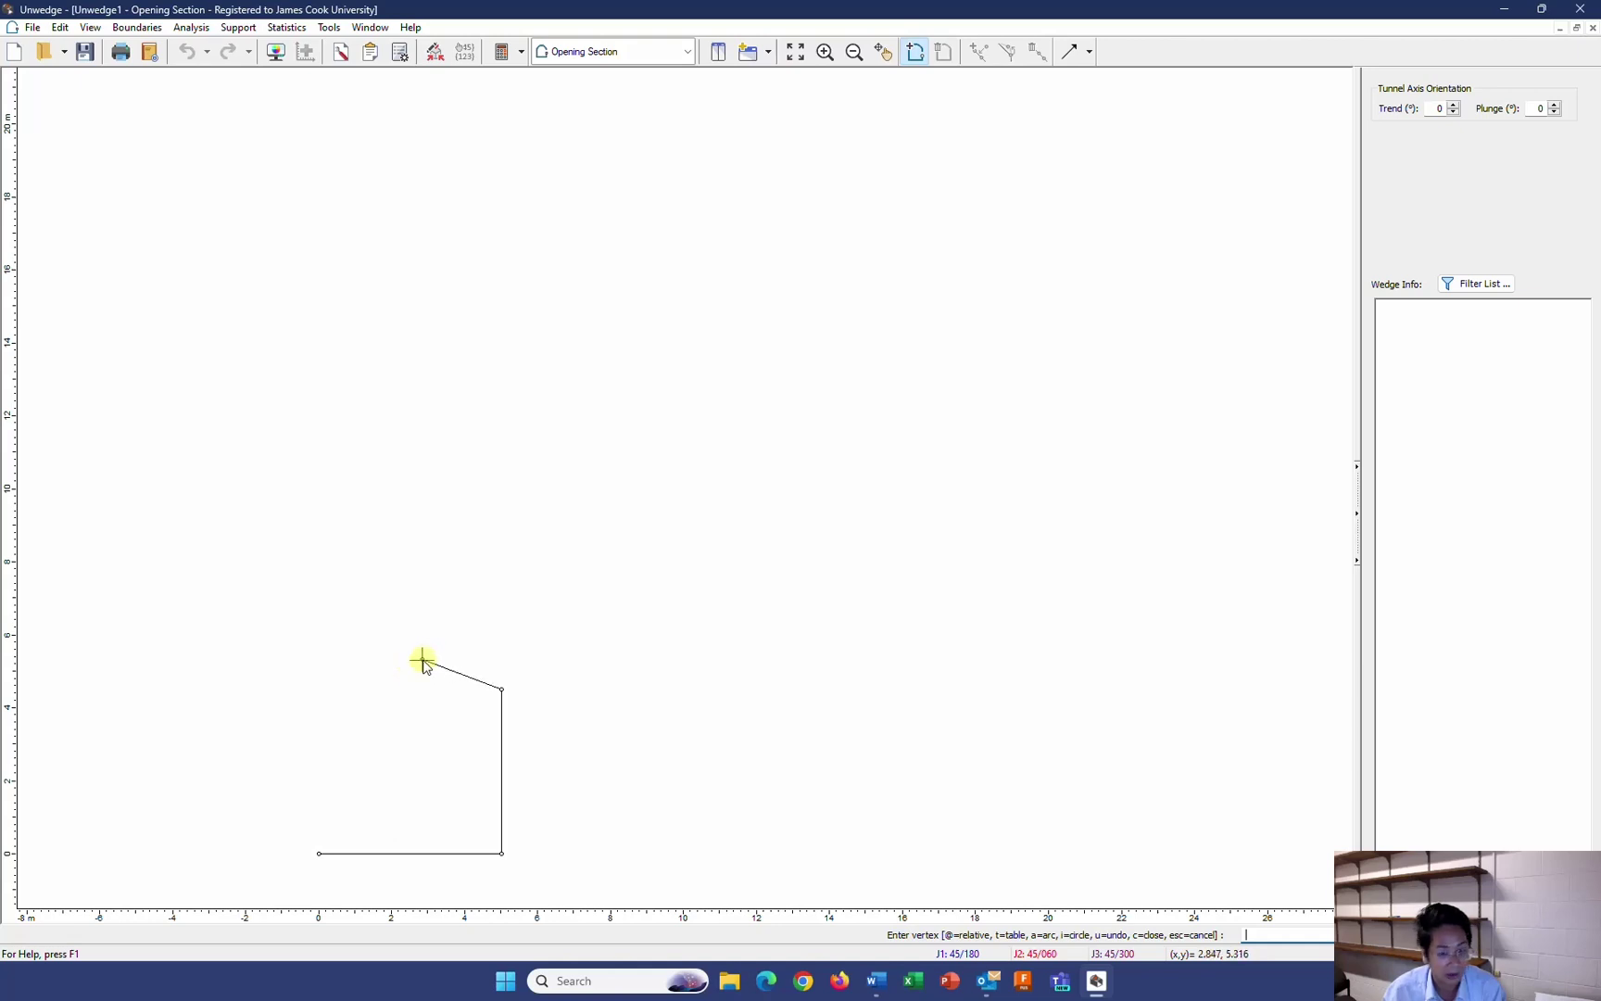
# Add an arched roof centred at (2.5,2) ending at (0,4.5), closing the outline at the first vertex
pyautogui.rightClick(411, 727)
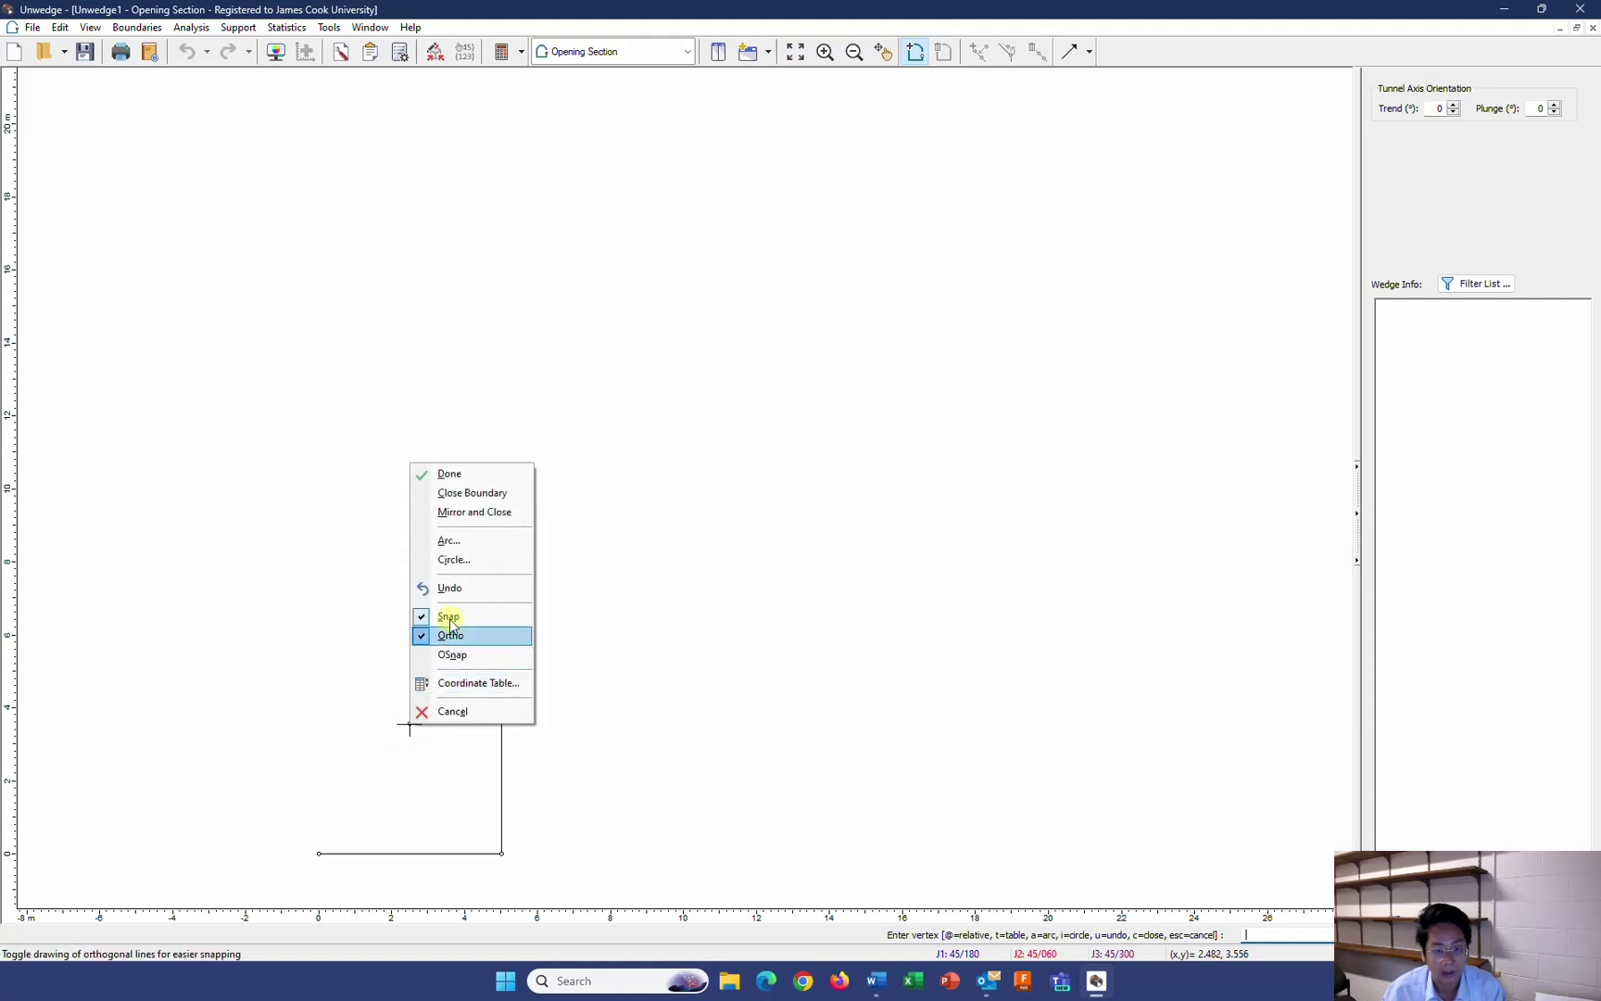
pyautogui.click(452, 541)
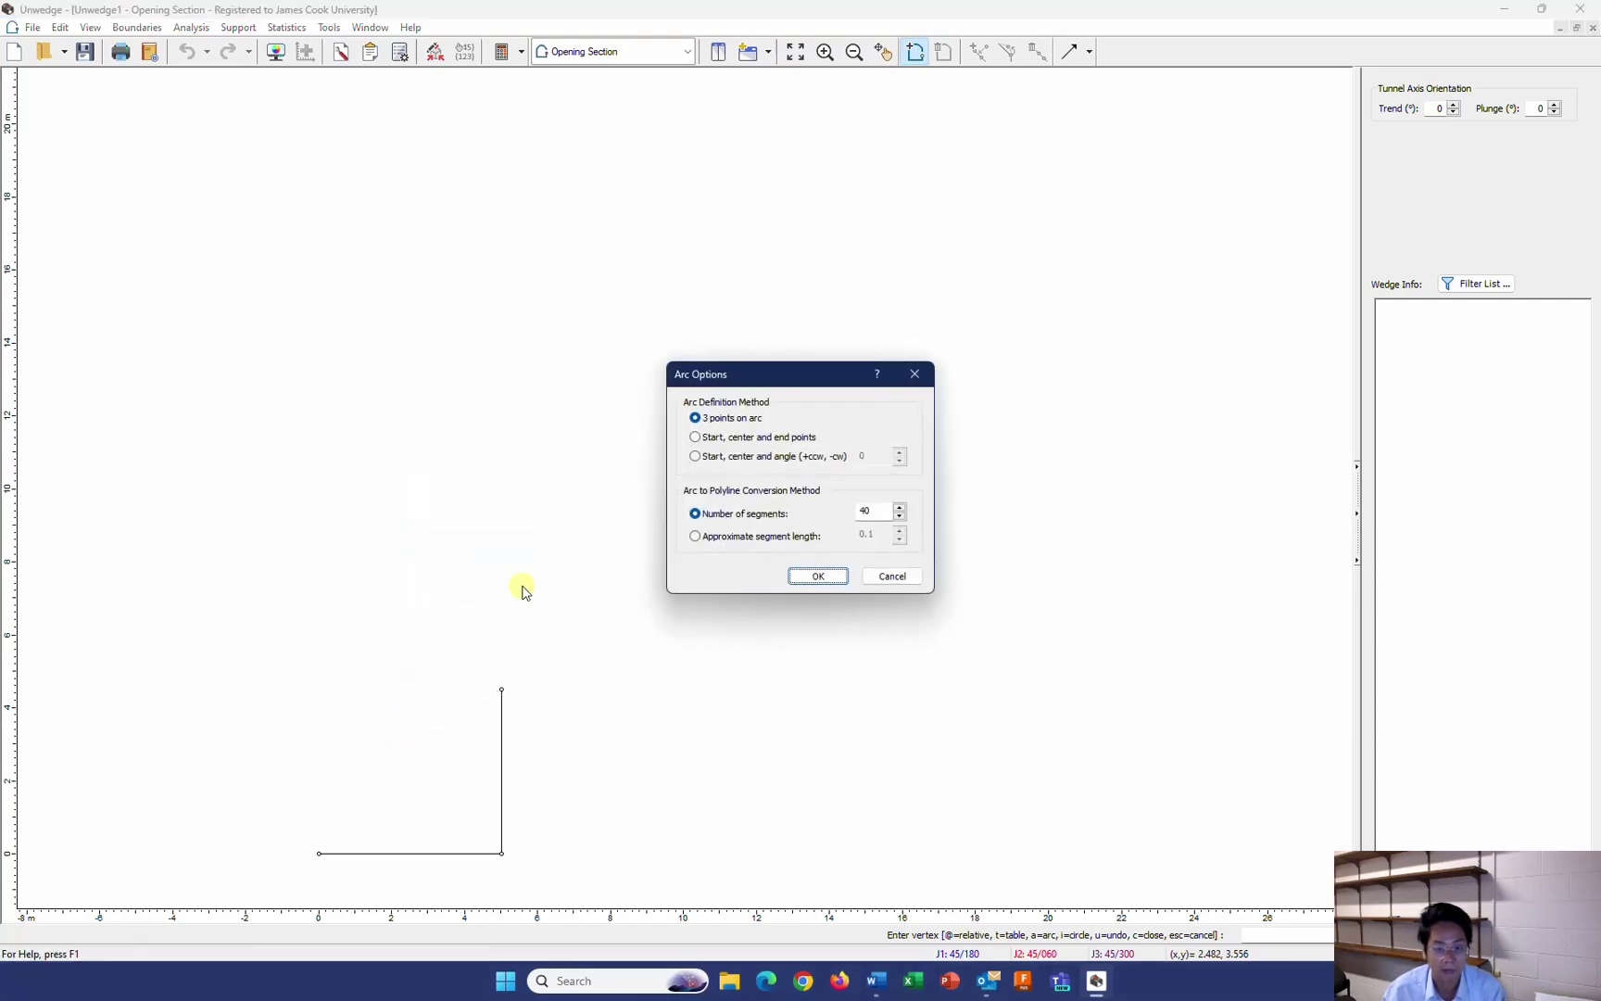
pyautogui.click(695, 439)
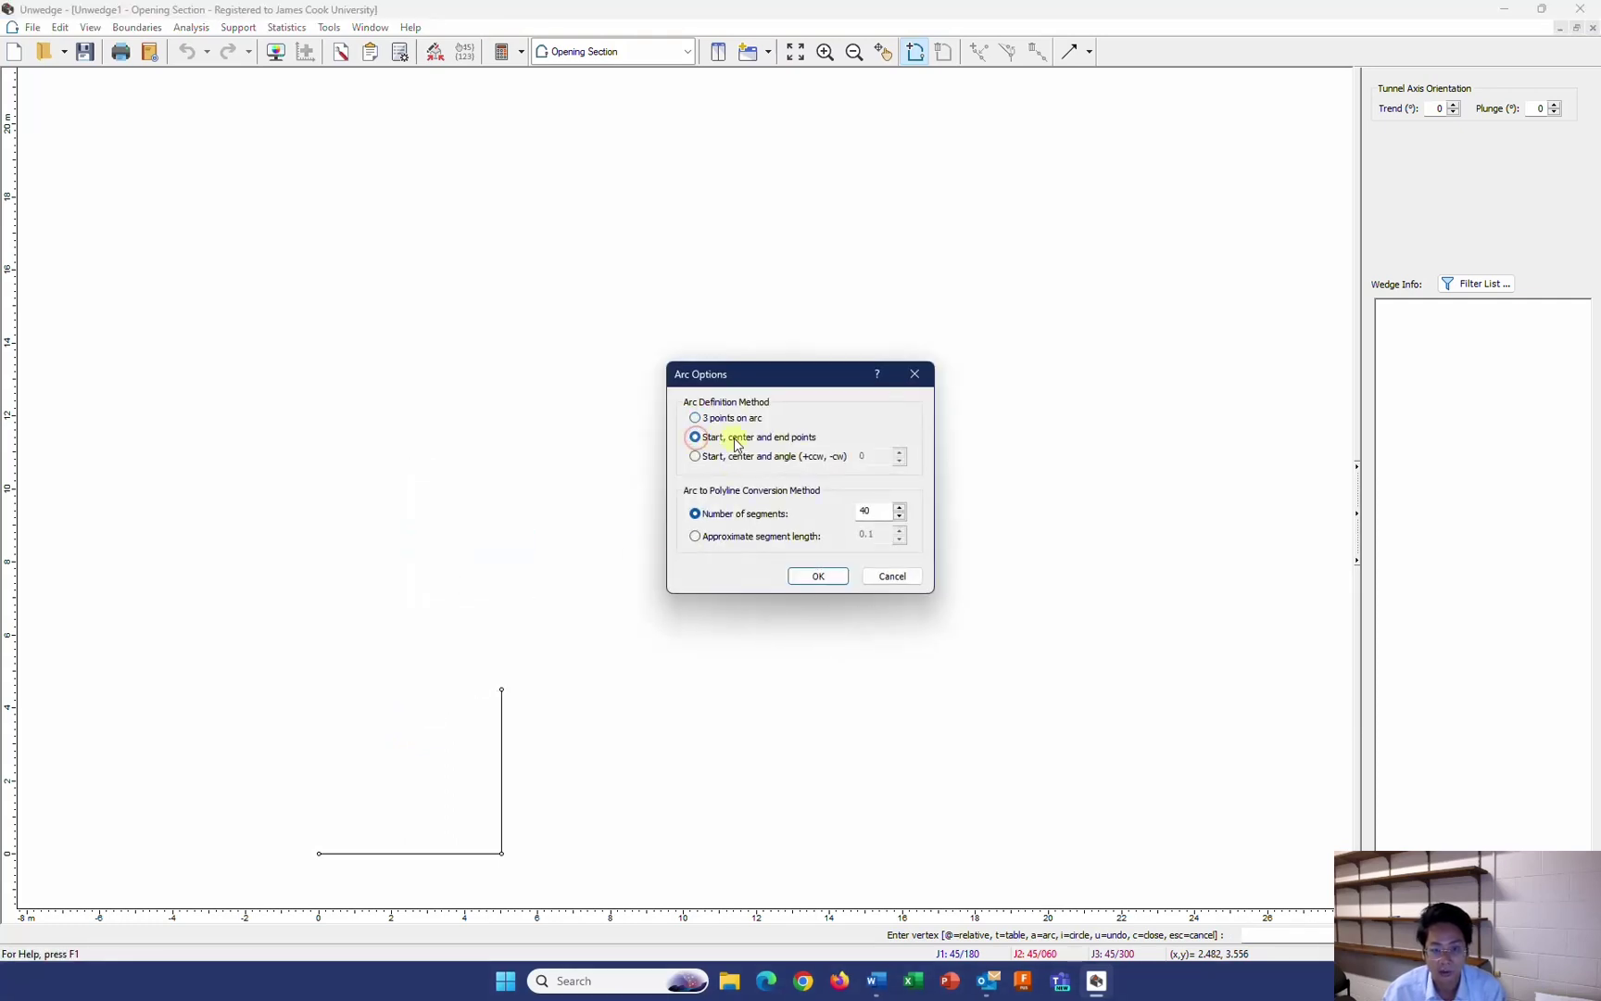
pyautogui.click(819, 576)
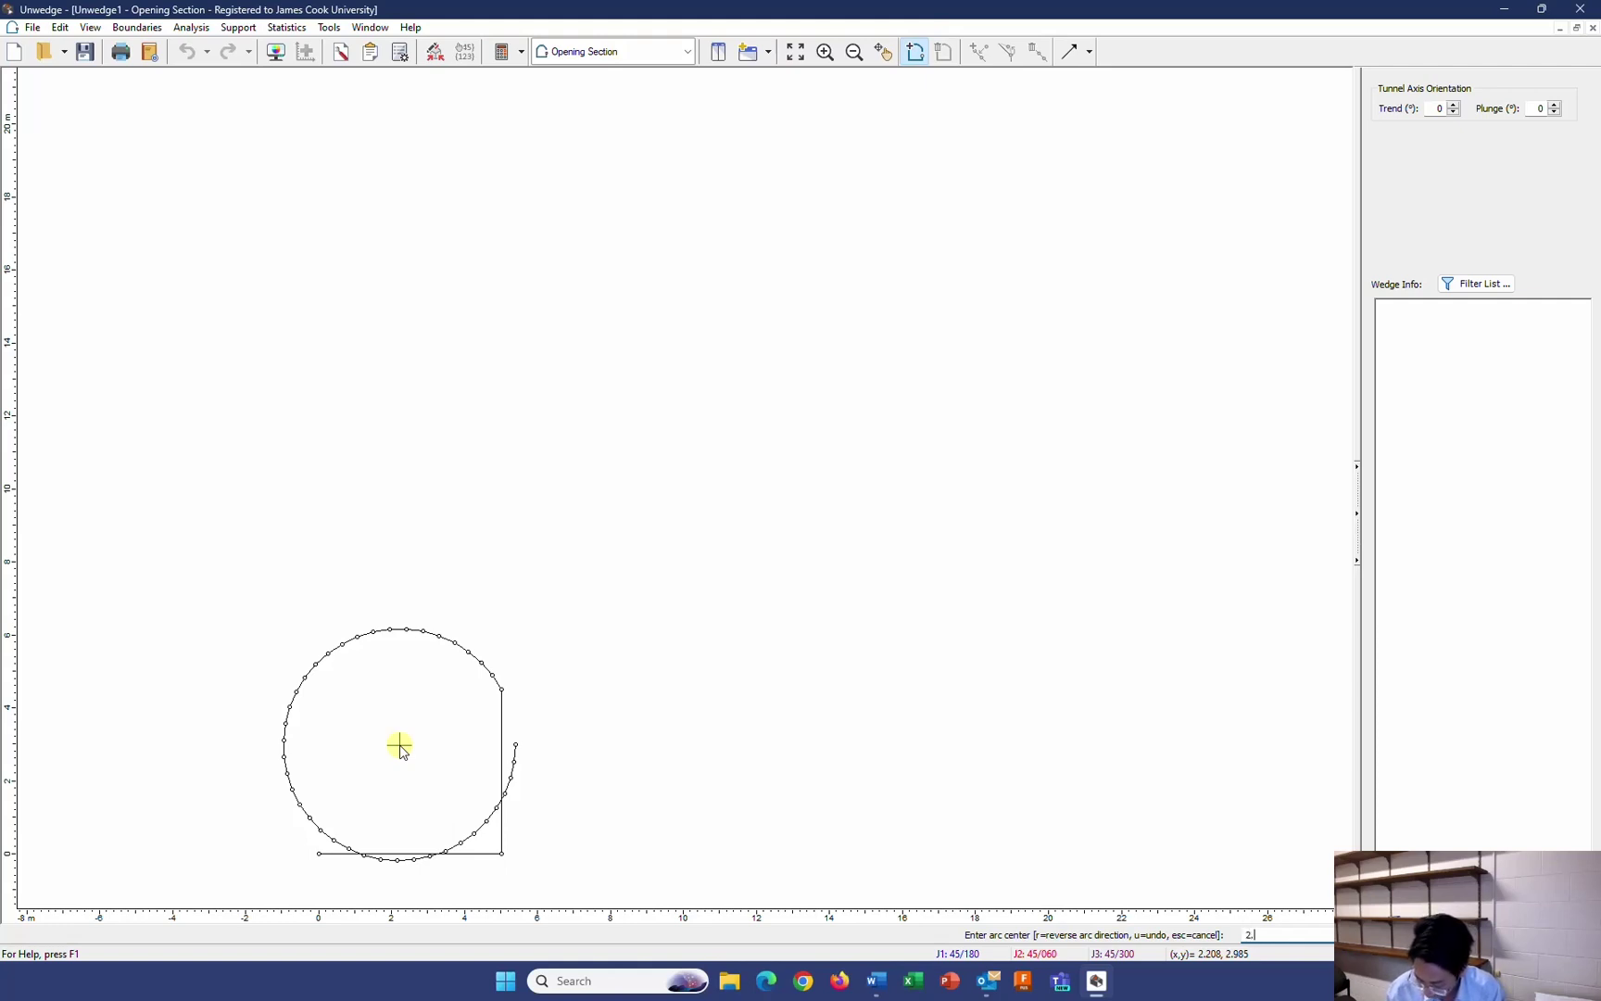
pyautogui.write('2.5,2')
pyautogui.press('Return')
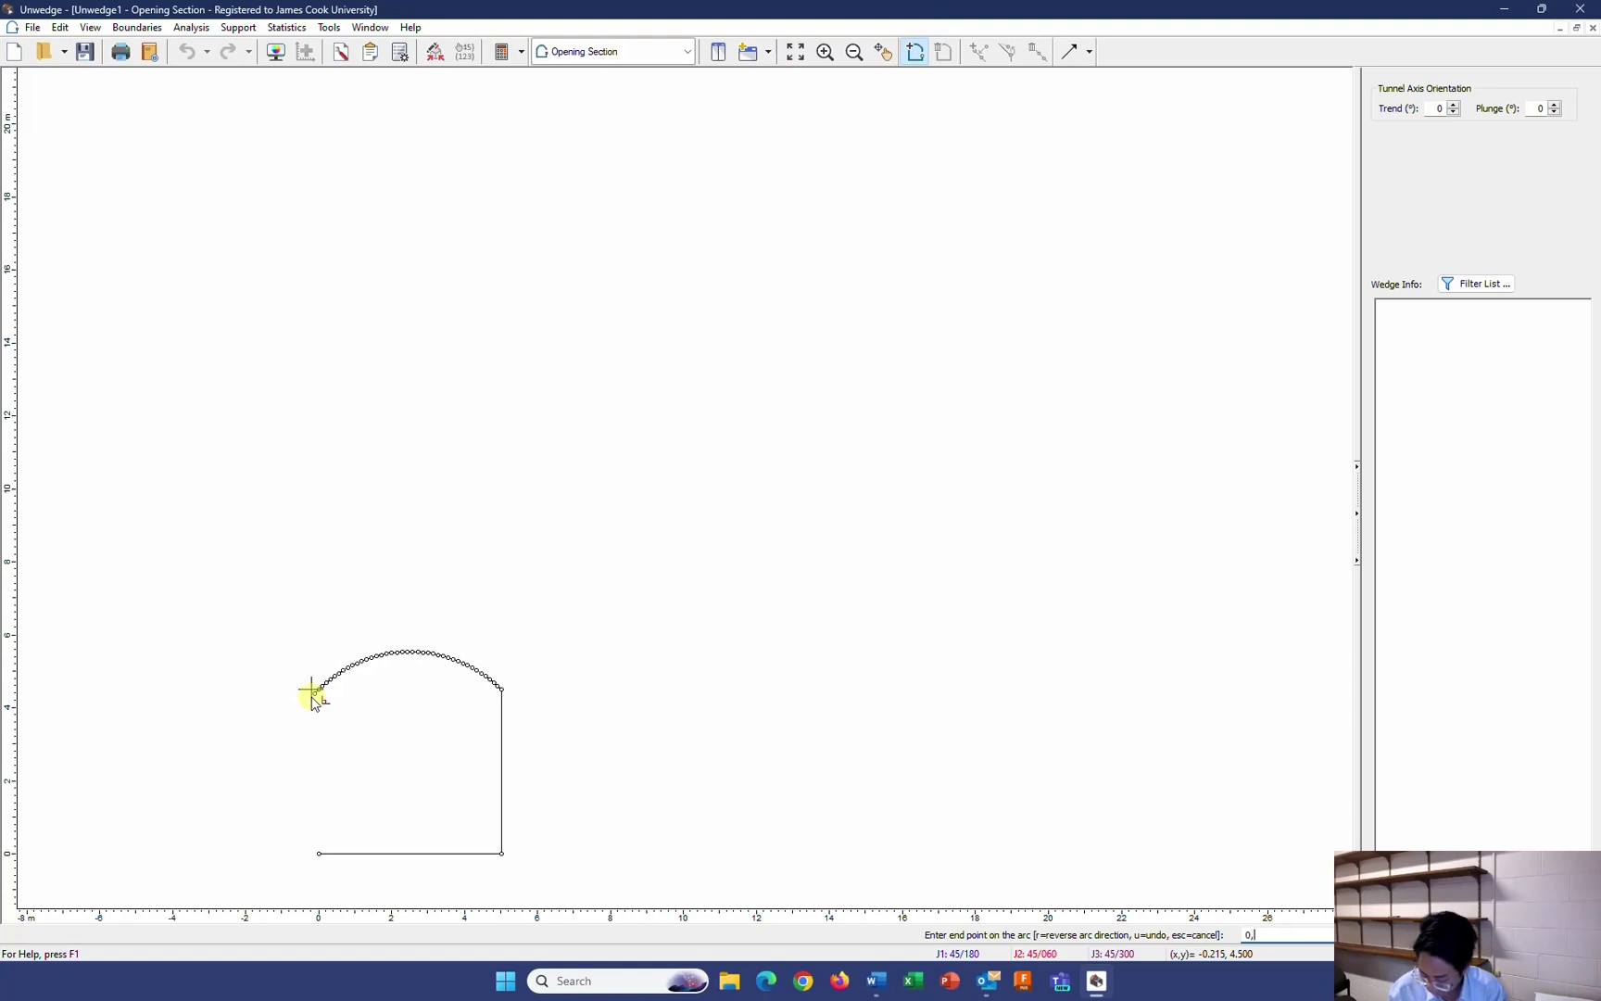
pyautogui.write('0,4.5')
pyautogui.press('Return')
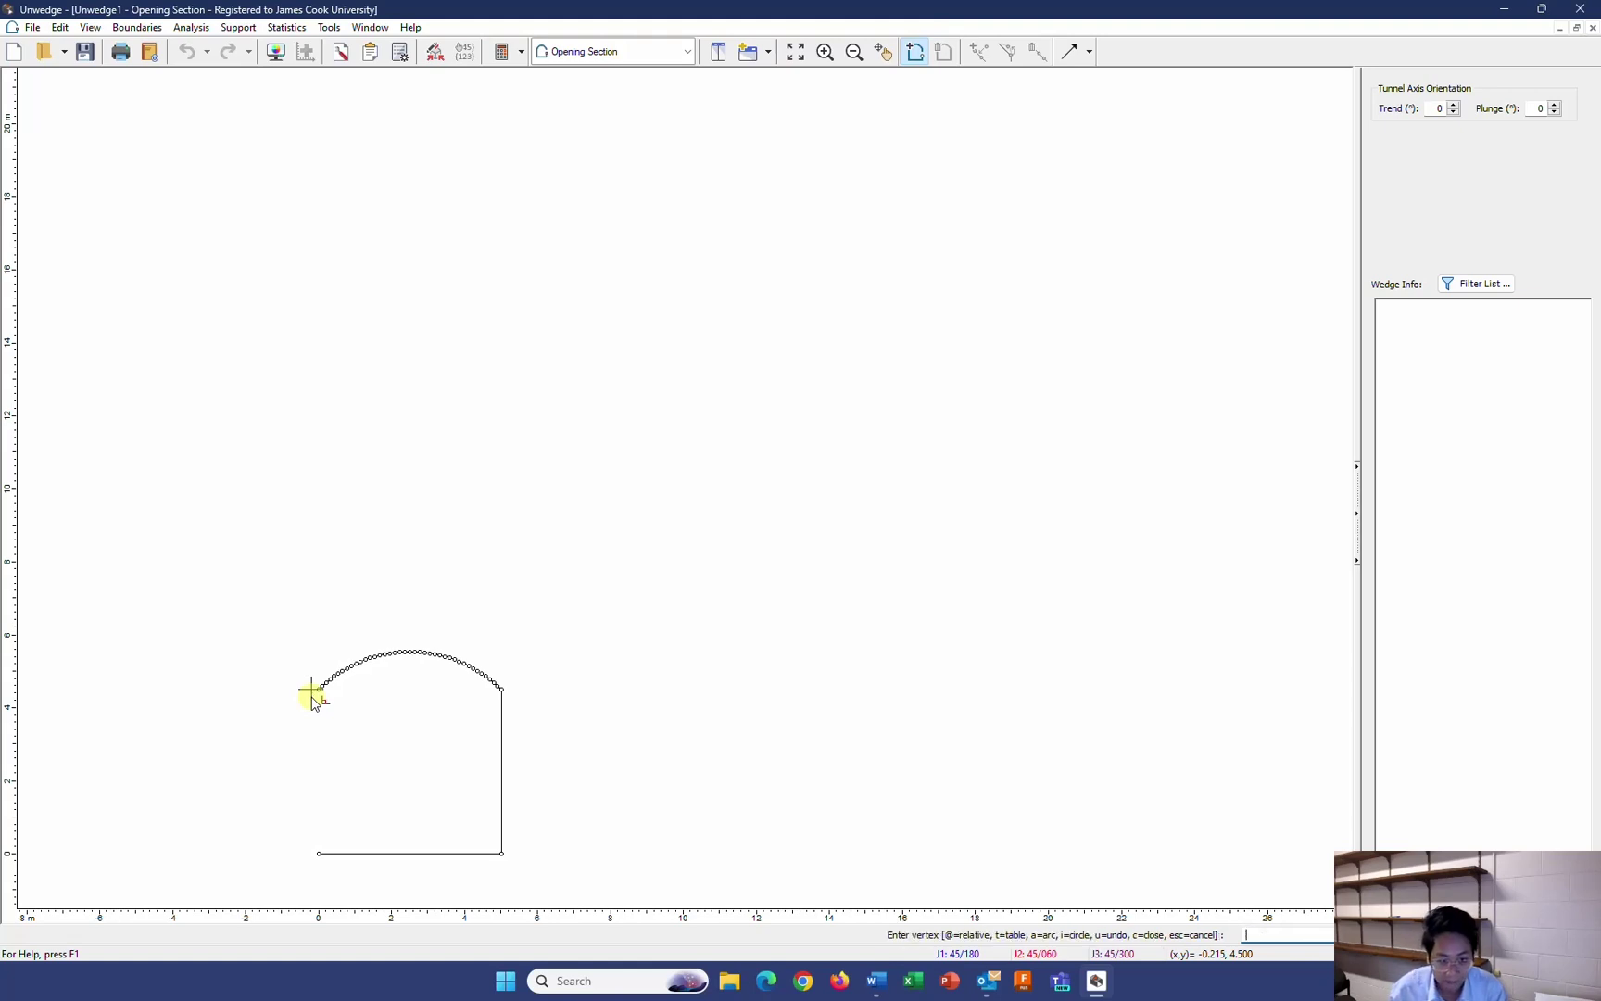
pyautogui.click(317, 853)
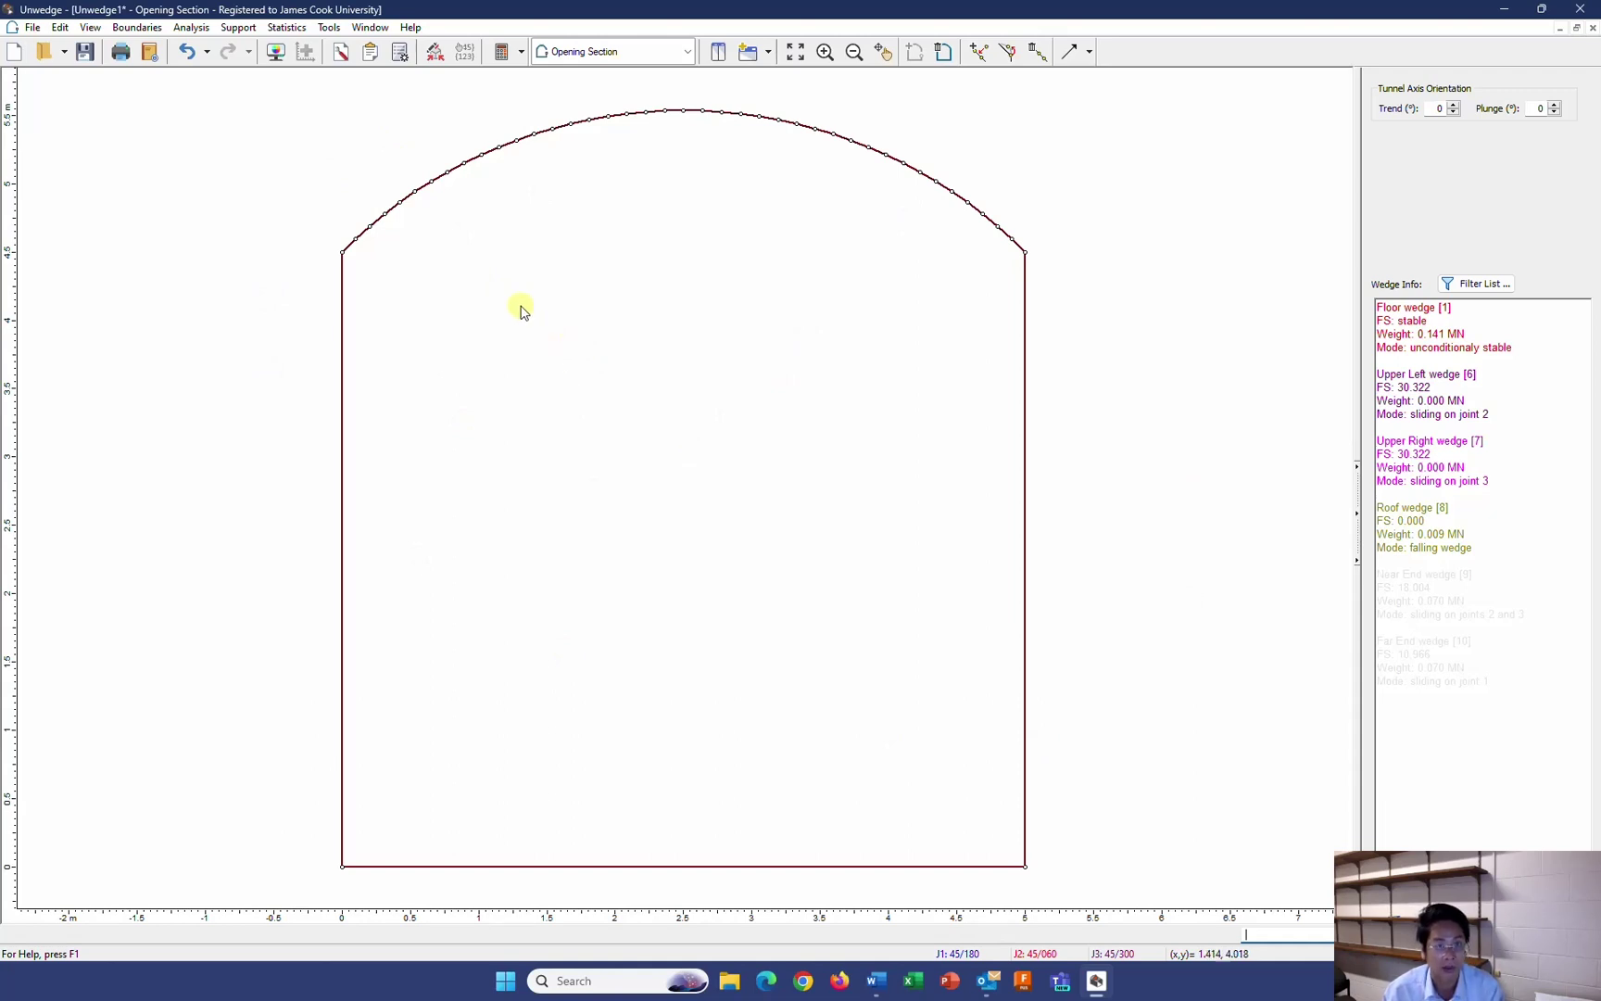
# Set the tunnel trend to 240° and plunge to 0° in Input Data
pyautogui.click(199, 29)
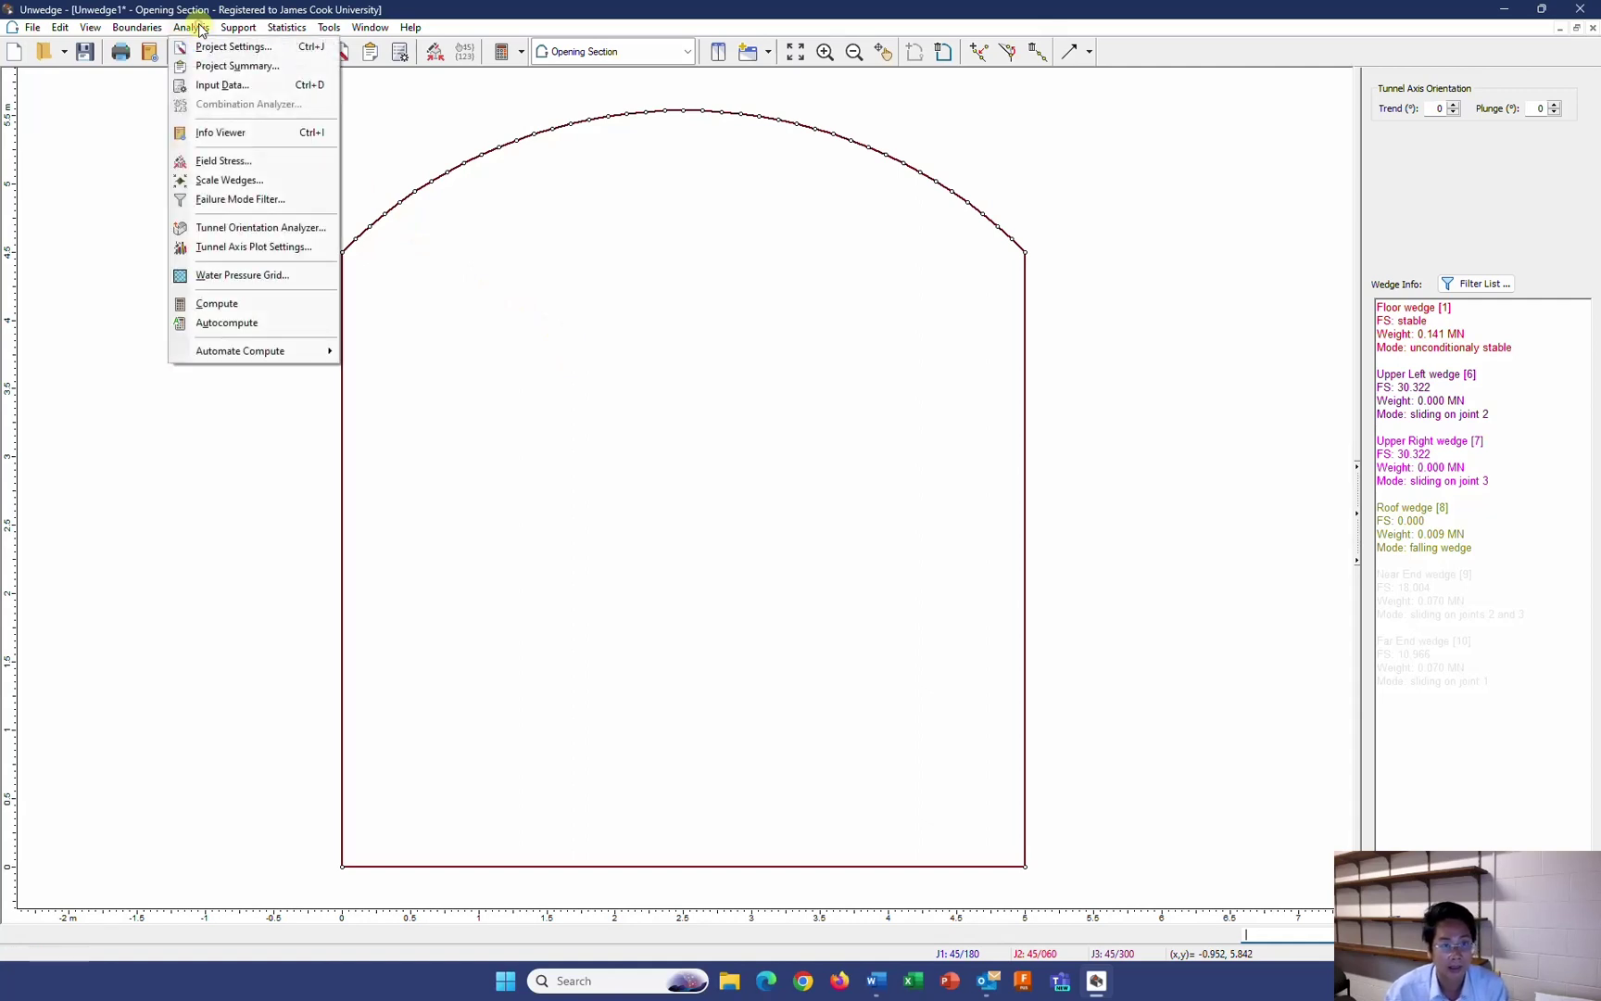
pyautogui.click(202, 86)
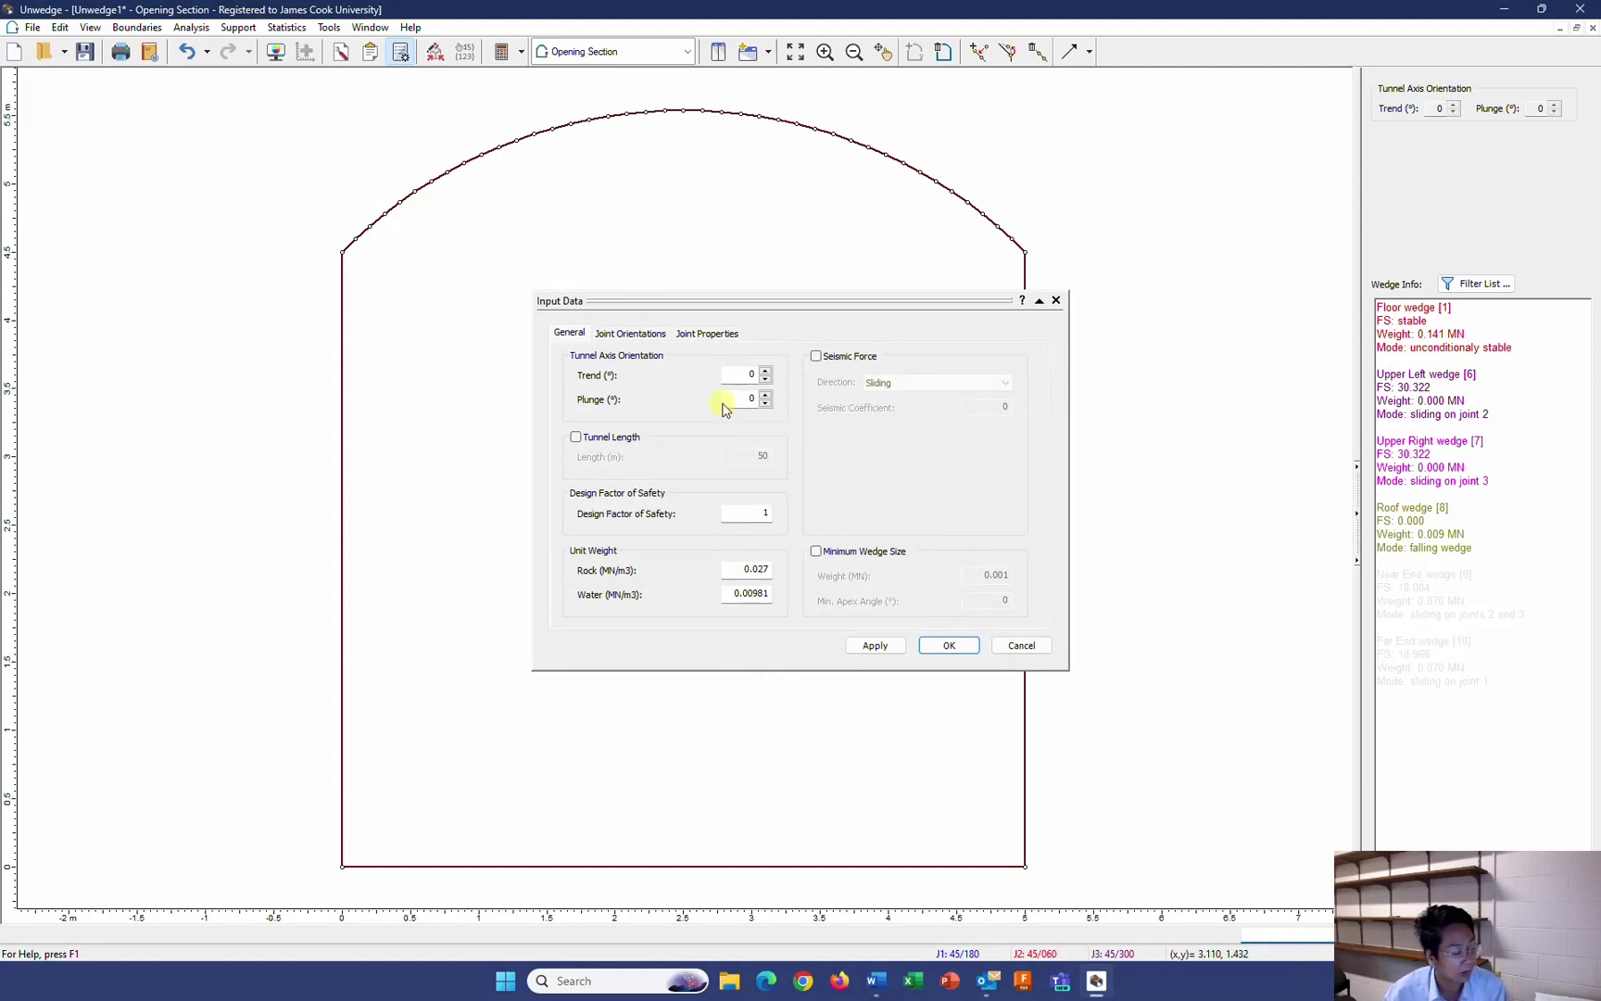
pyautogui.doubleClick(754, 374)
pyautogui.write('24')
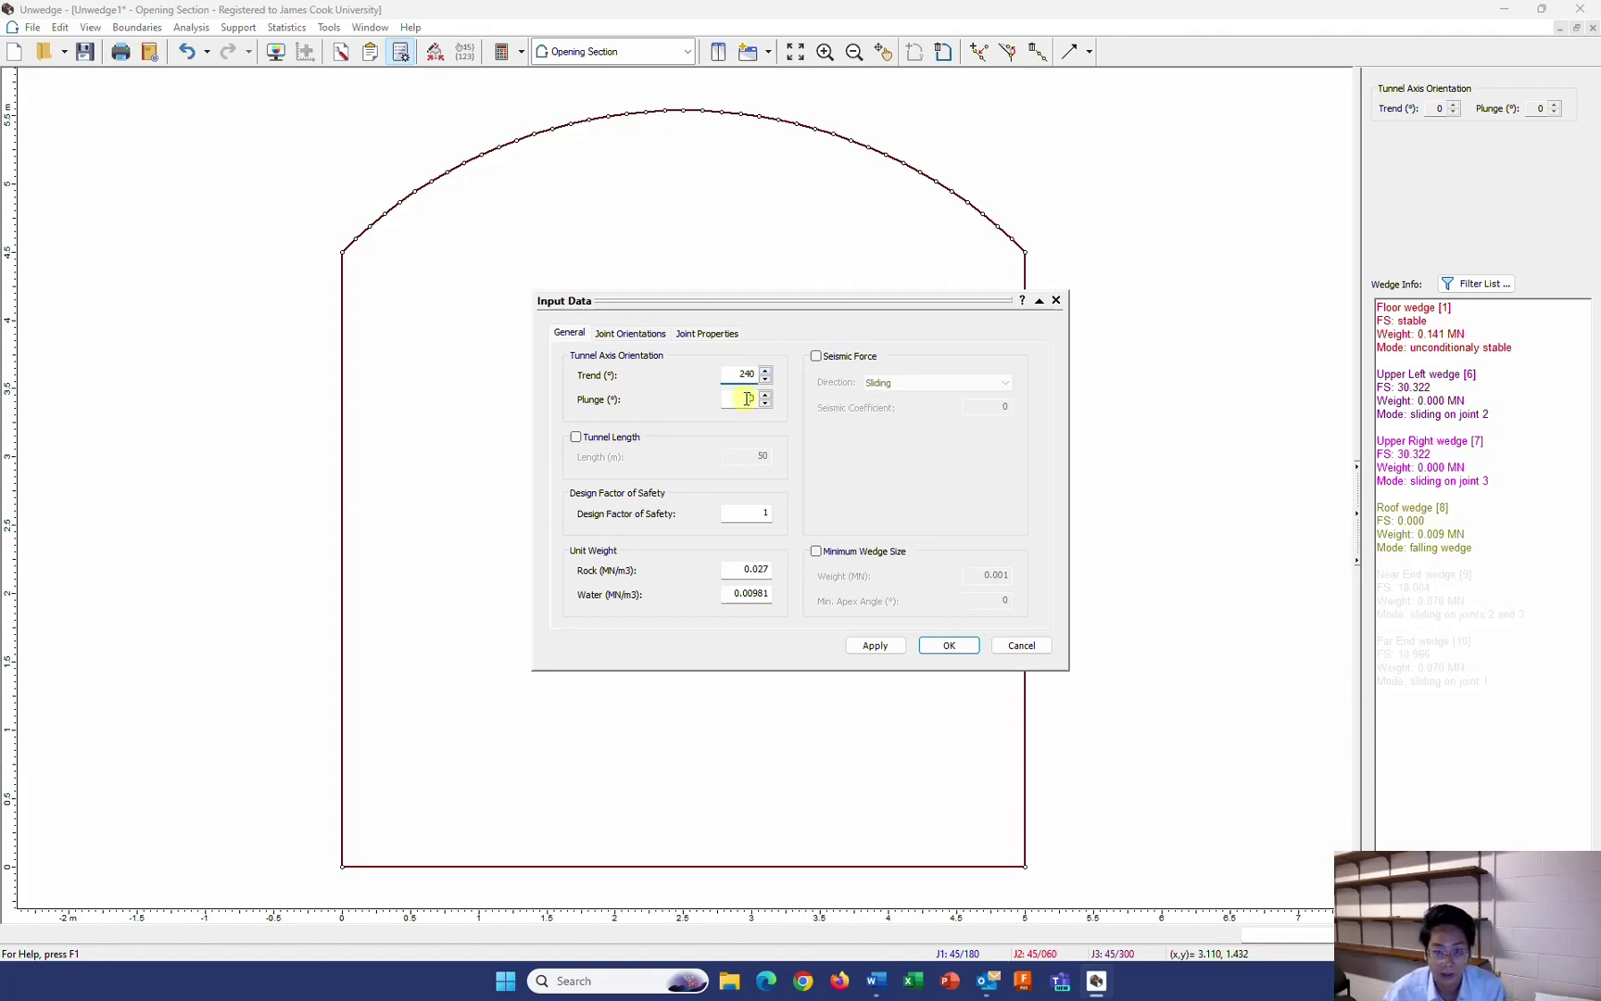
pyautogui.doubleClick(752, 398)
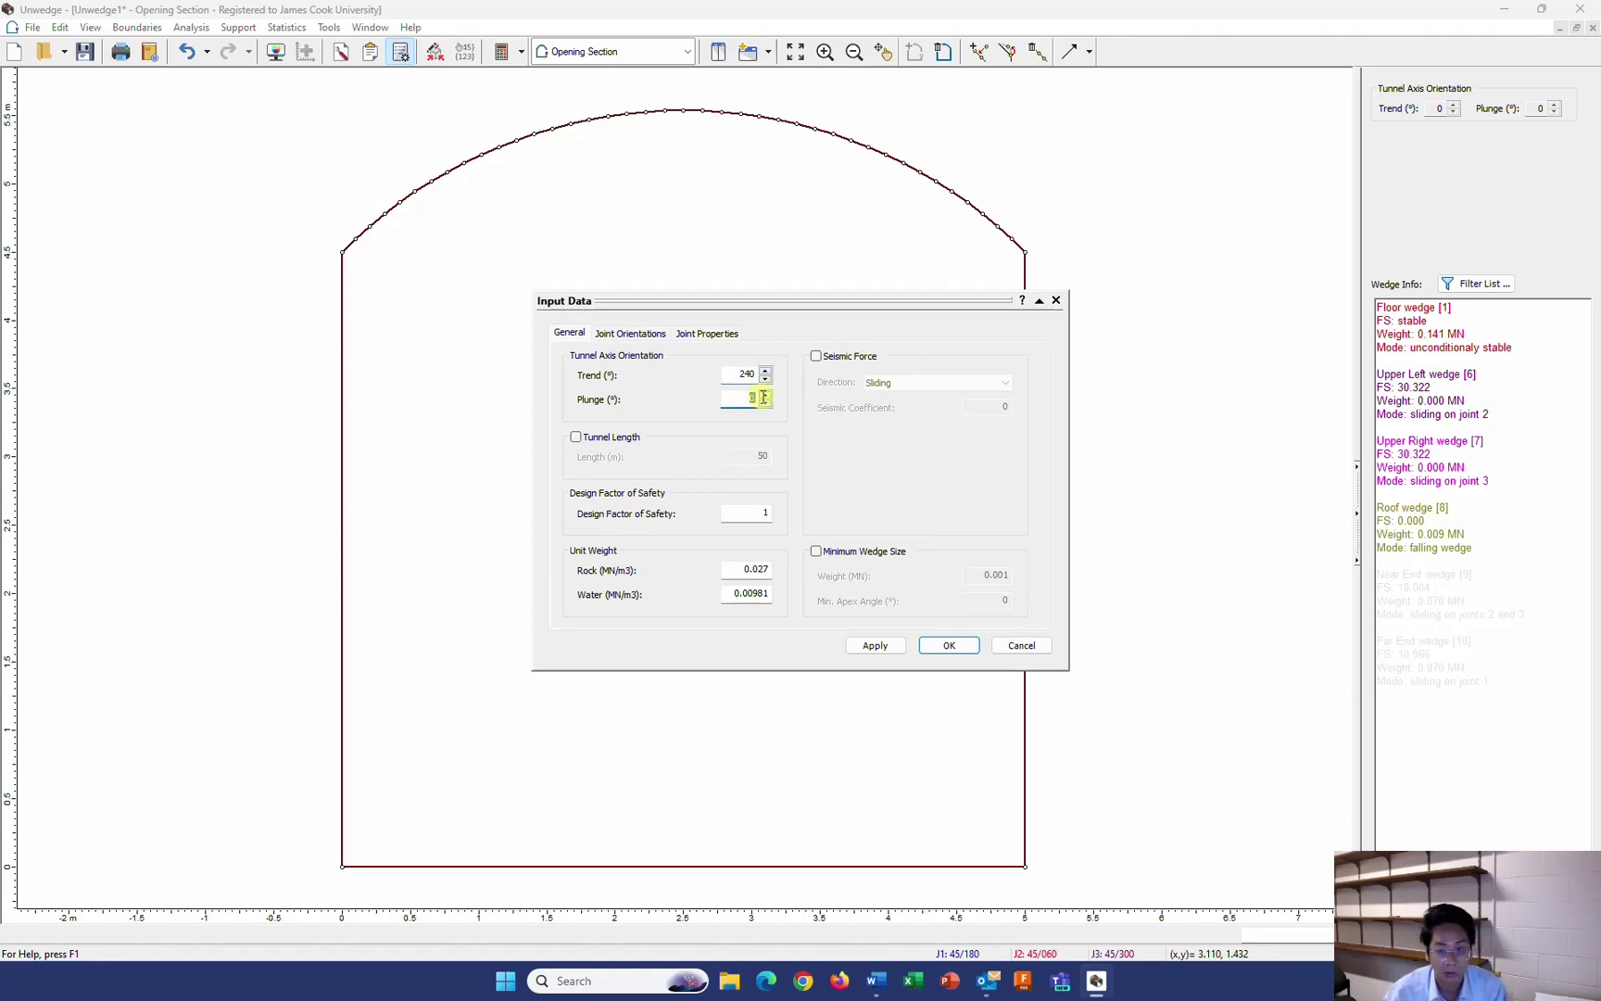
# Set design factor of safety 1 and rock unit weight 0.029 MN/m3, then view joint orientations
pyautogui.click(762, 514)
pyautogui.moveTo(746, 512); pyautogui.dragTo(789, 513)
pyautogui.write('1')
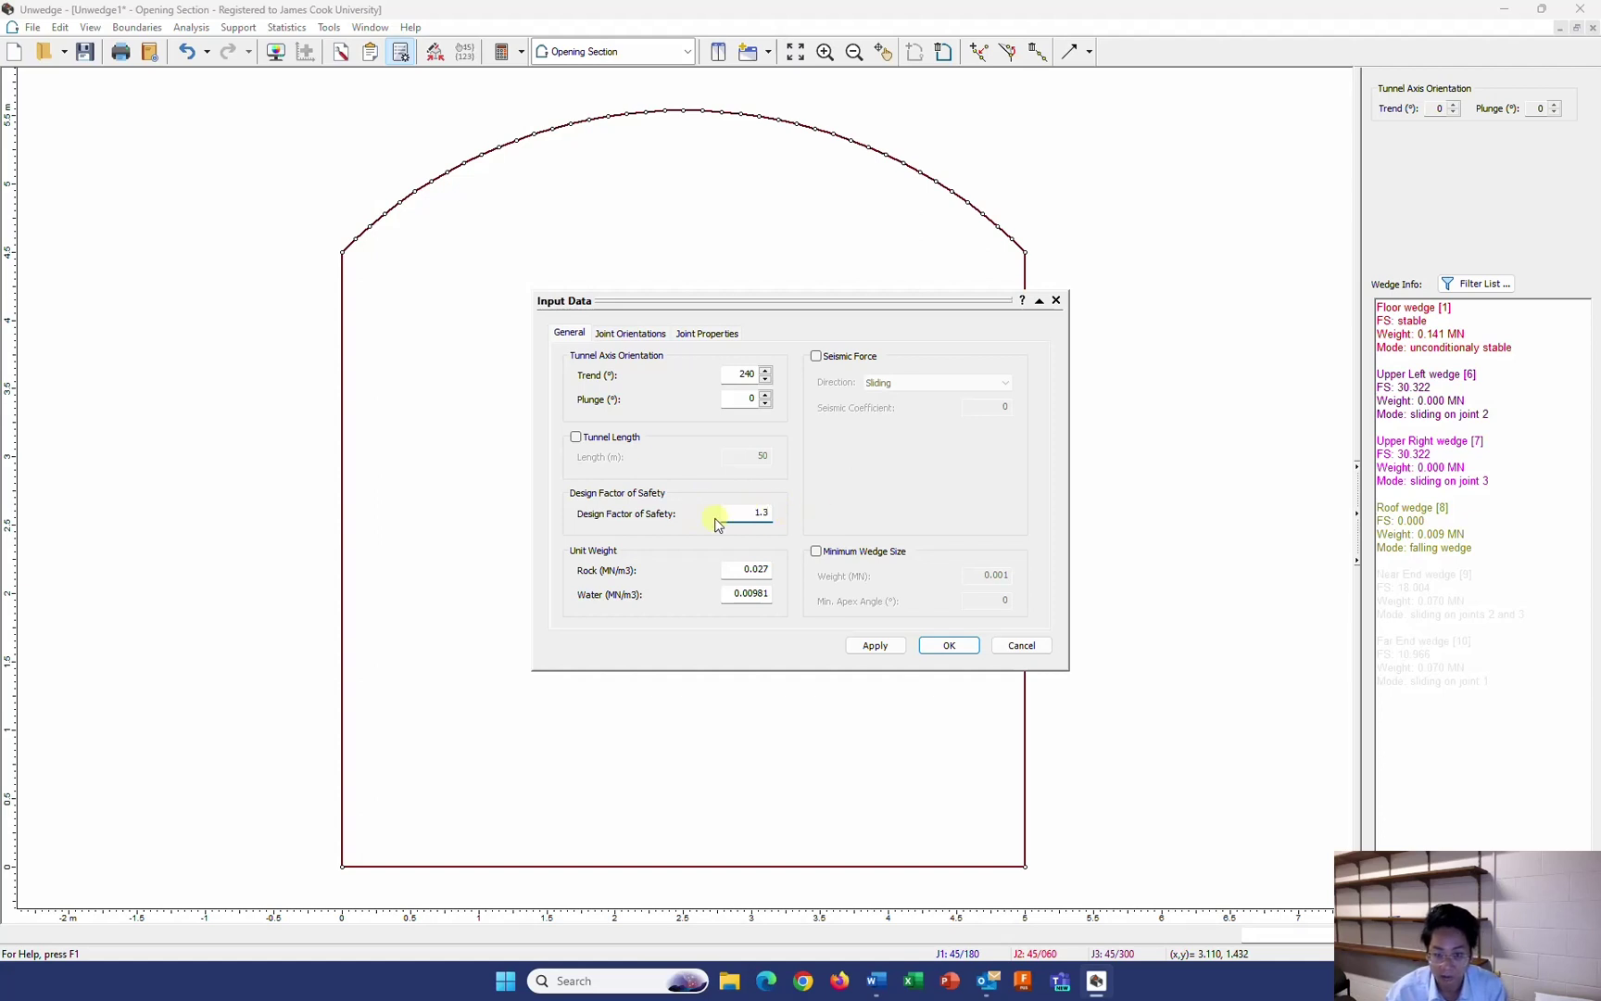
pyautogui.moveTo(758, 513); pyautogui.dragTo(786, 512)
pyautogui.write('5')
pyautogui.moveTo(747, 512); pyautogui.dragTo(779, 512)
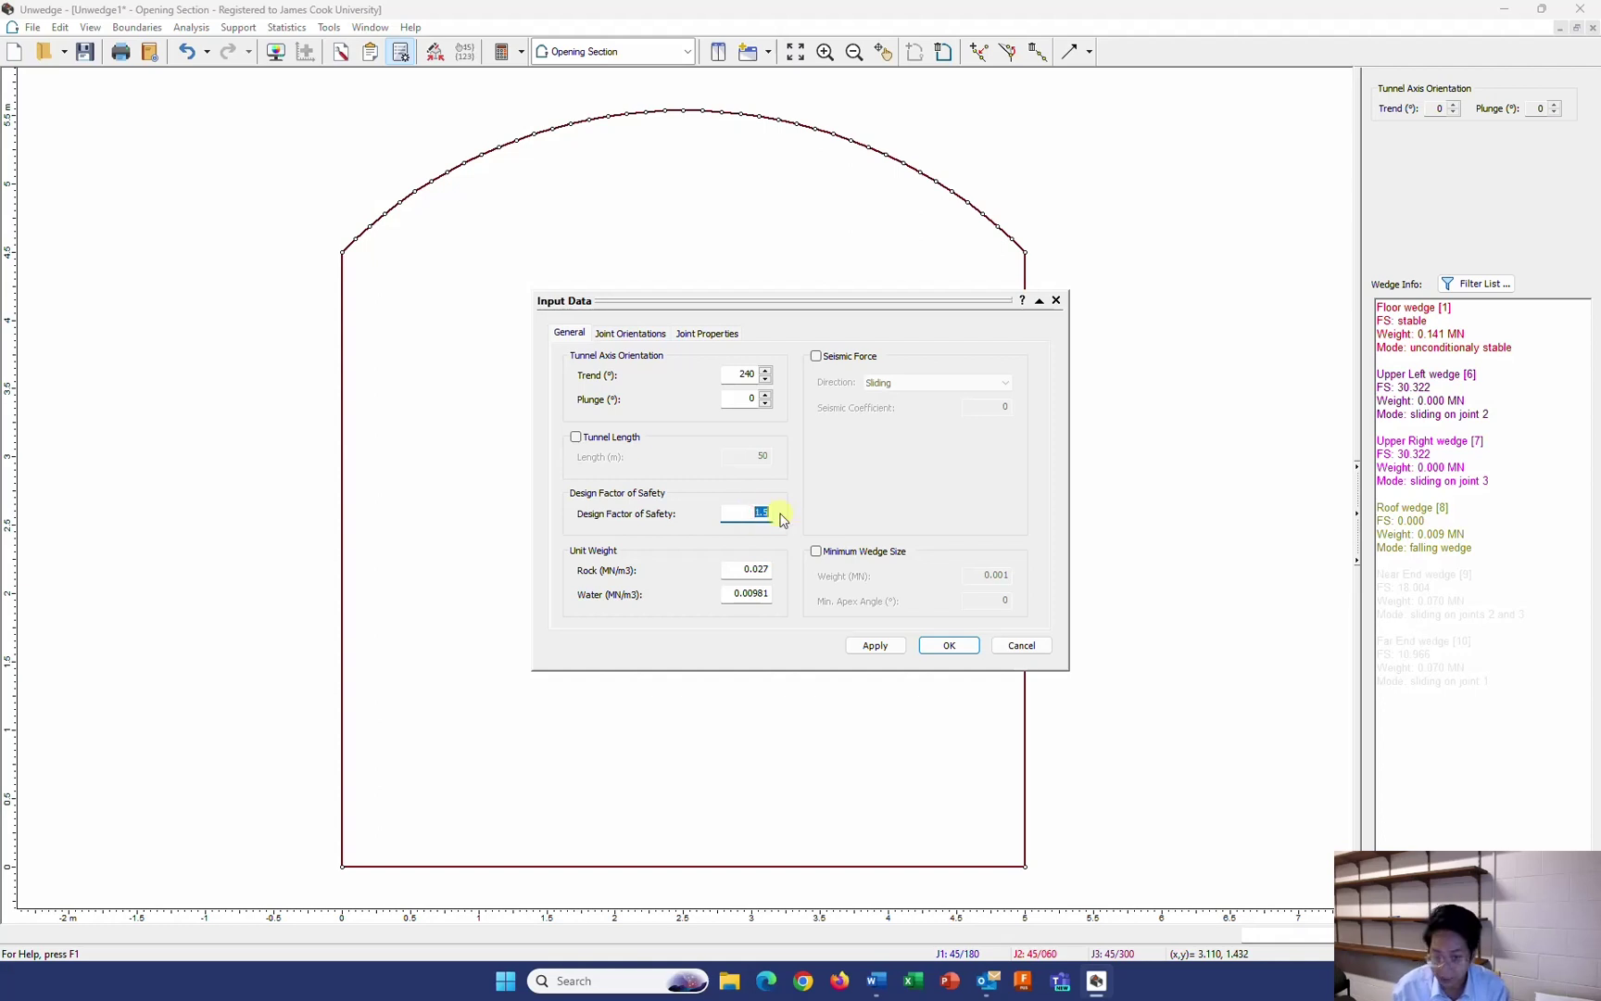
pyautogui.write('1')
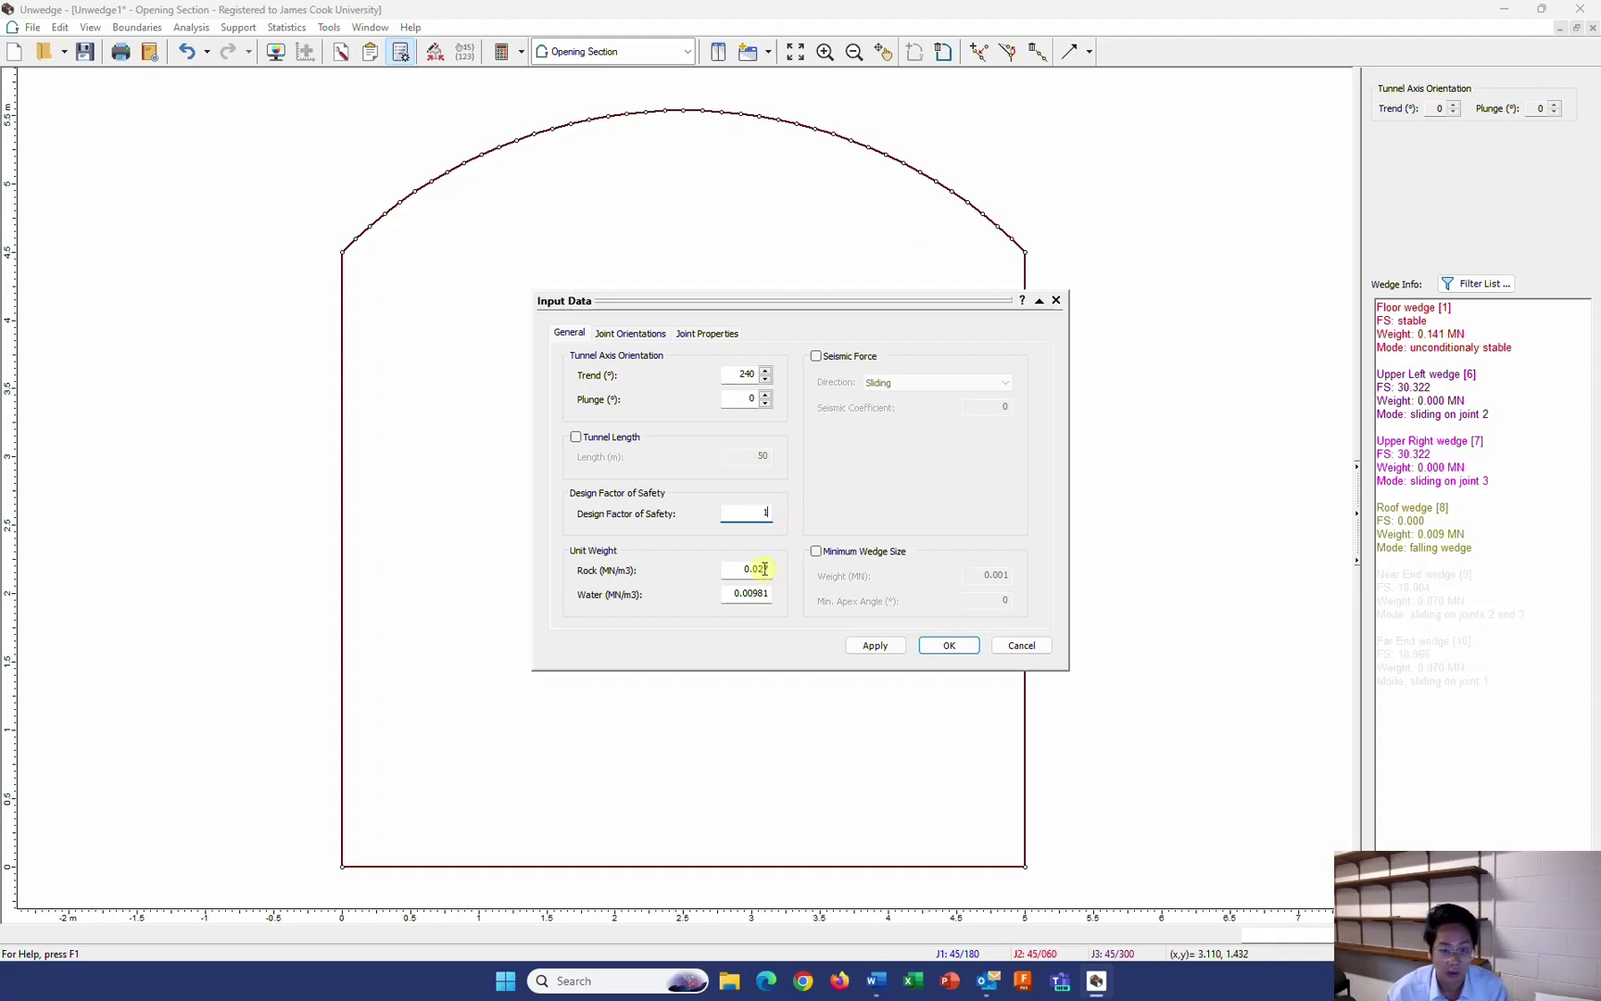
pyautogui.click(764, 568)
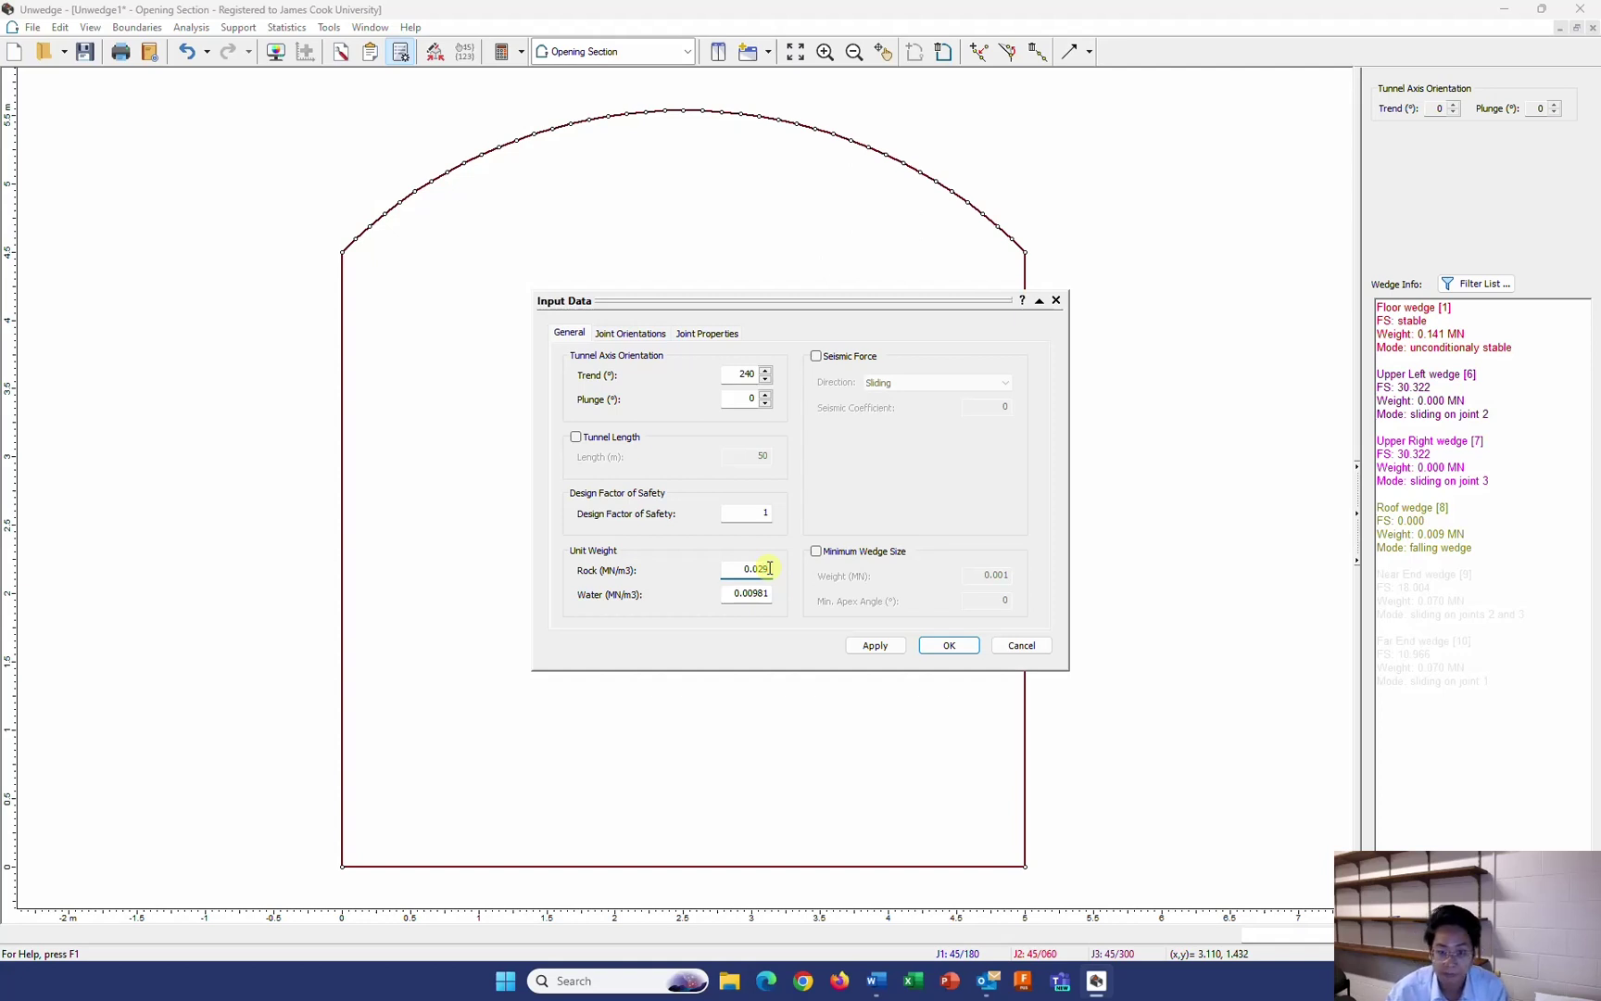
pyautogui.click(758, 593)
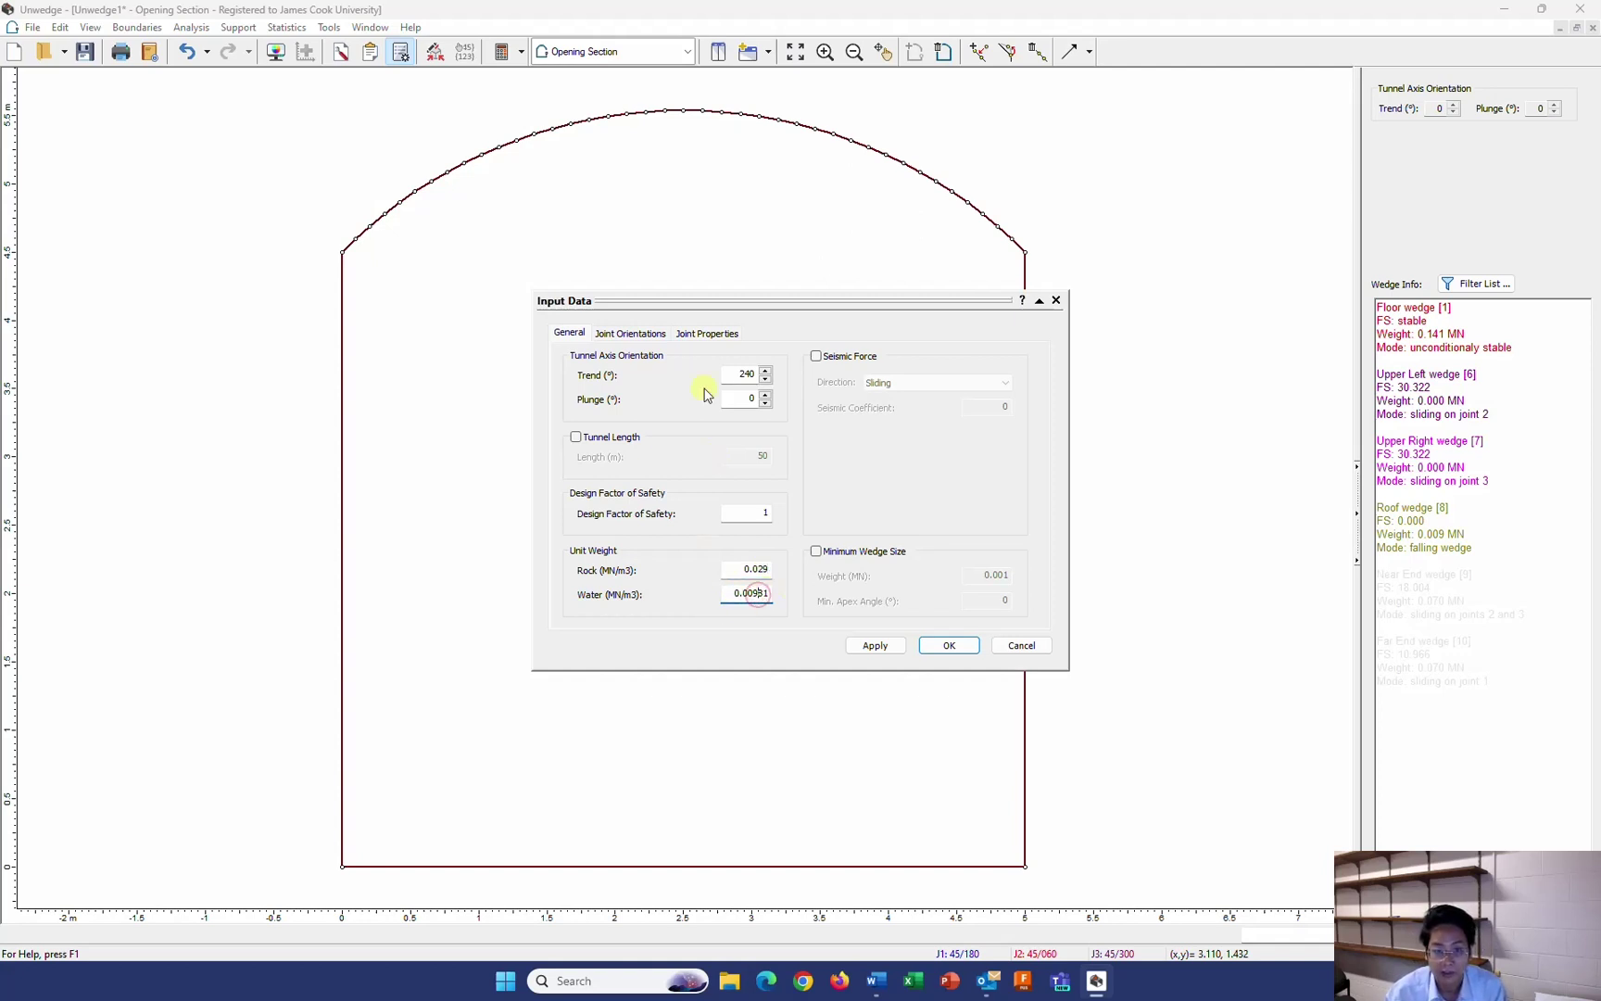
pyautogui.click(630, 332)
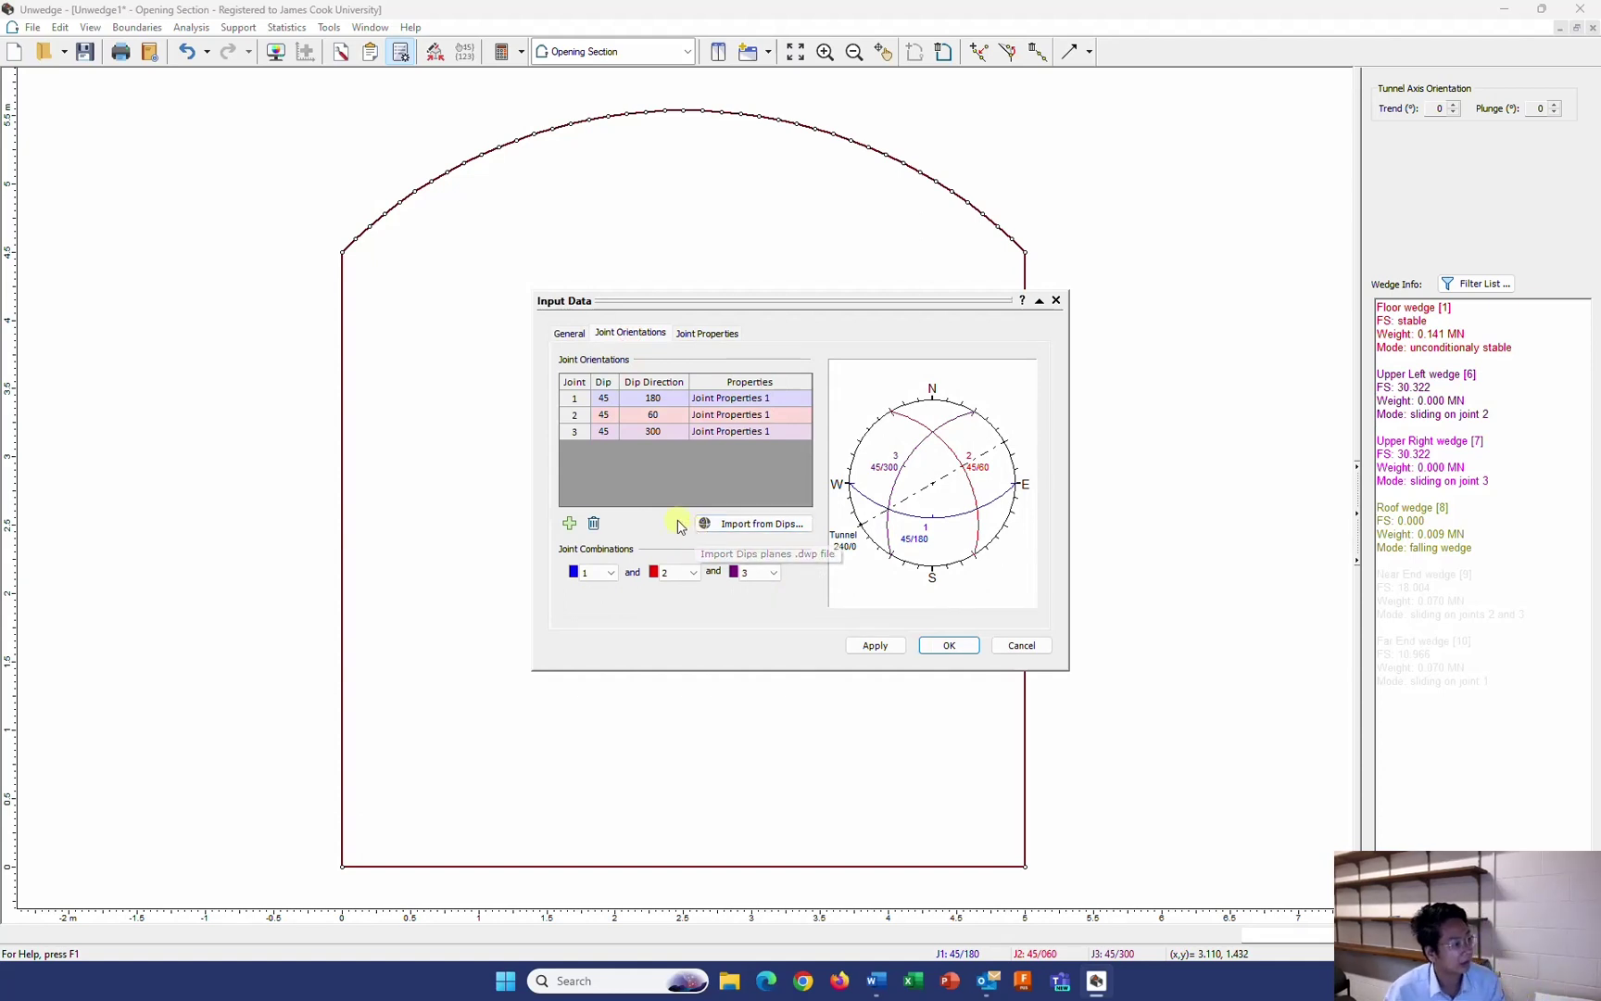
# Enter joint dip/dip directions 70/265, 82/48 and 60/159 and apply them
pyautogui.click(610, 397)
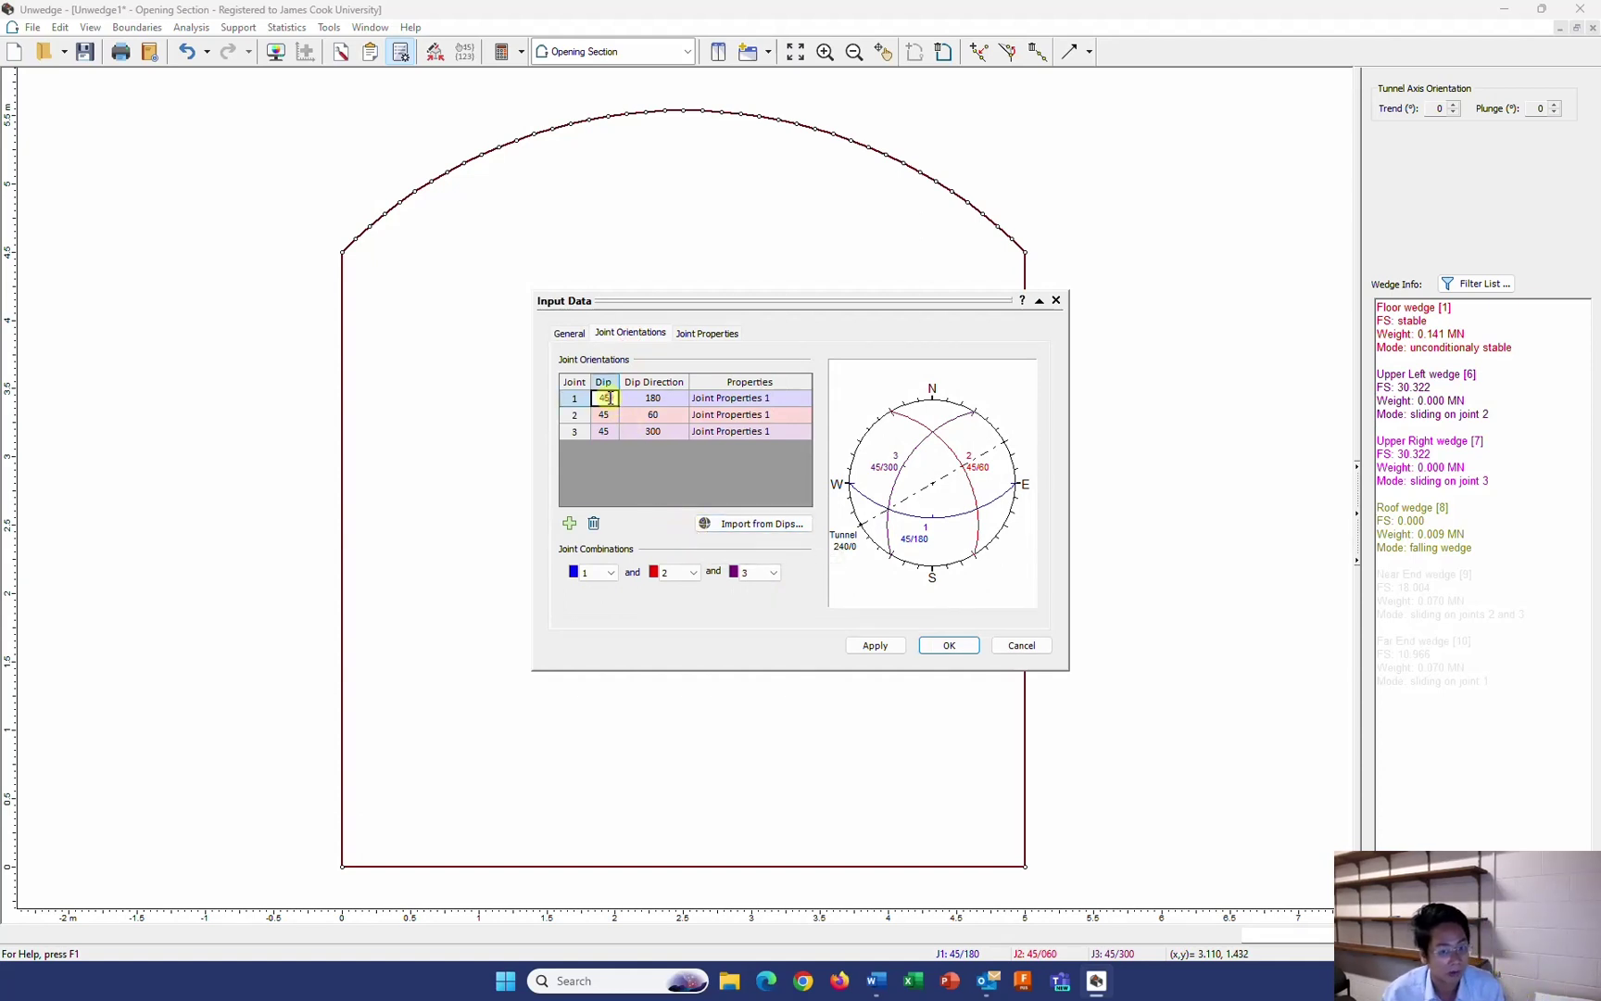
pyautogui.moveTo(610, 397); pyautogui.dragTo(593, 399)
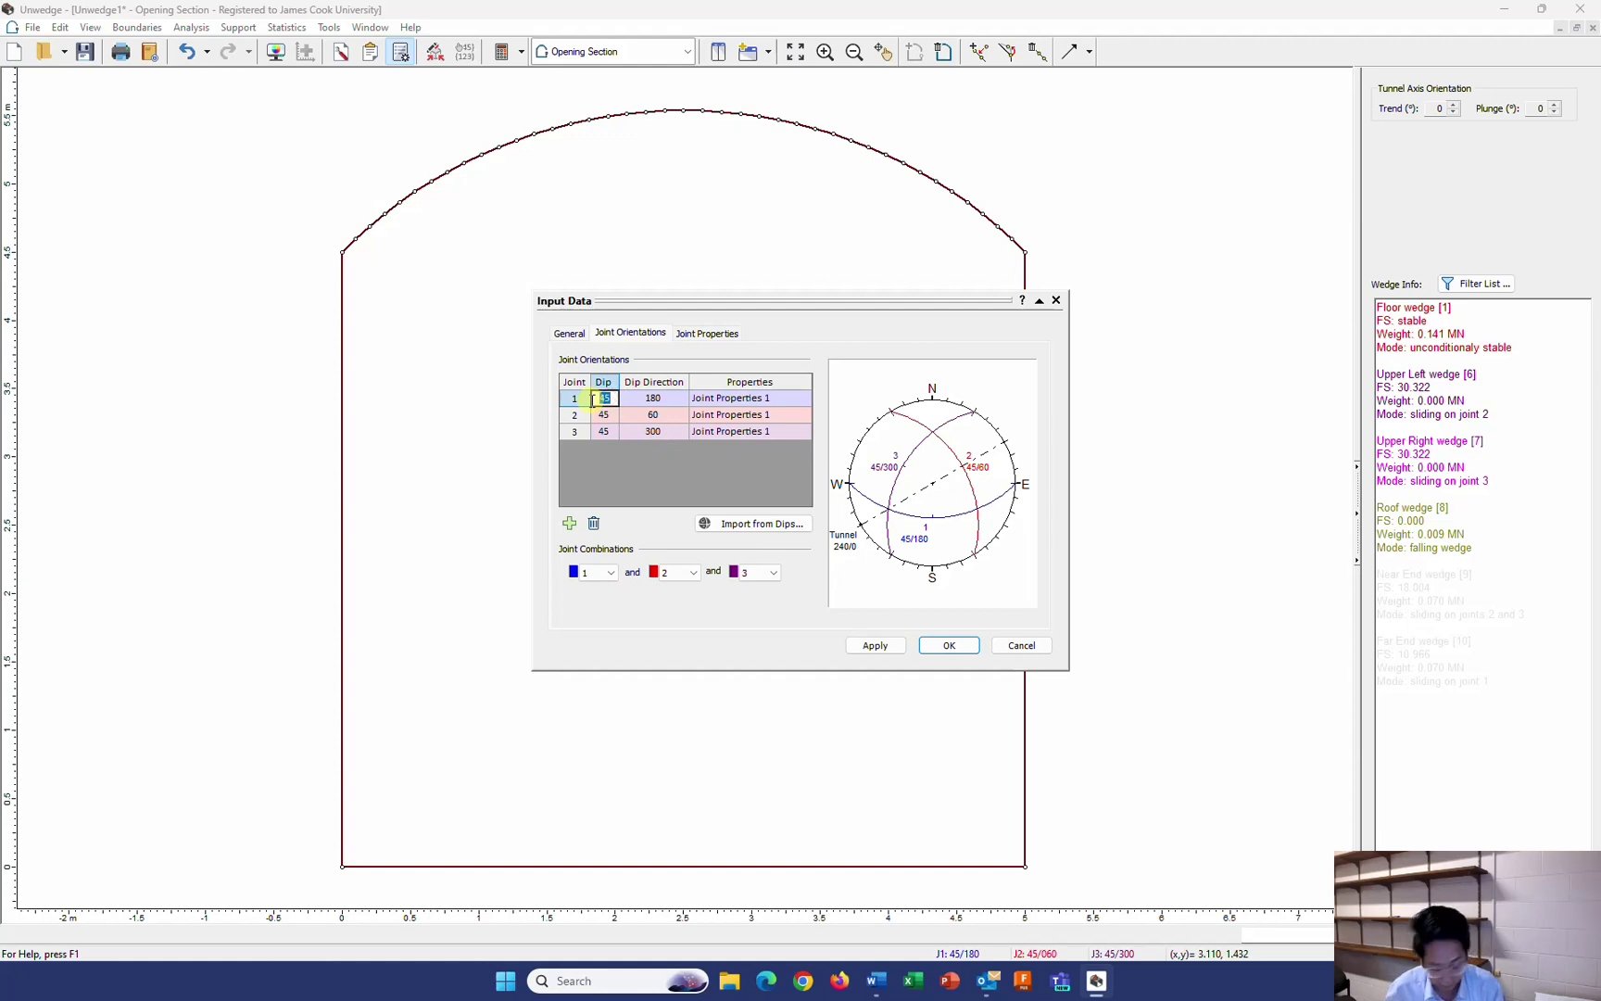
pyautogui.write('70')
pyautogui.press('Tab')
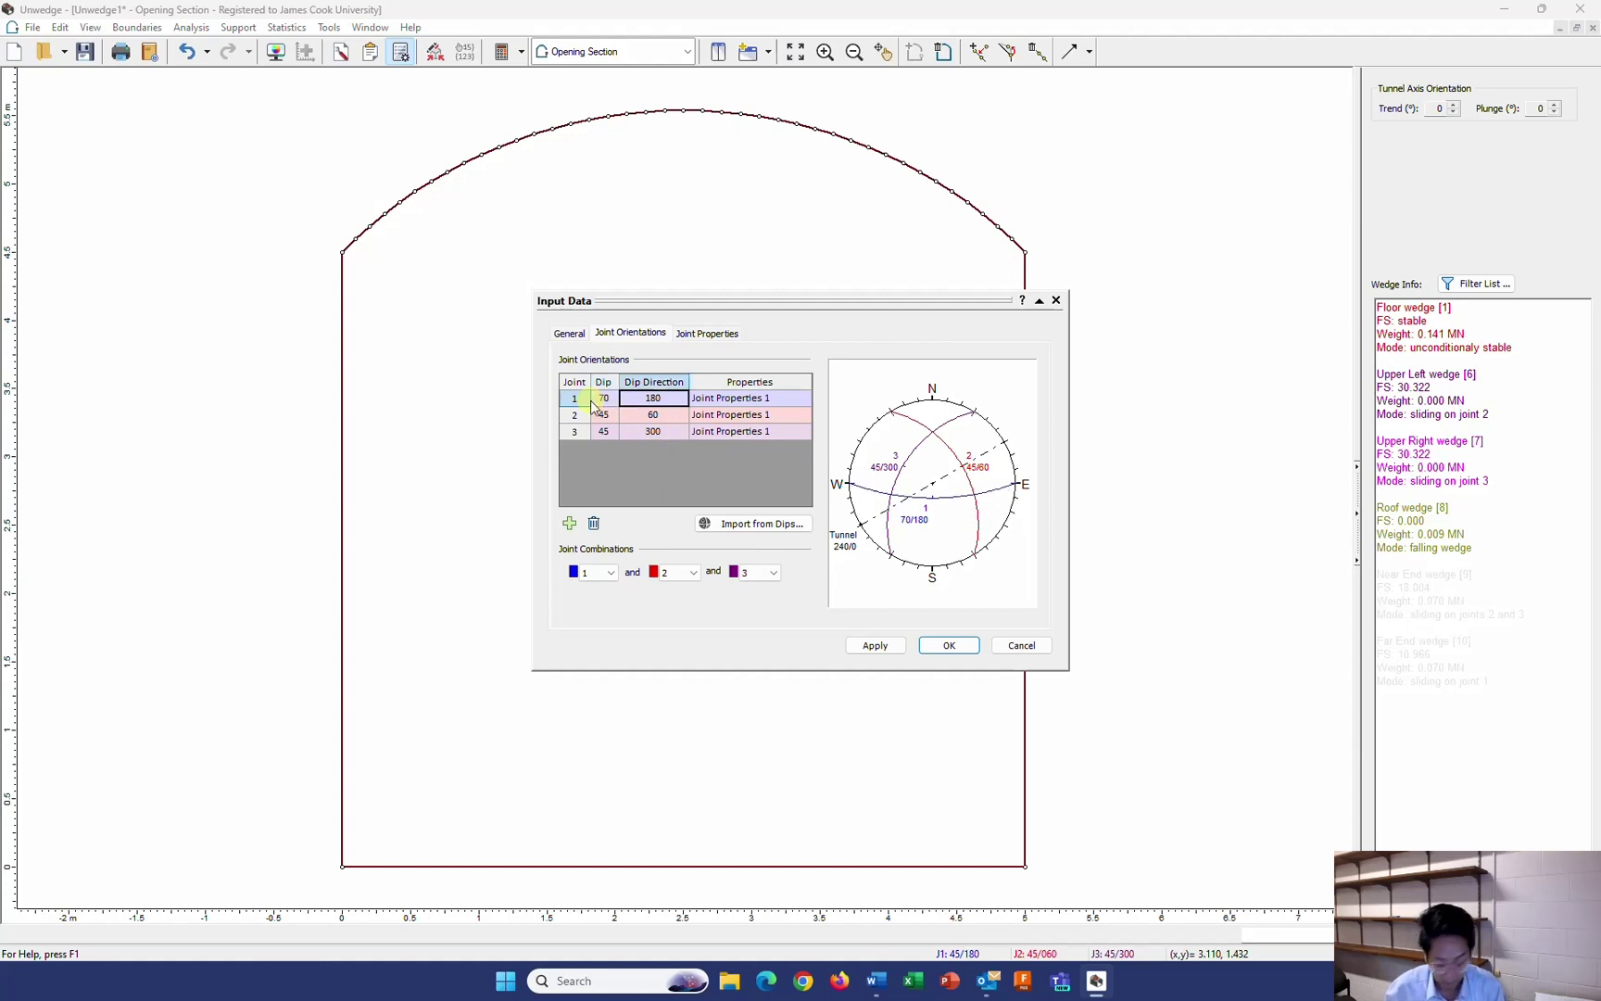
pyautogui.write('265')
pyautogui.press('Tab')
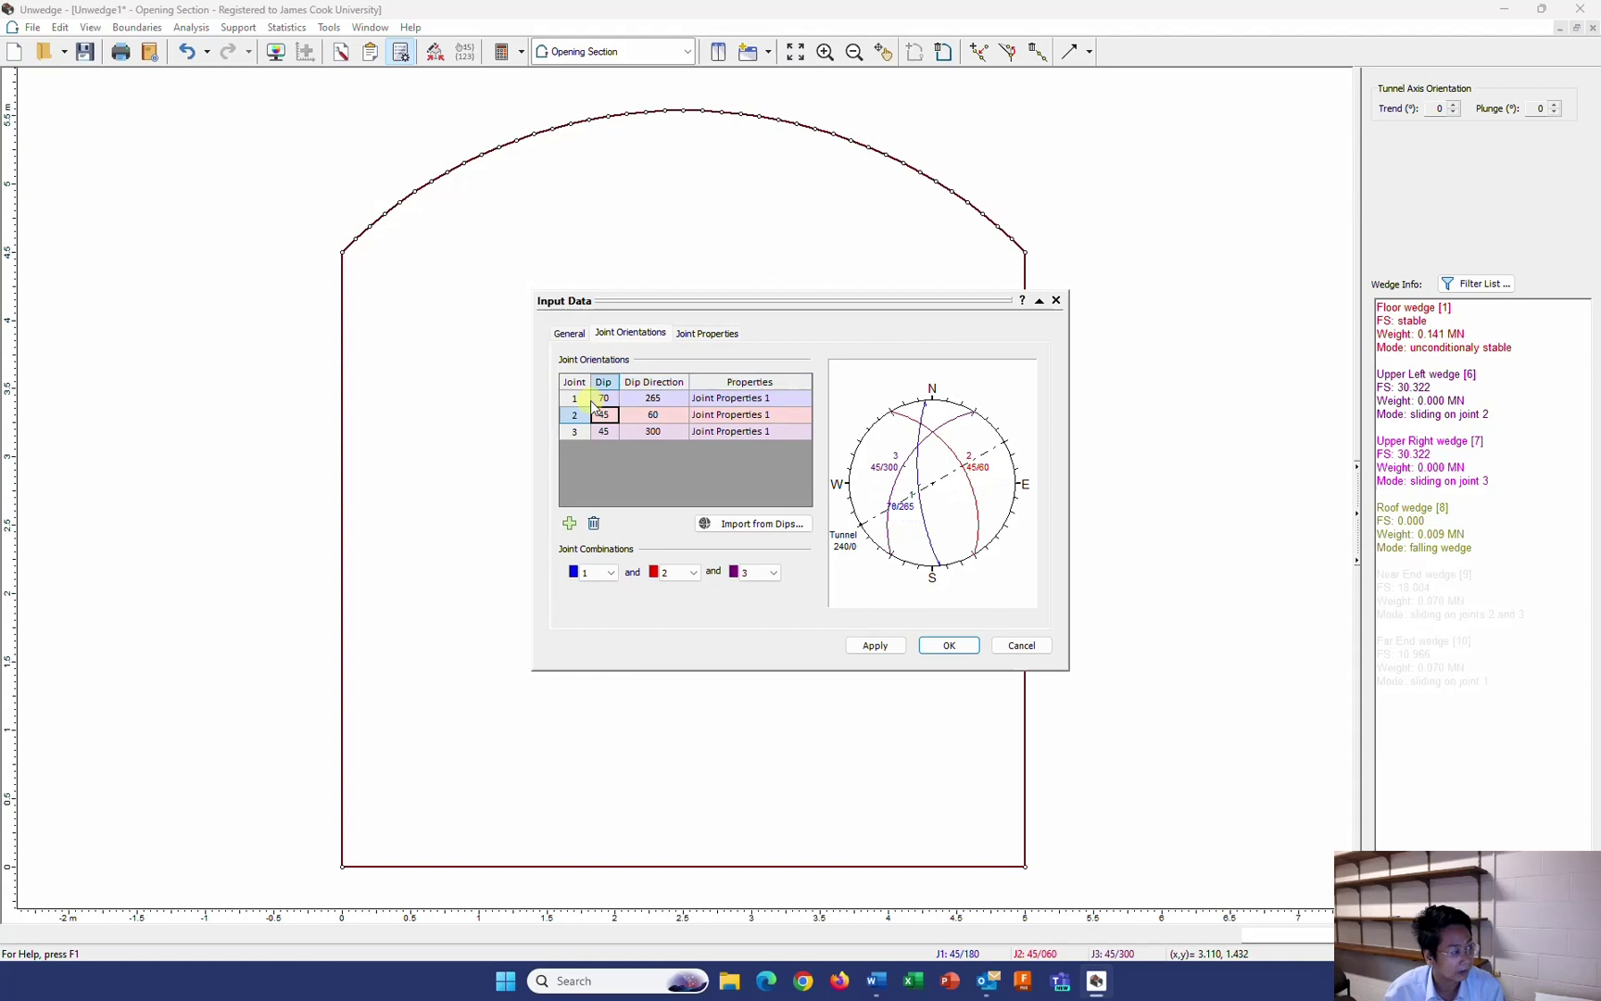
pyautogui.write('82')
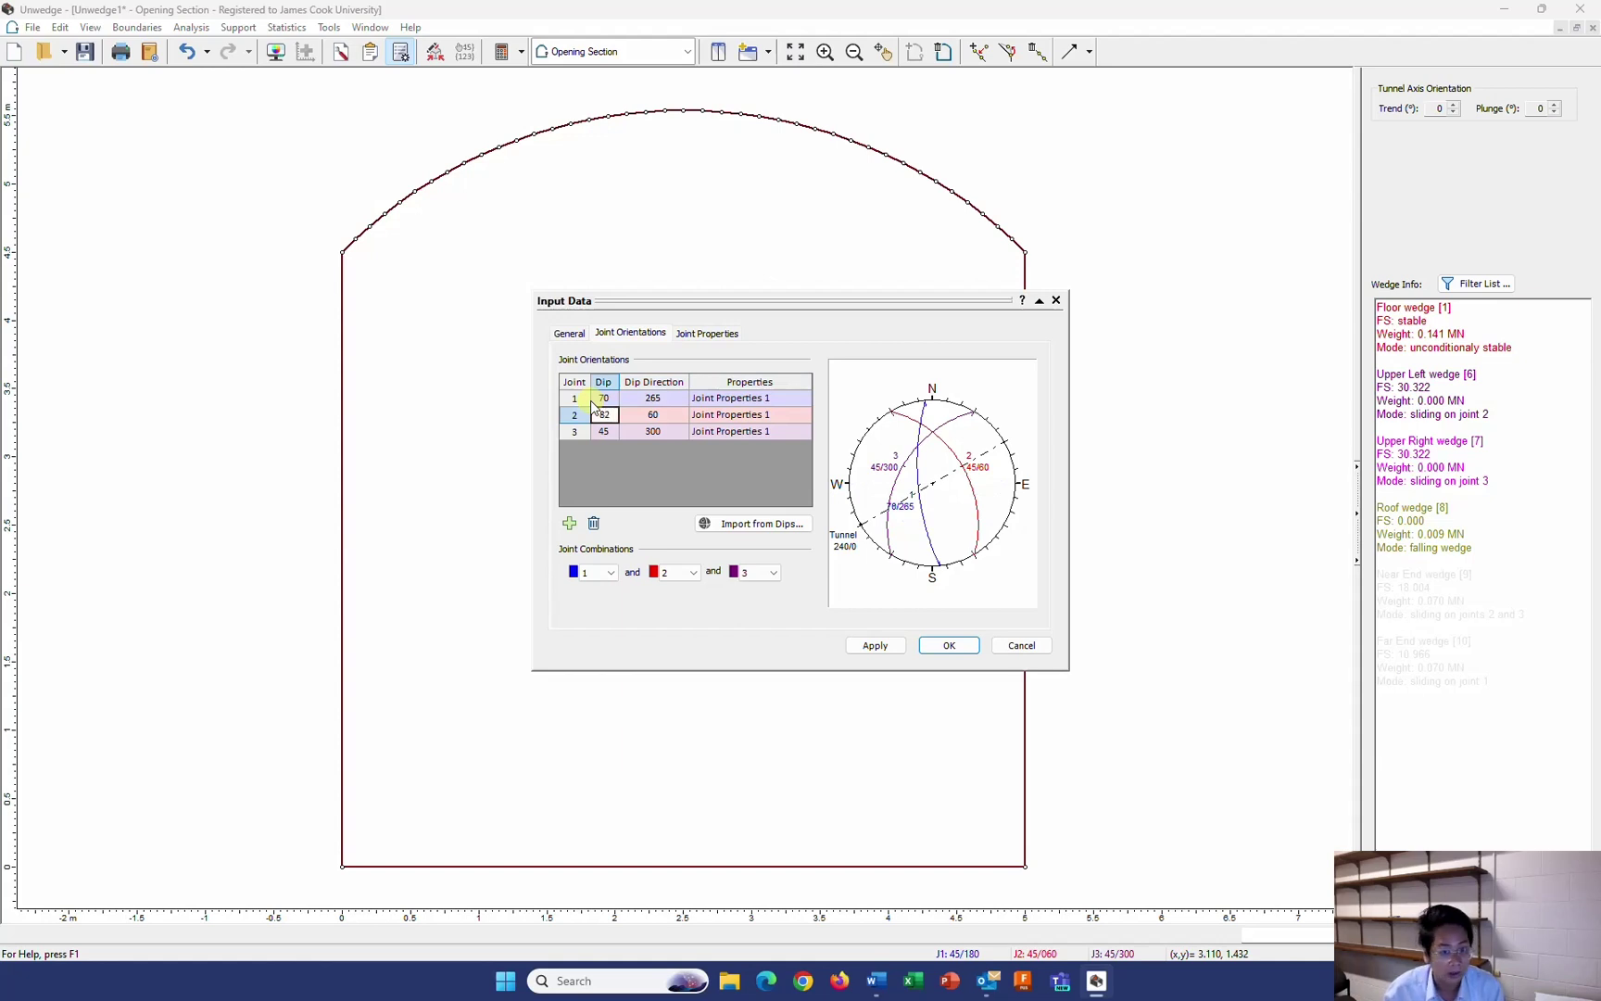
pyautogui.press('Tab')
pyautogui.write('48')
pyautogui.press('Tab')
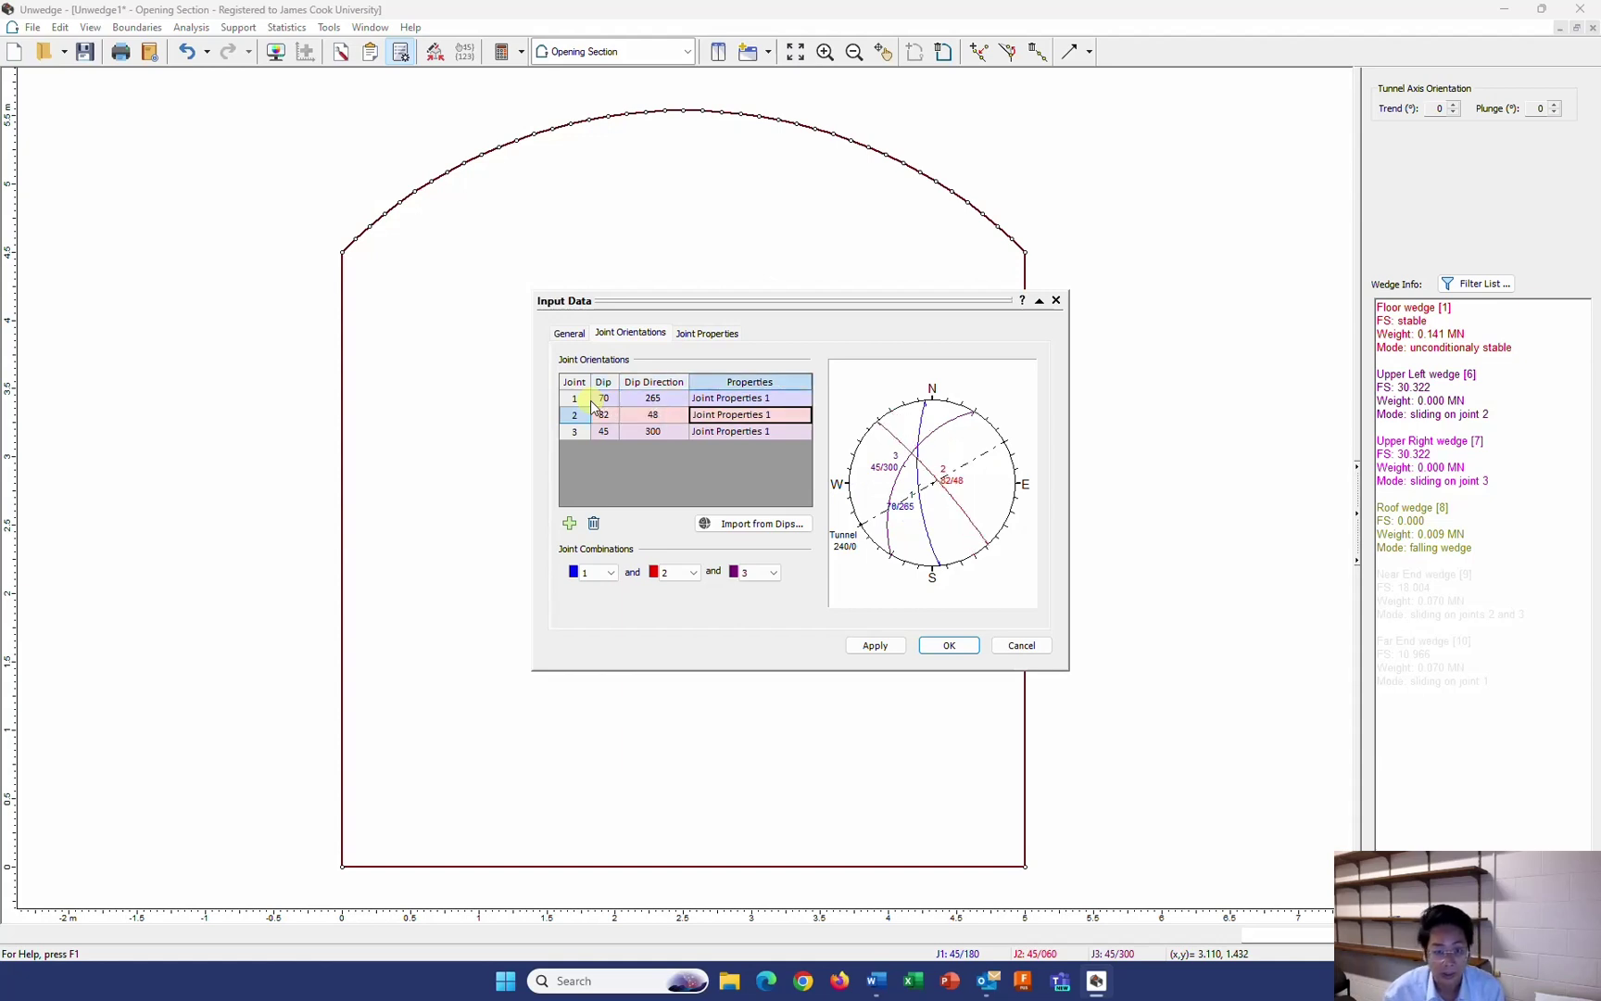
pyautogui.write('60')
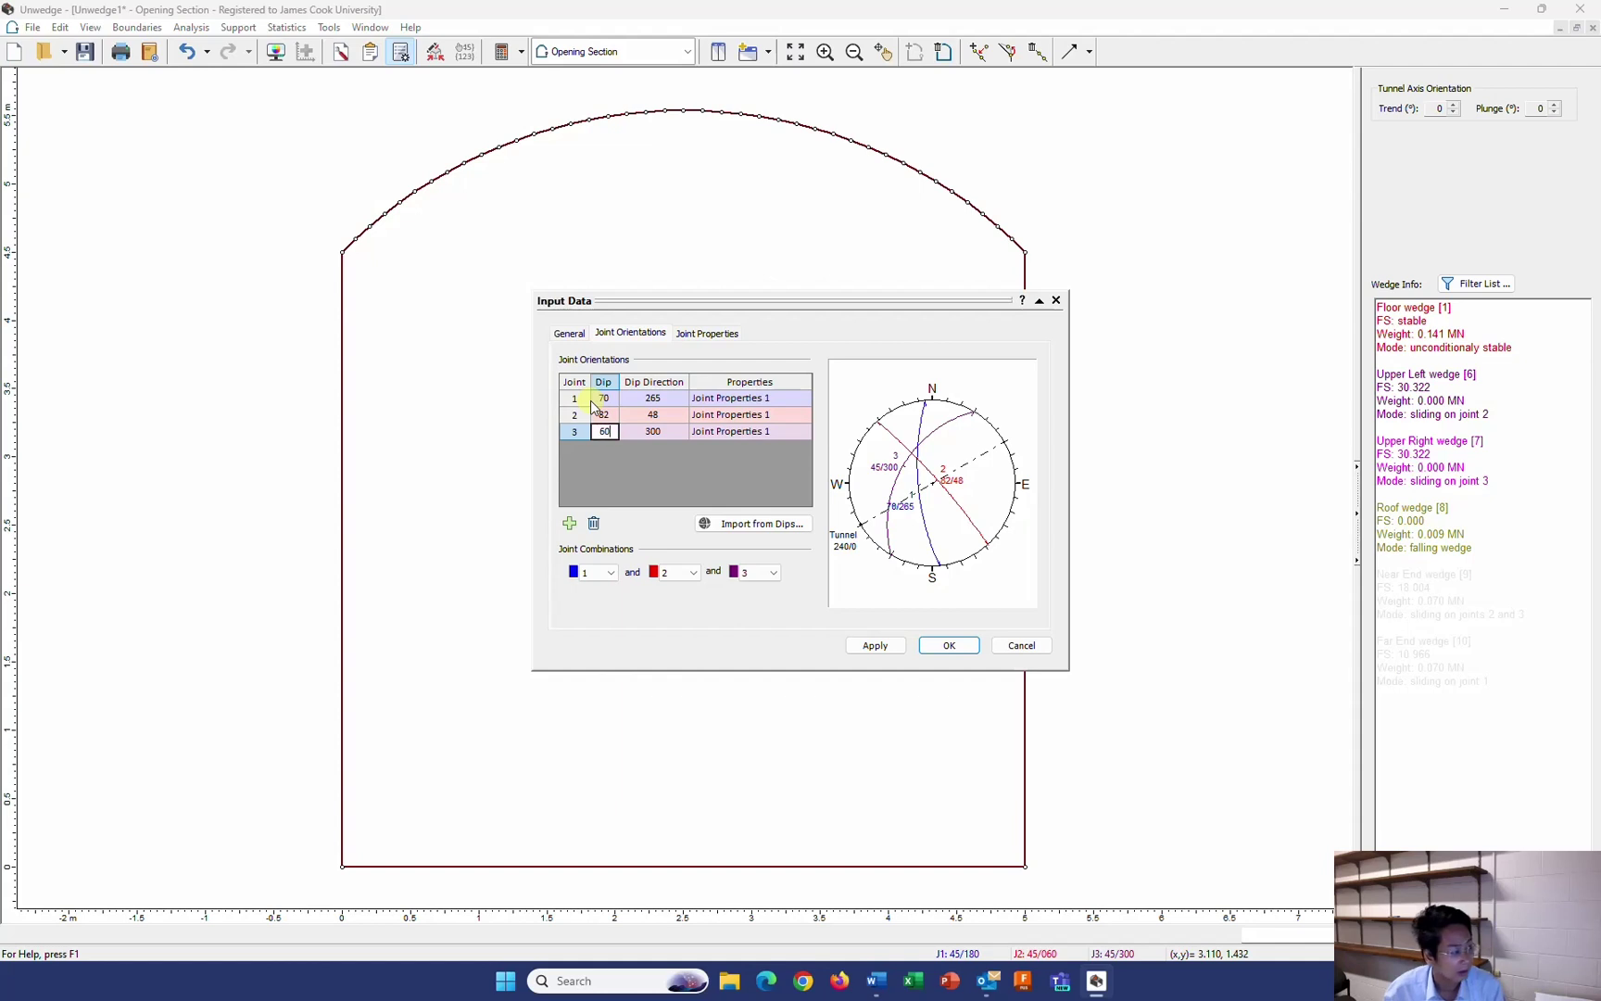
pyautogui.press('Tab')
pyautogui.write('159')
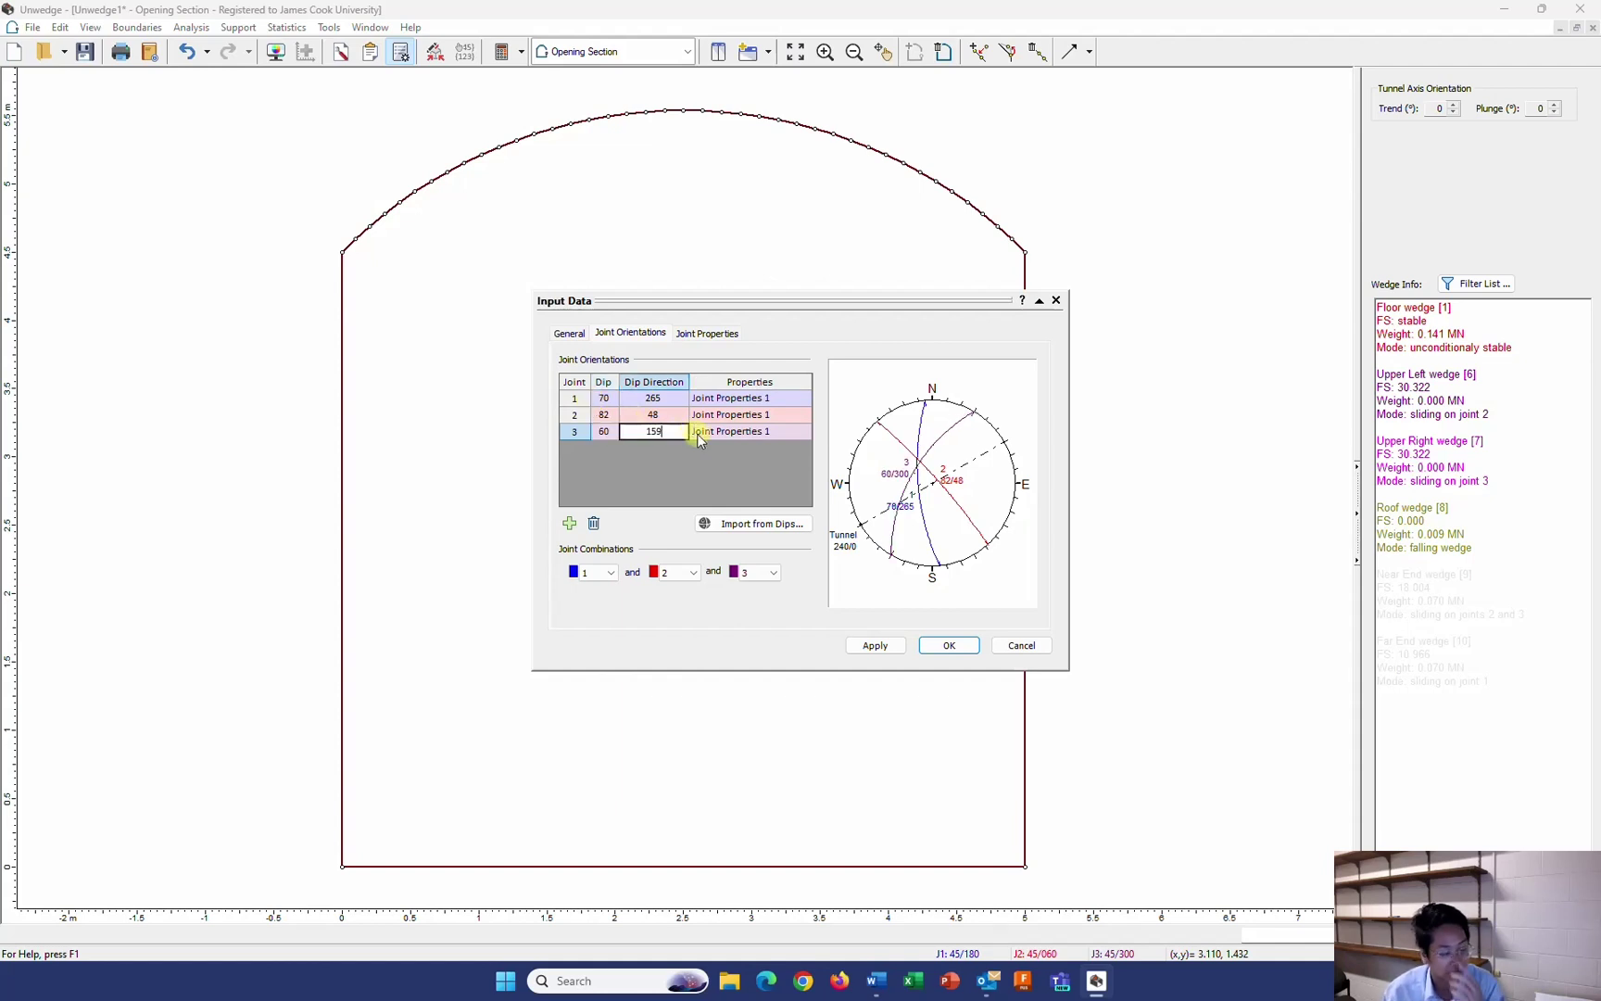
pyautogui.click(875, 645)
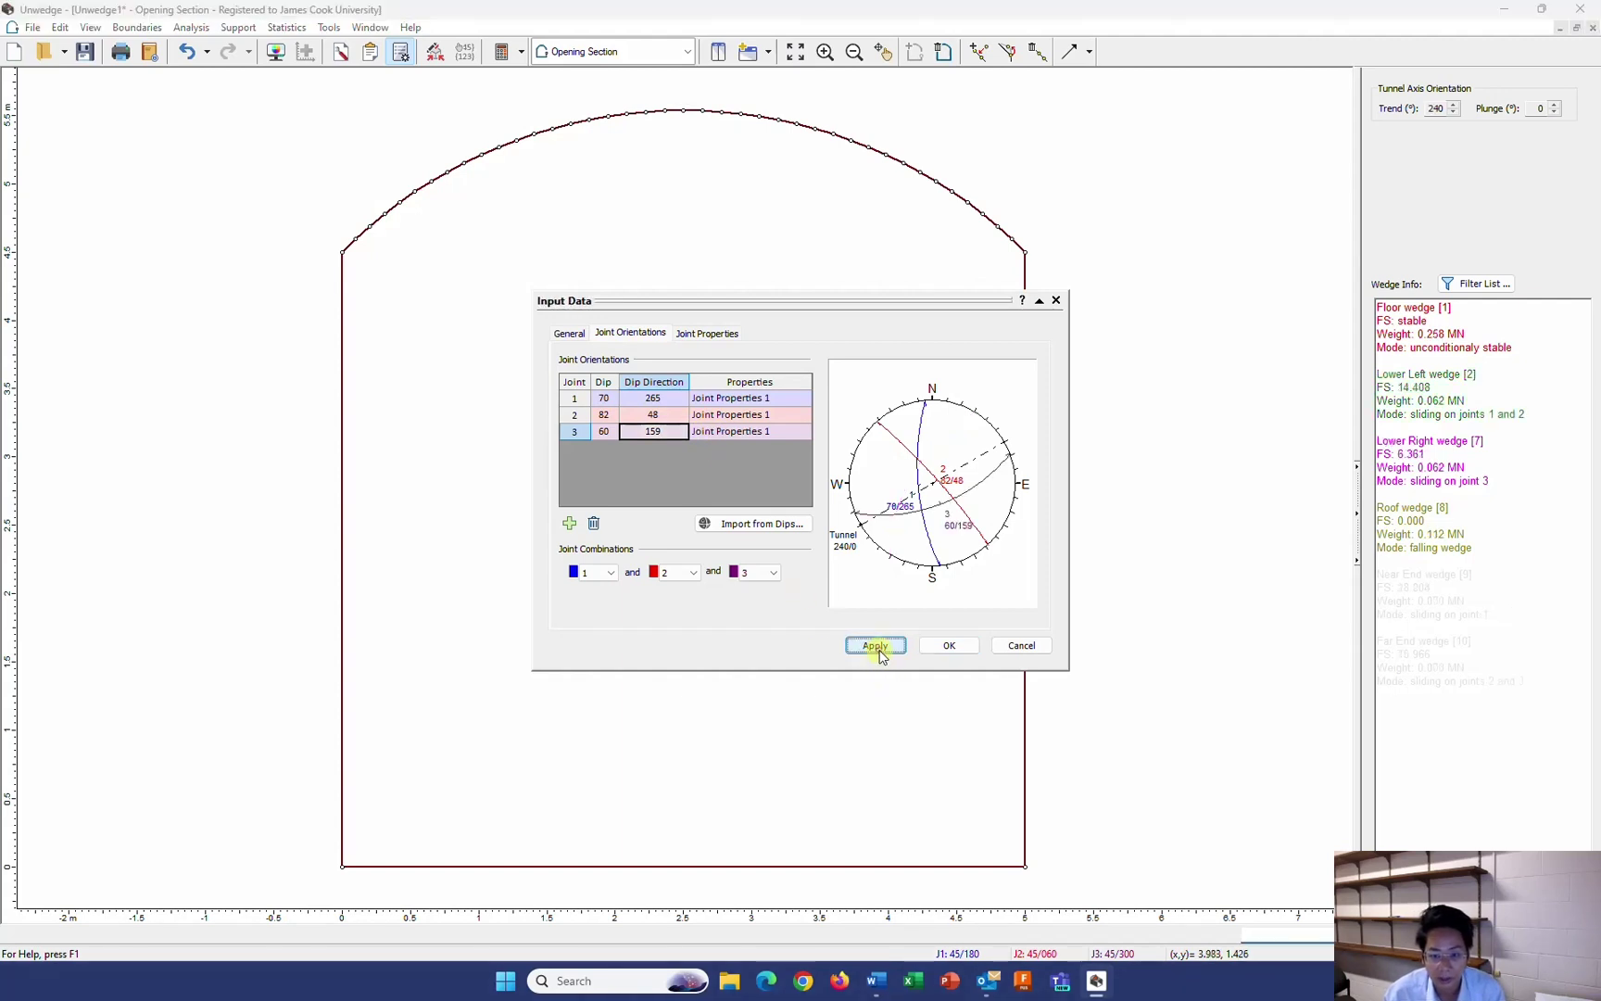
# Add two more joint property sets and give set 1 a 28° friction angle
pyautogui.click(709, 333)
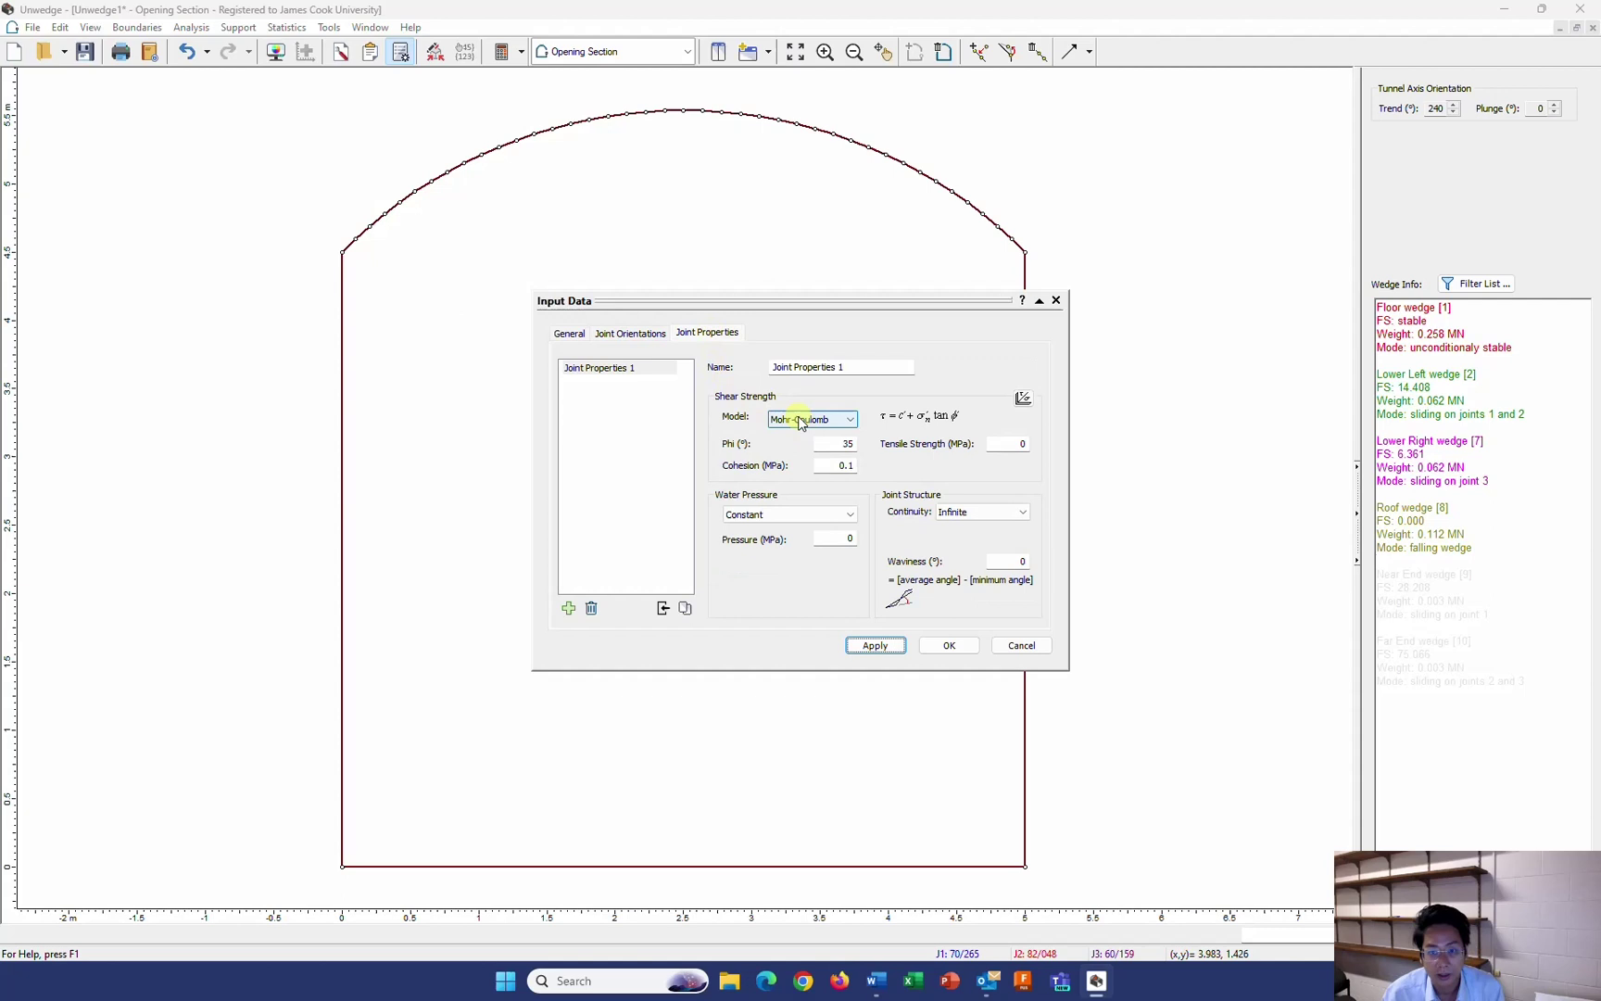
pyautogui.click(568, 607)
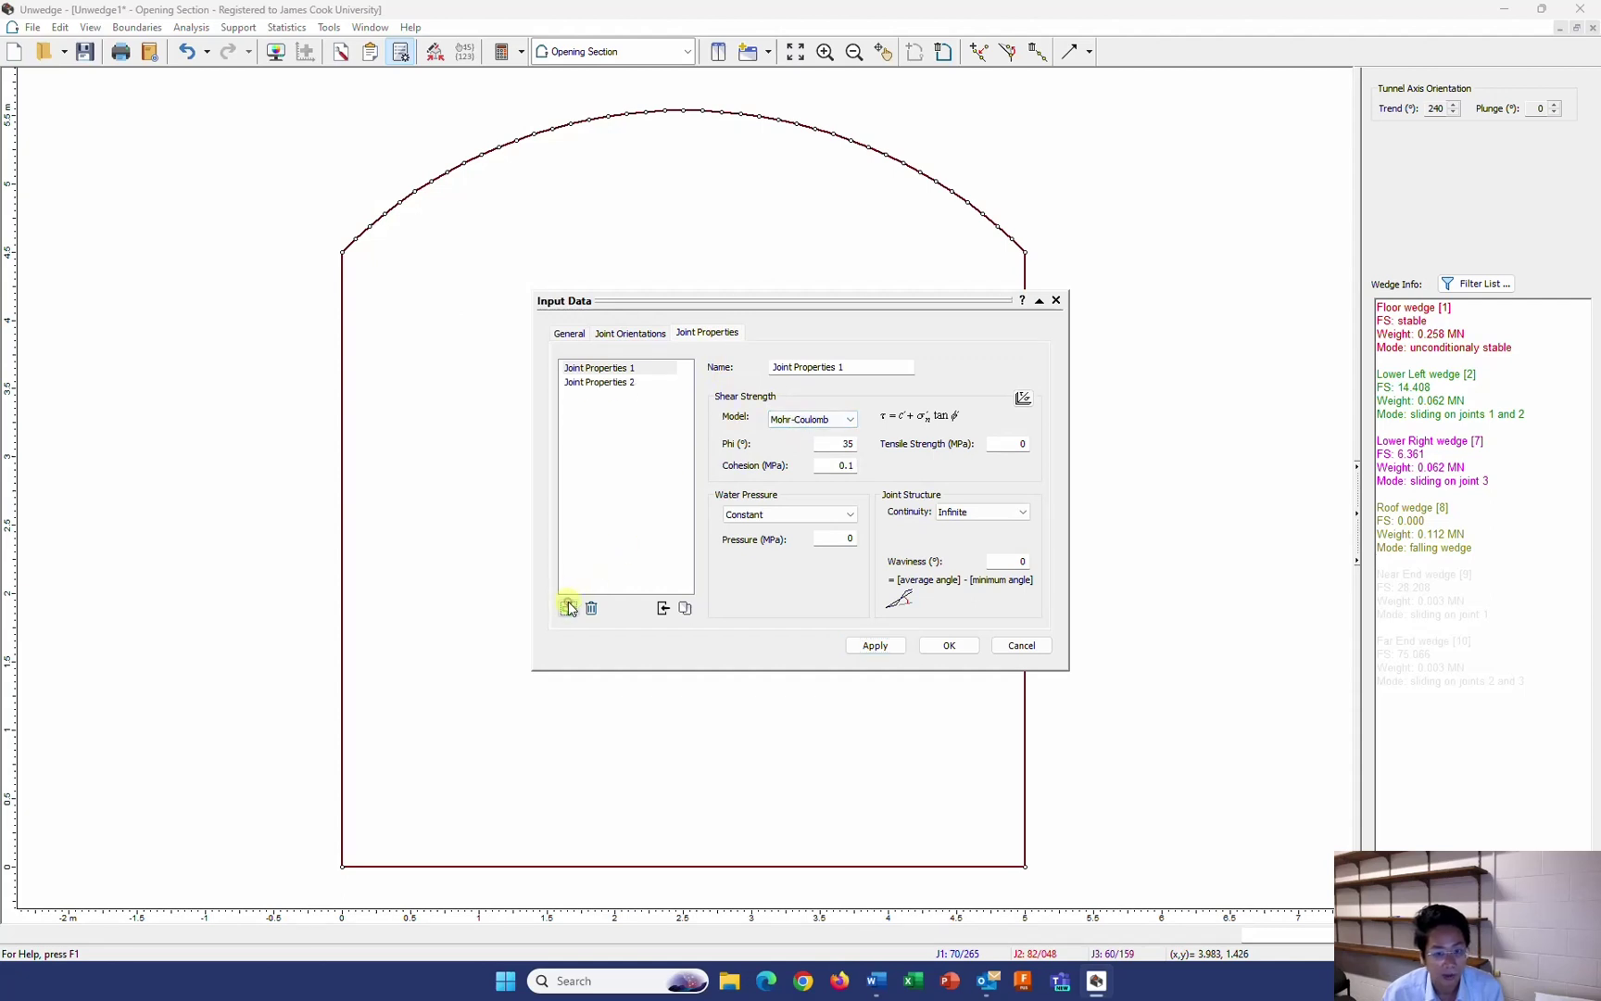
pyautogui.click(568, 607)
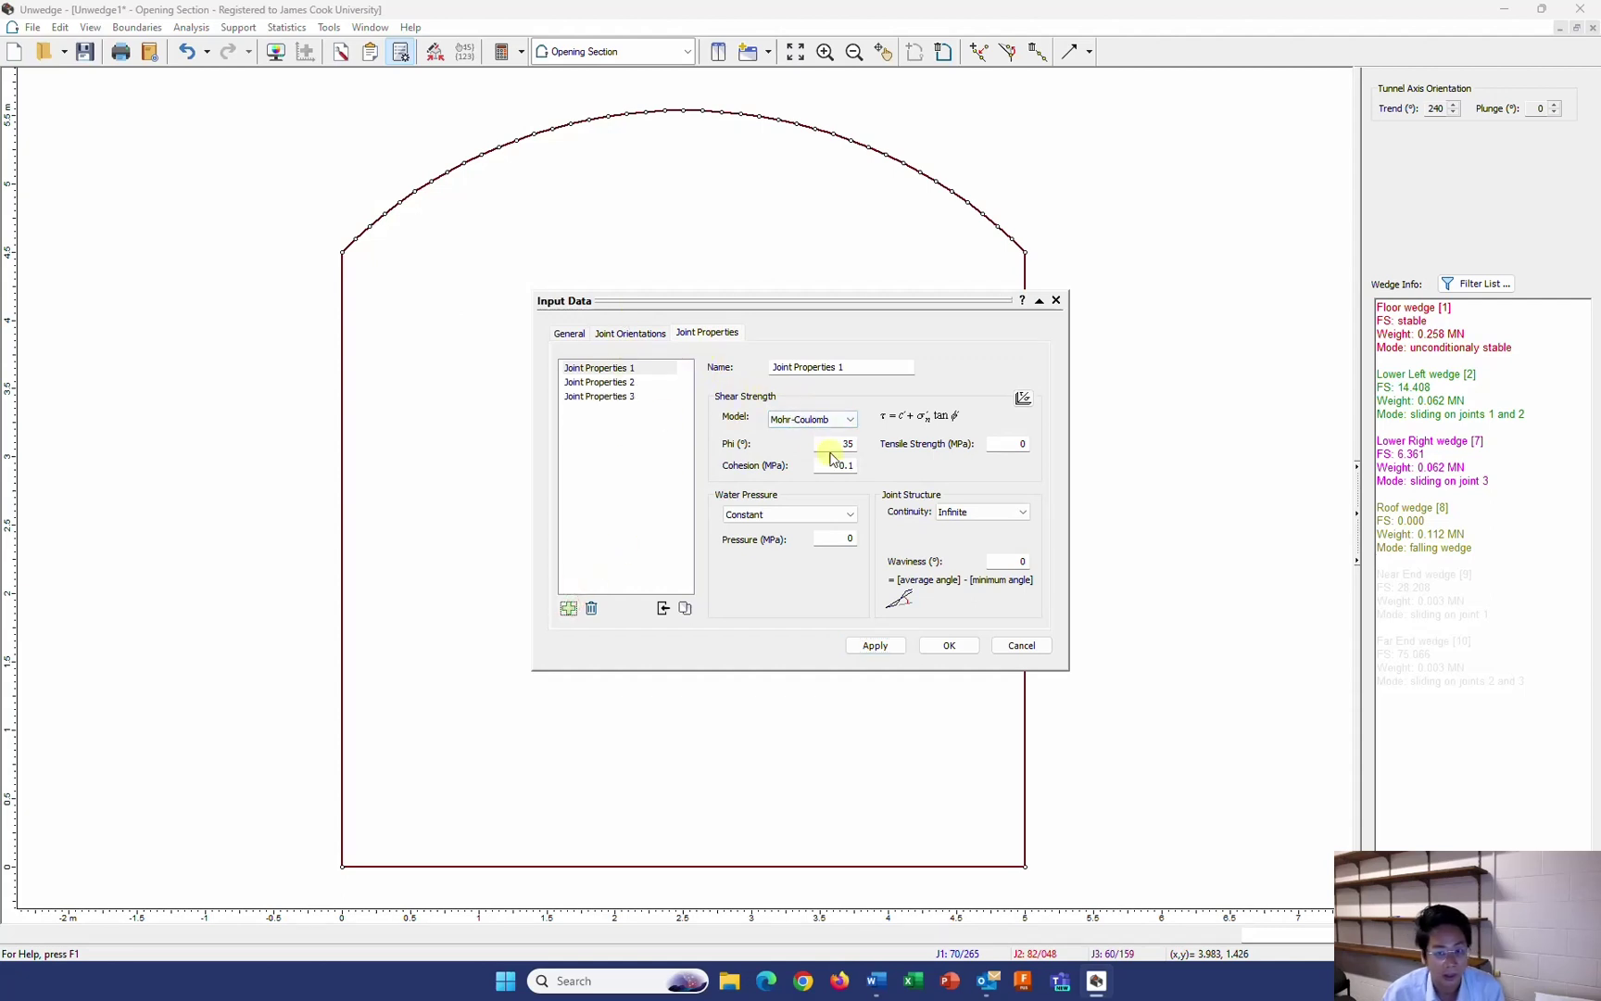
pyautogui.moveTo(839, 445); pyautogui.dragTo(866, 445)
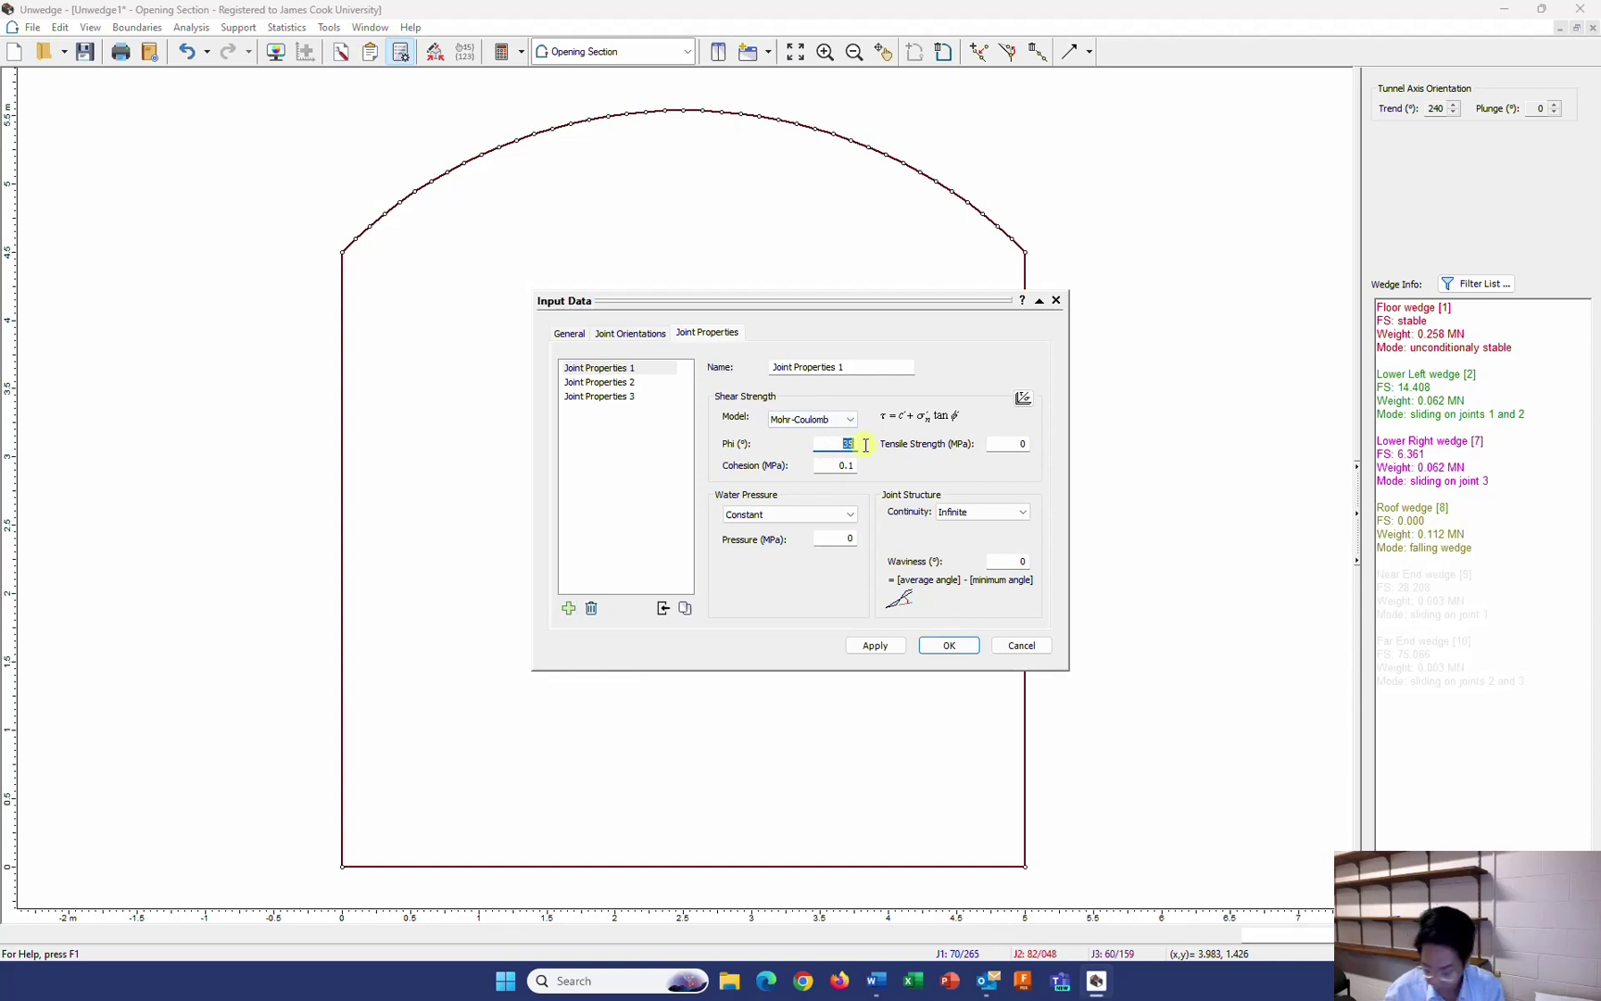
pyautogui.write('28')
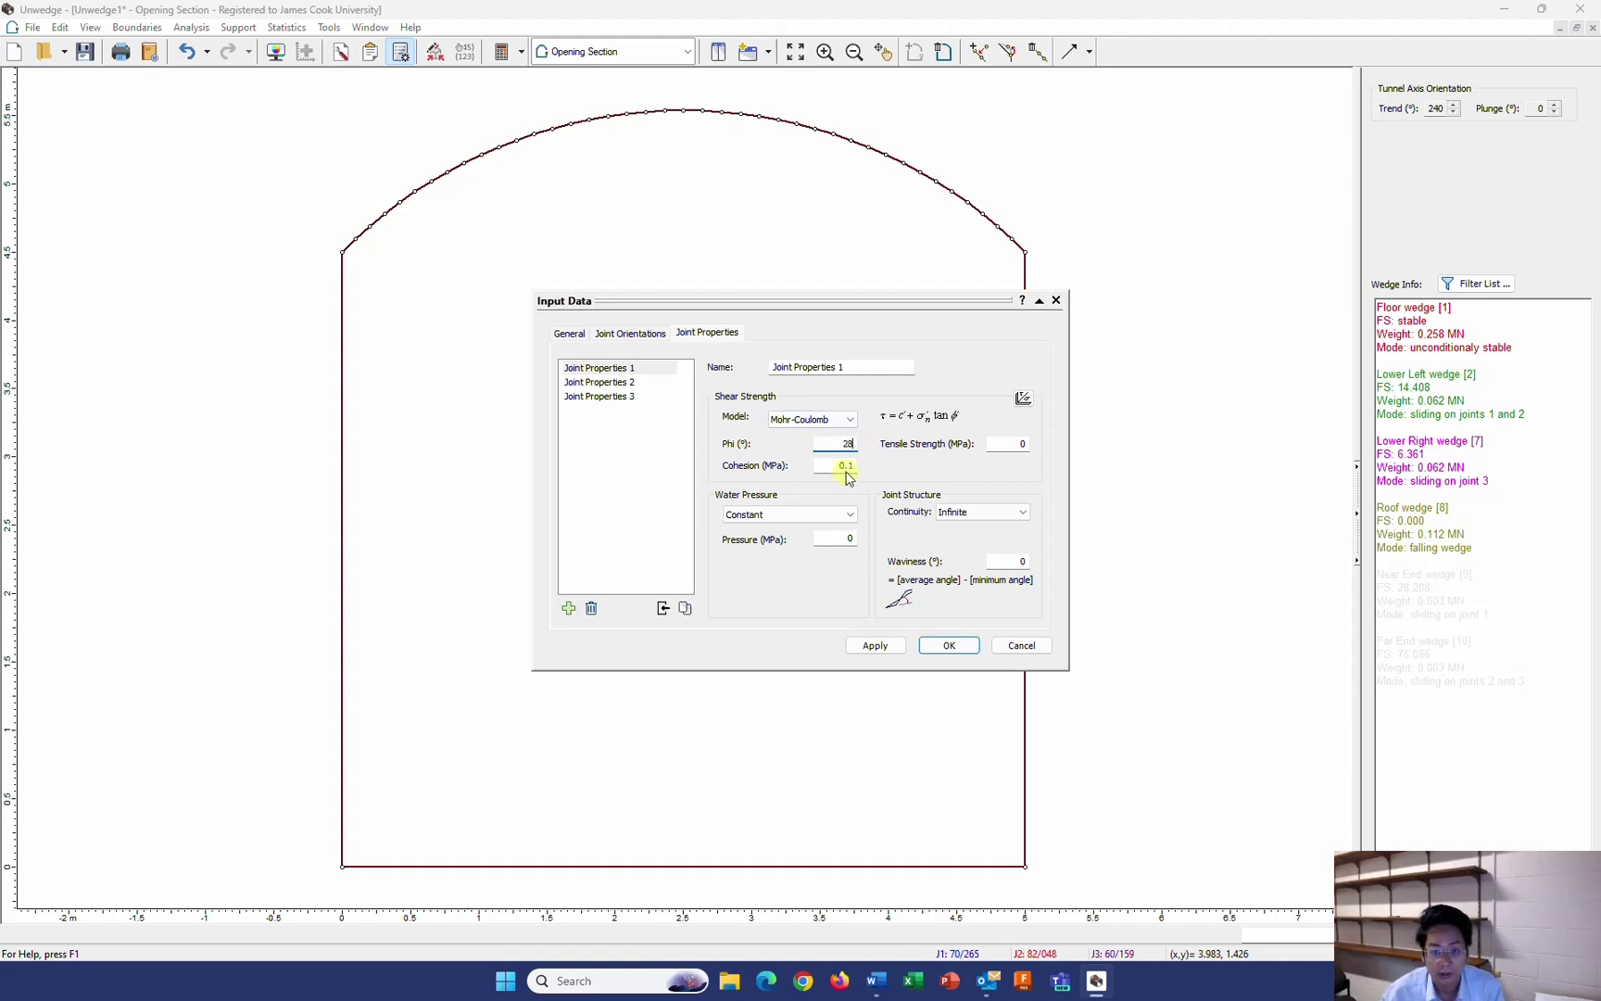
pyautogui.click(848, 466)
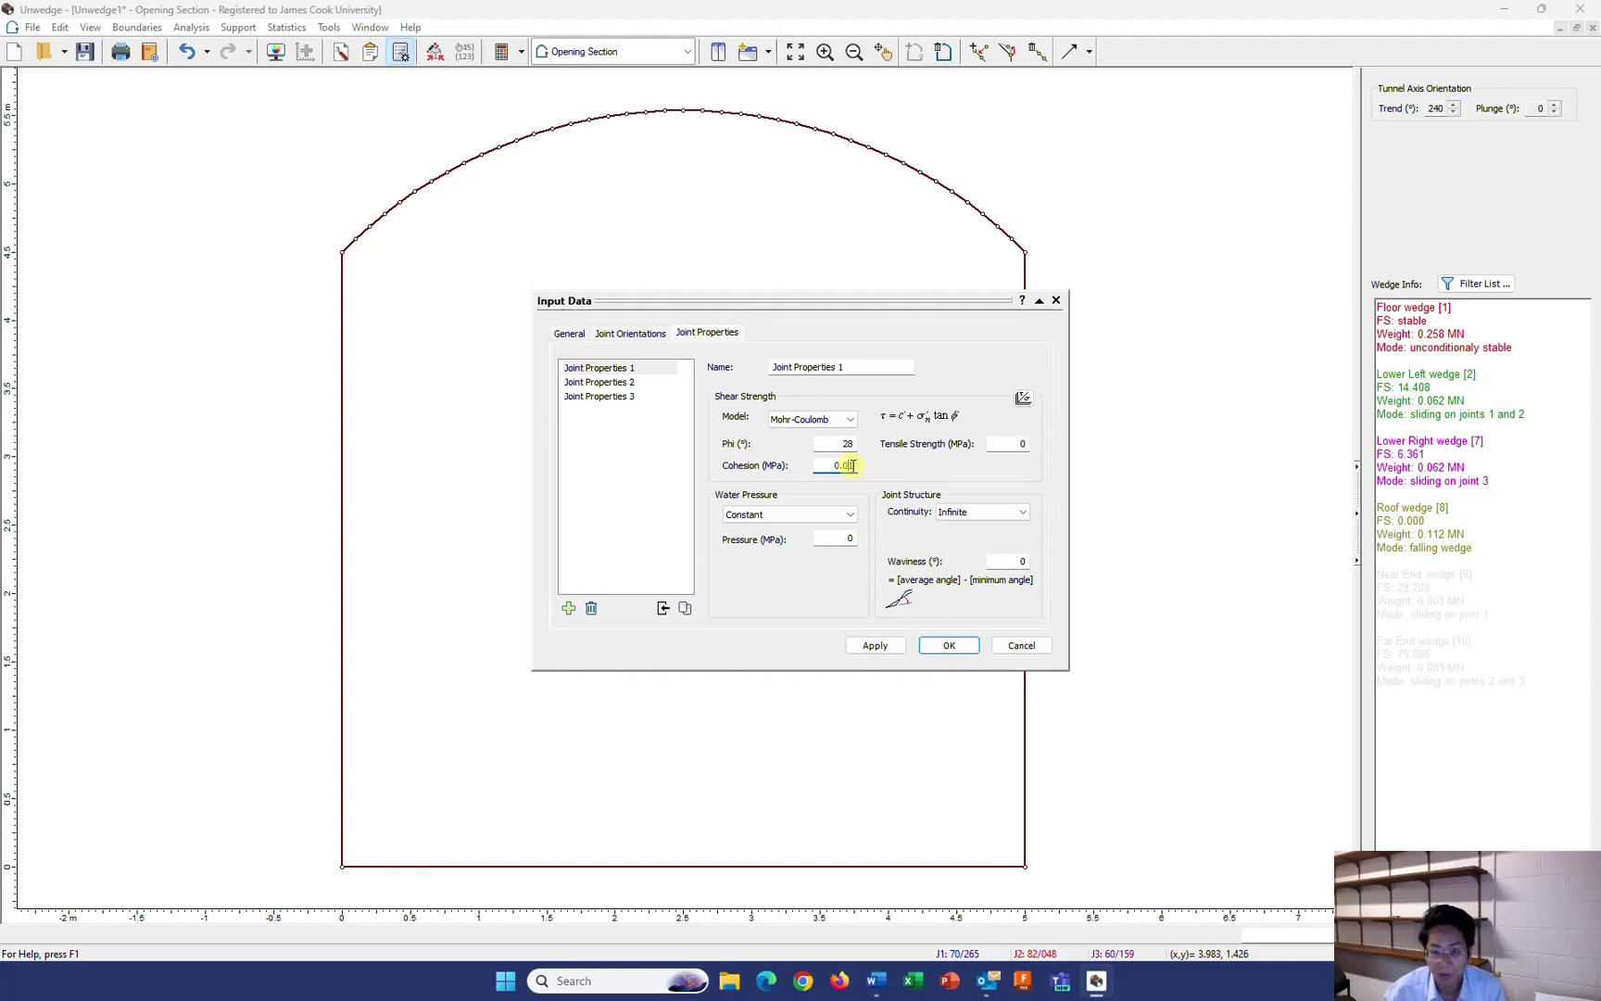
# Give Joint Properties 3 a 25° friction angle and 0.02 MPa cohesion
pyautogui.click(583, 384)
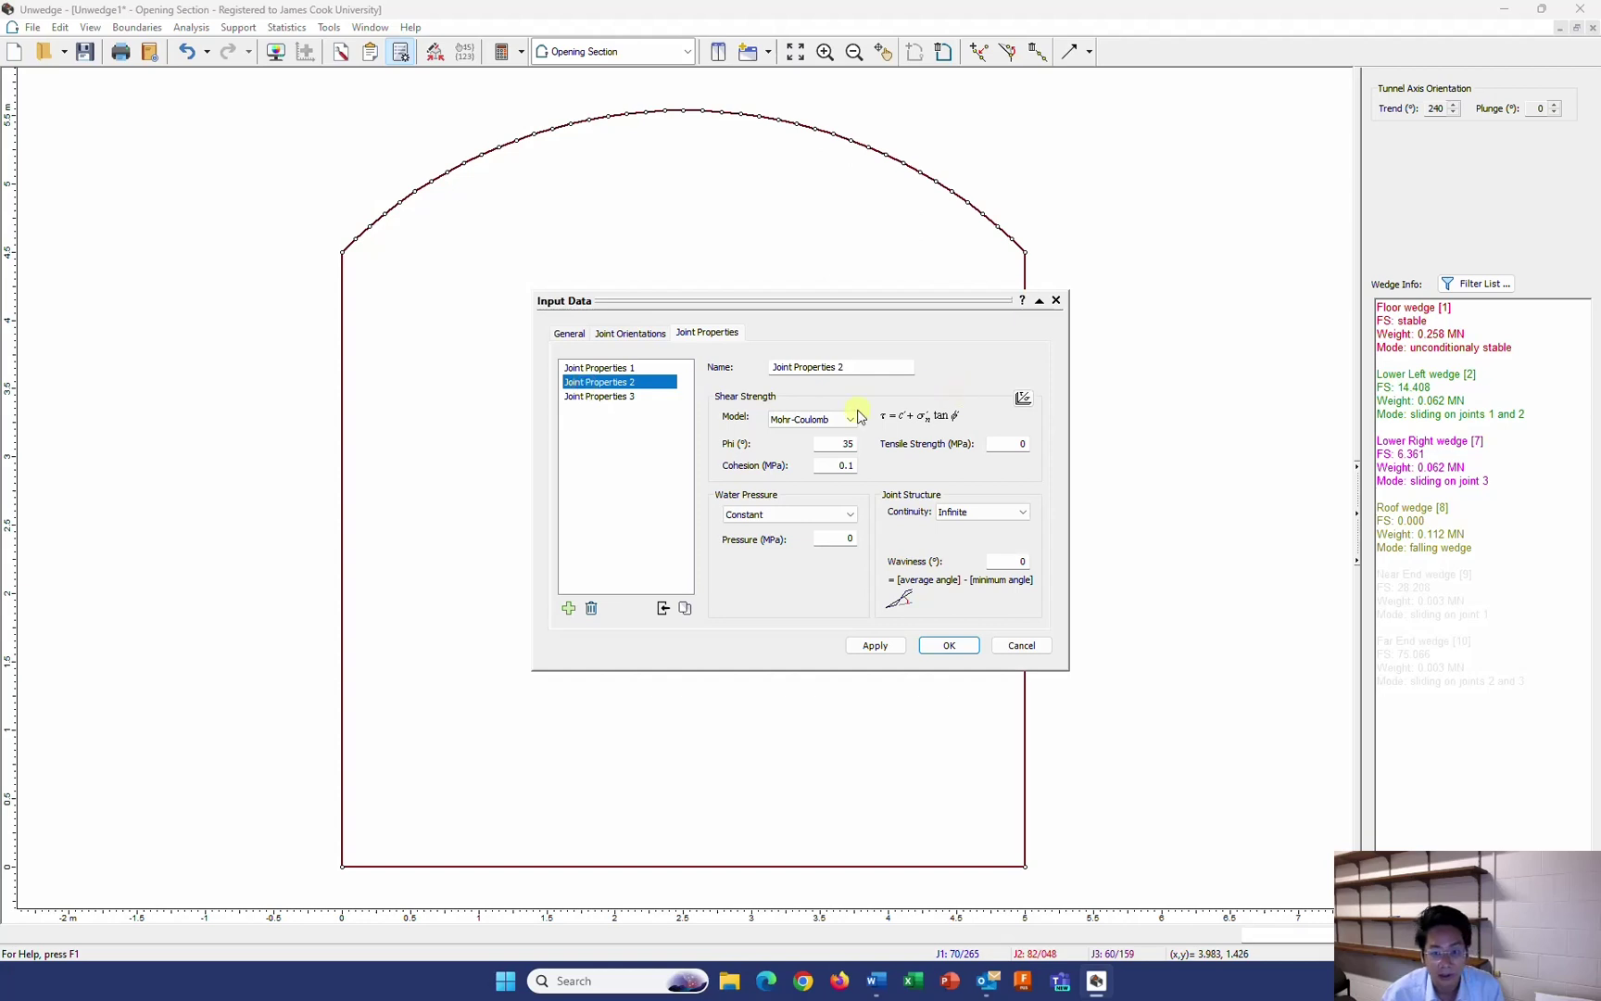
pyautogui.click(846, 445)
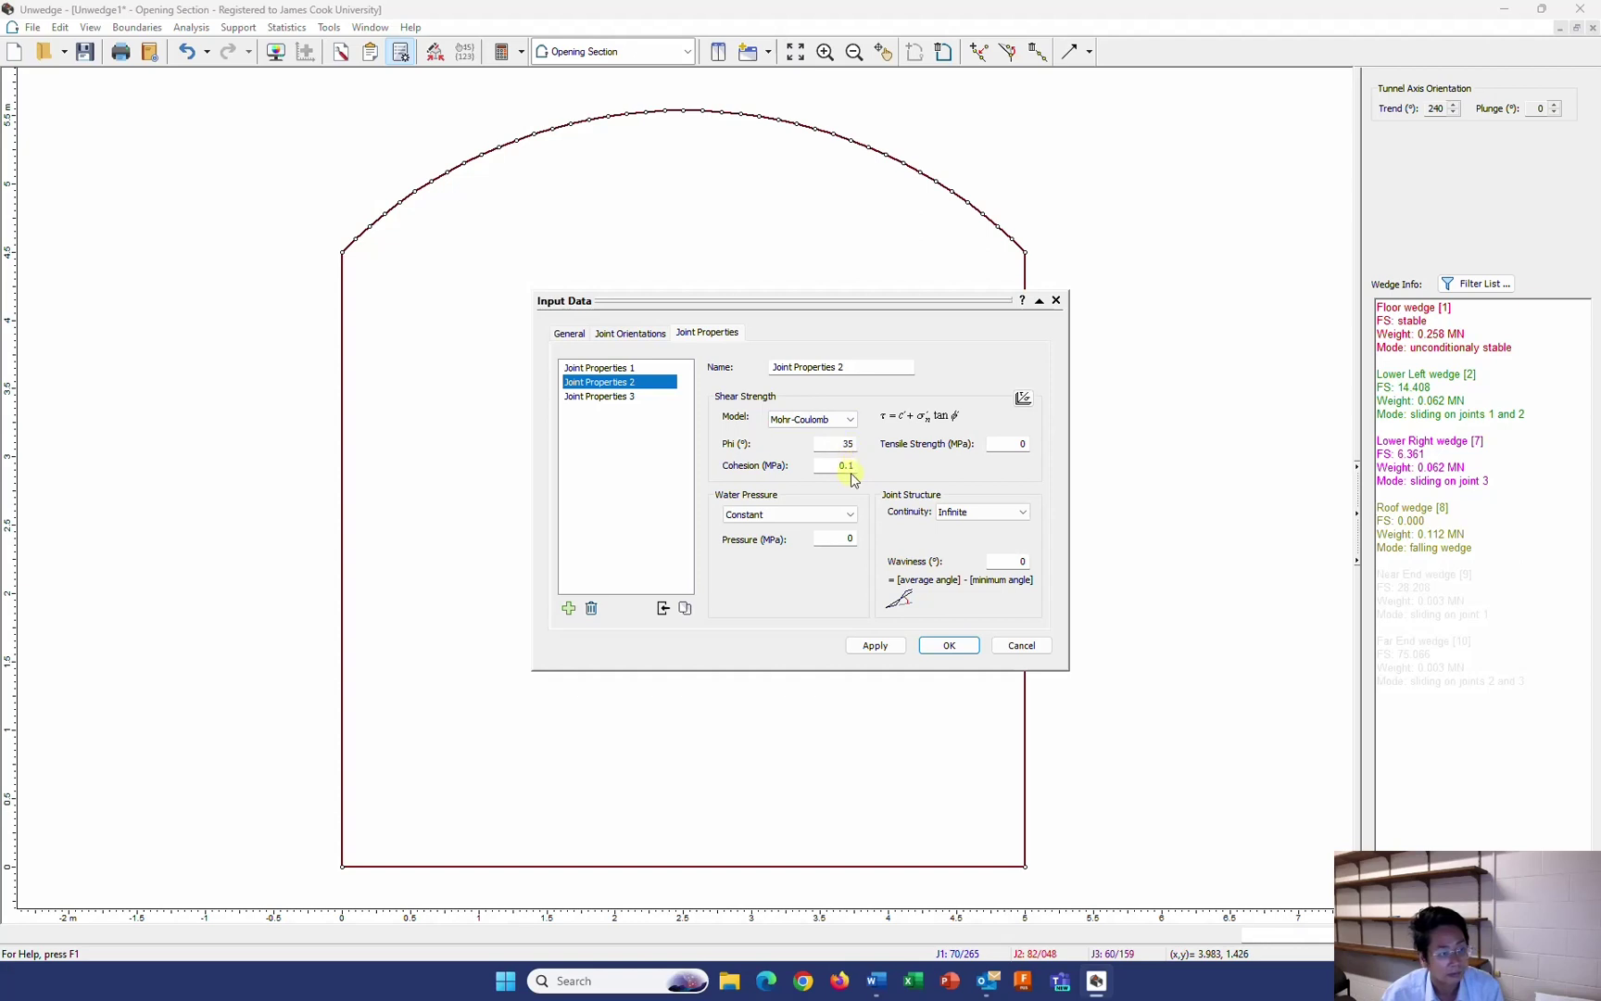
pyautogui.click(849, 466)
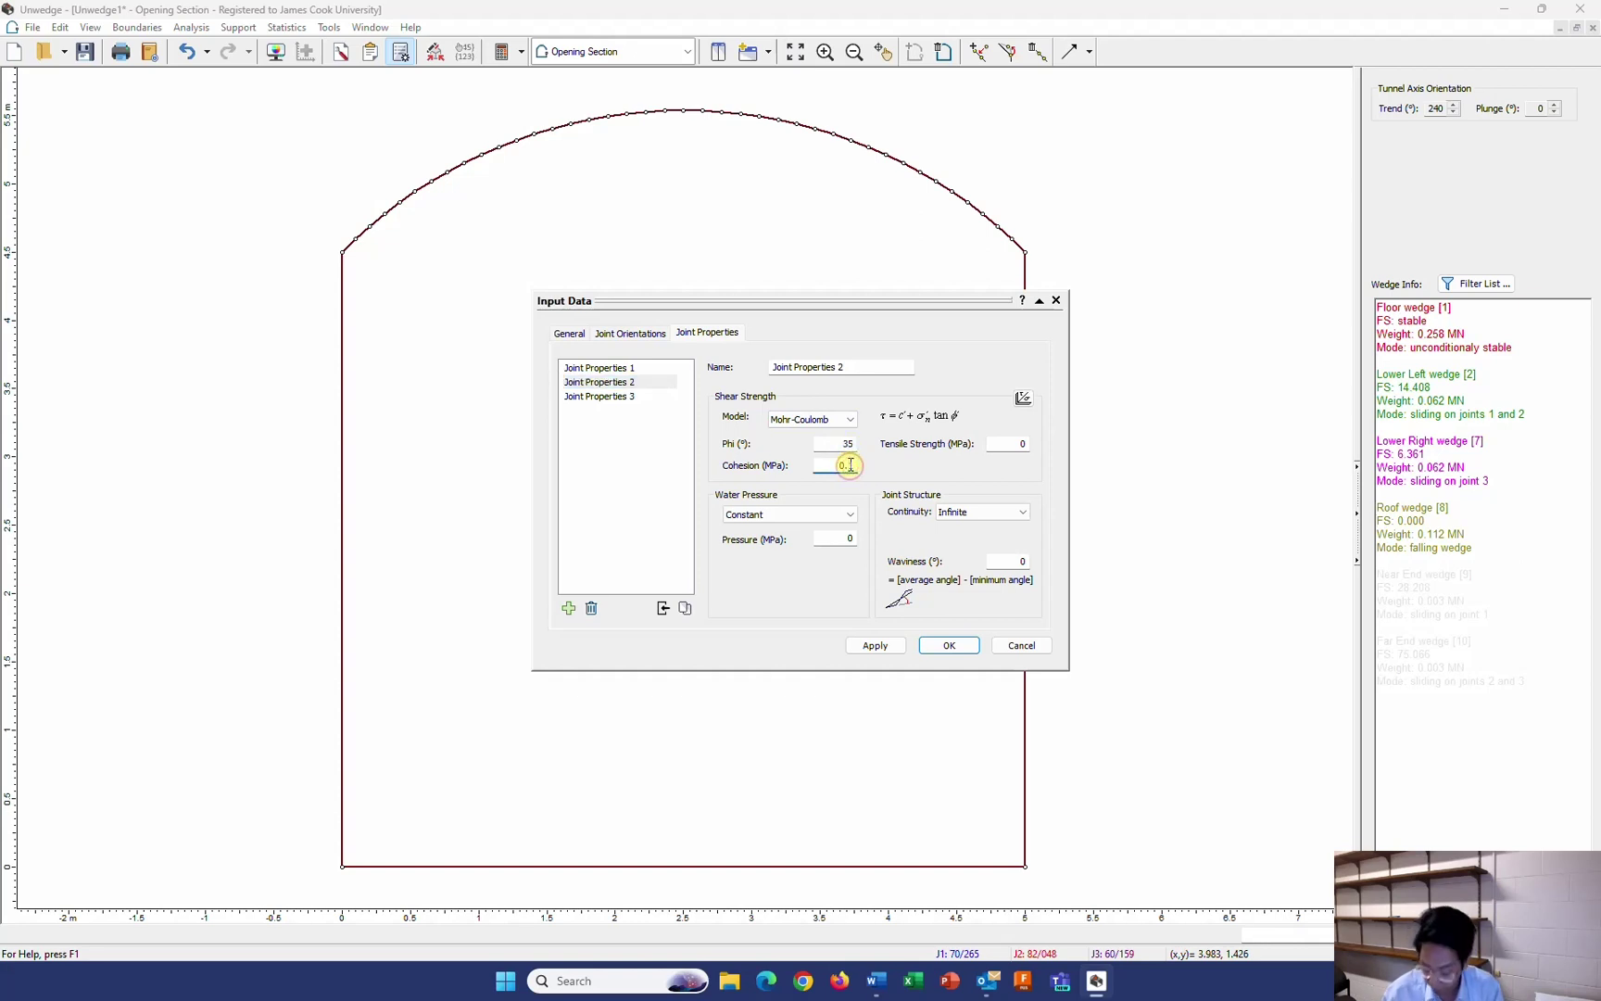
pyautogui.click(614, 398)
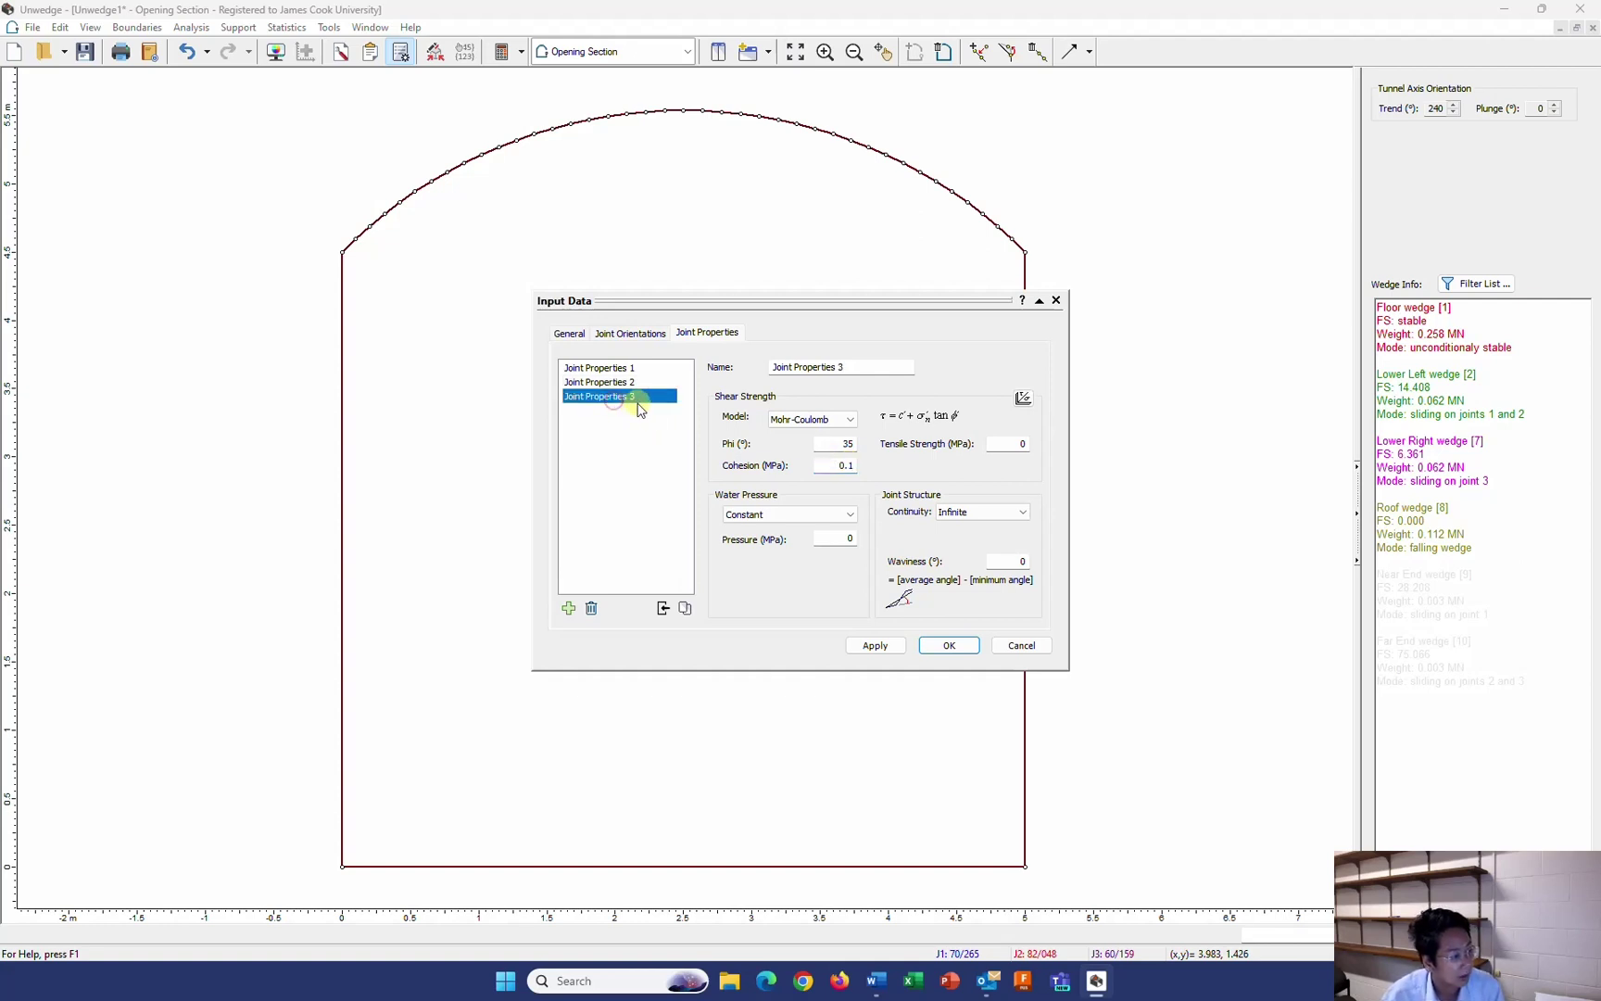
pyautogui.doubleClick(845, 444)
pyautogui.write('25')
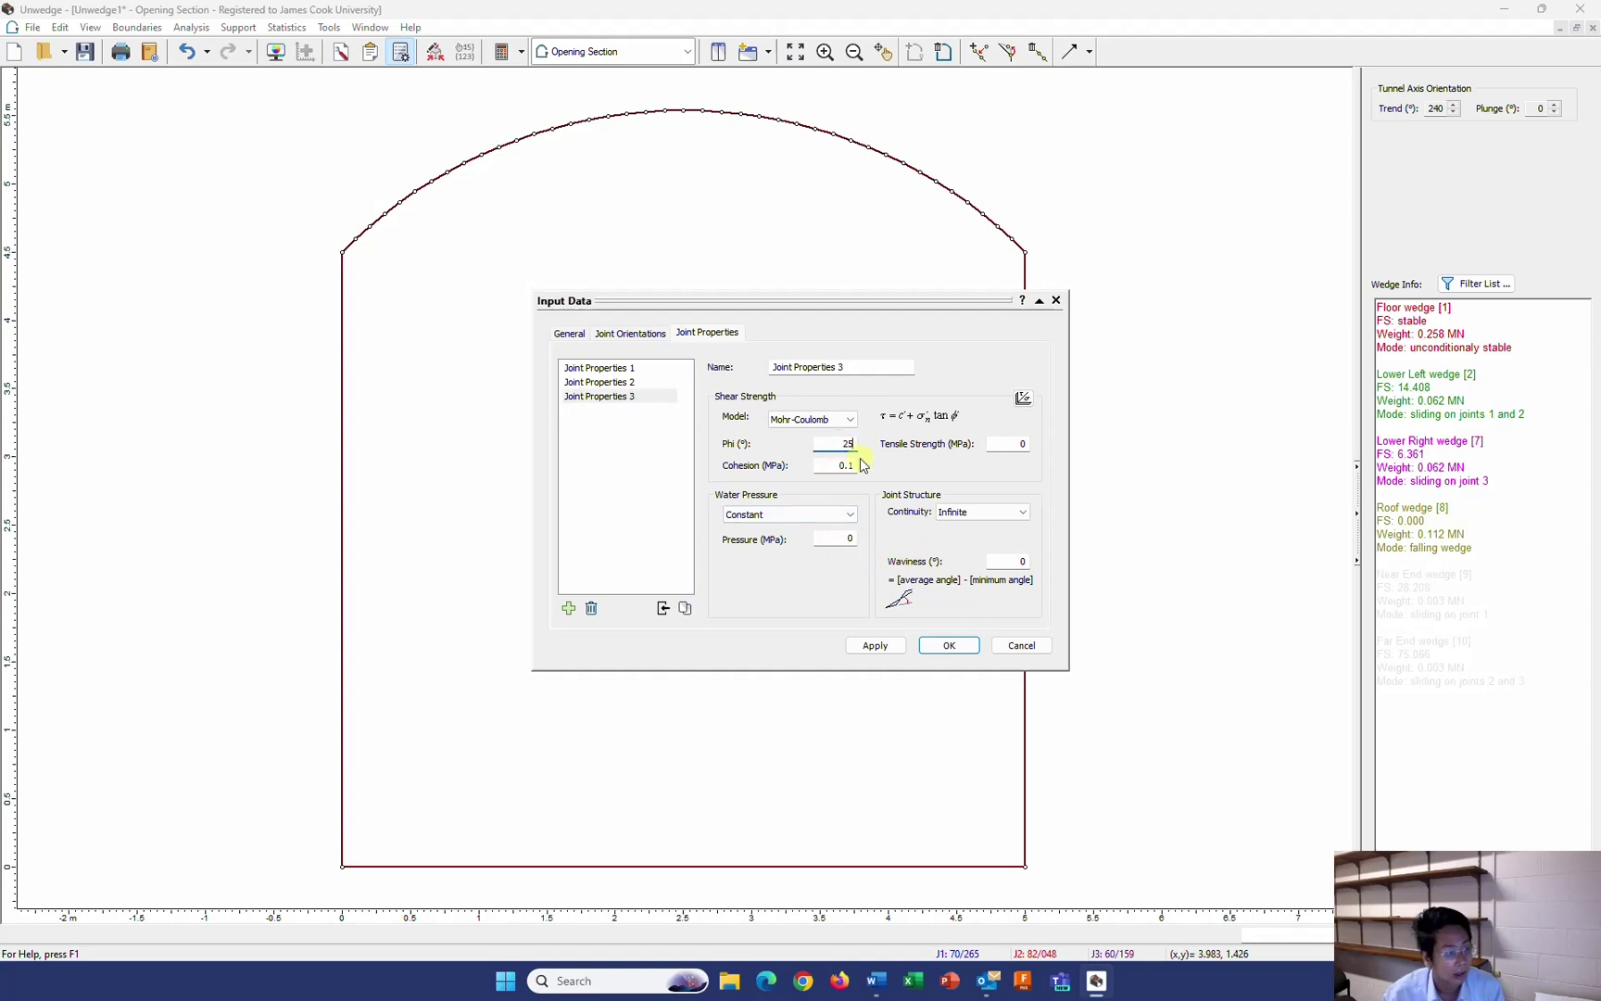
pyautogui.doubleClick(852, 464)
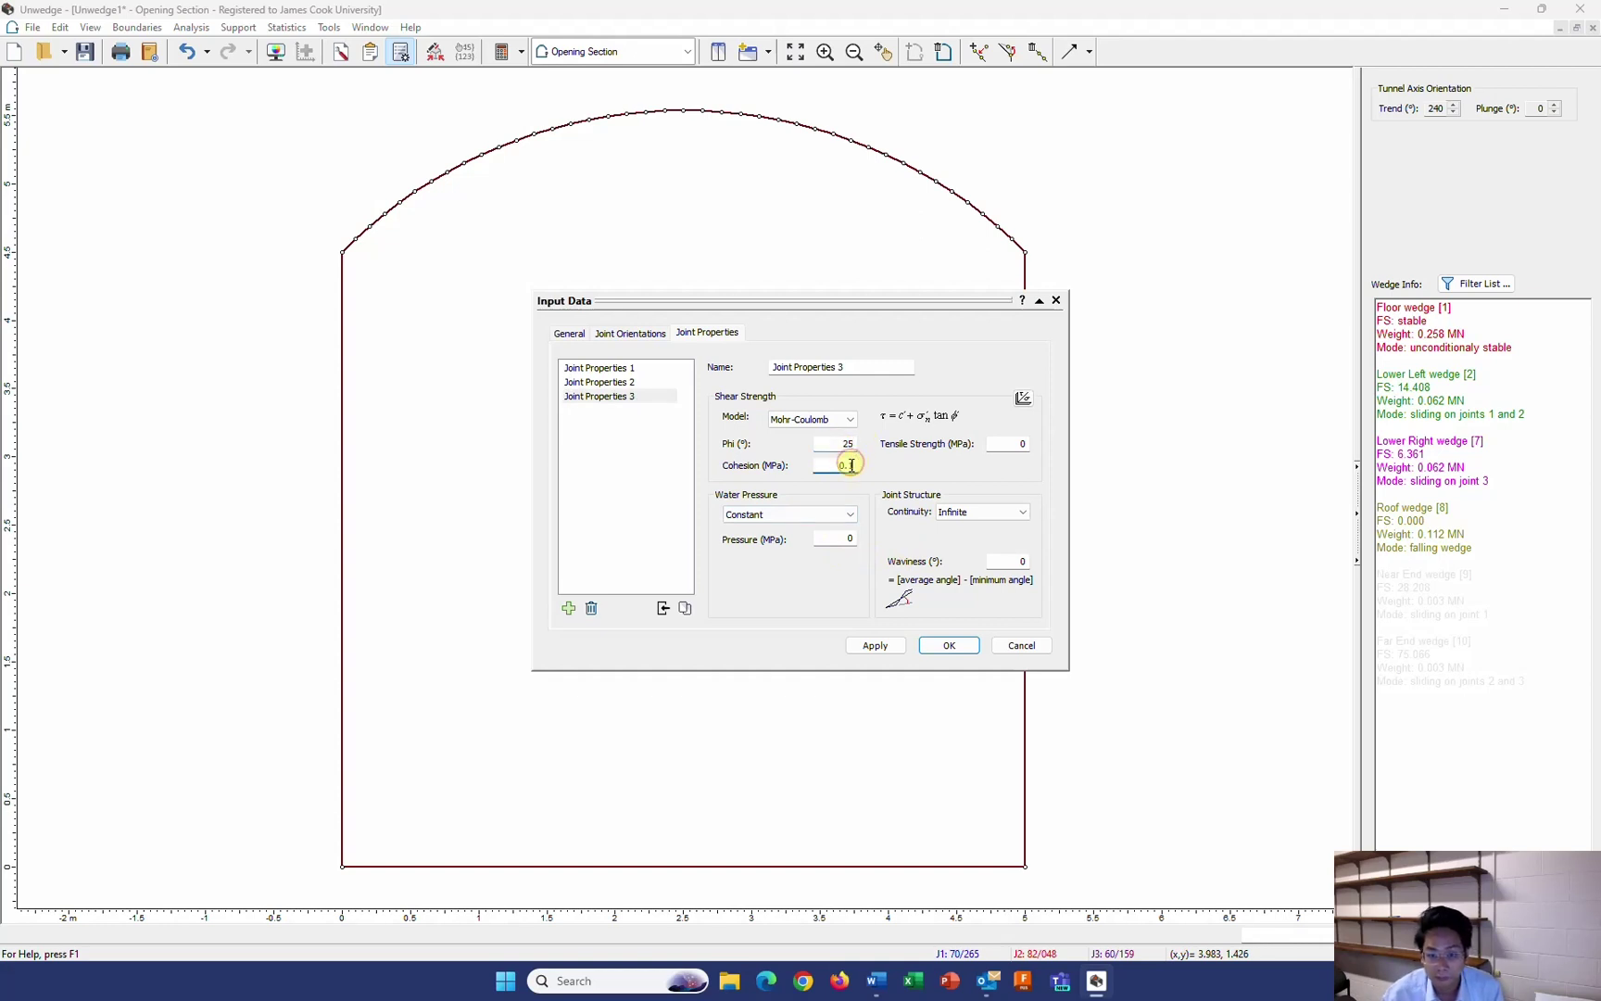
pyautogui.write('0.02')
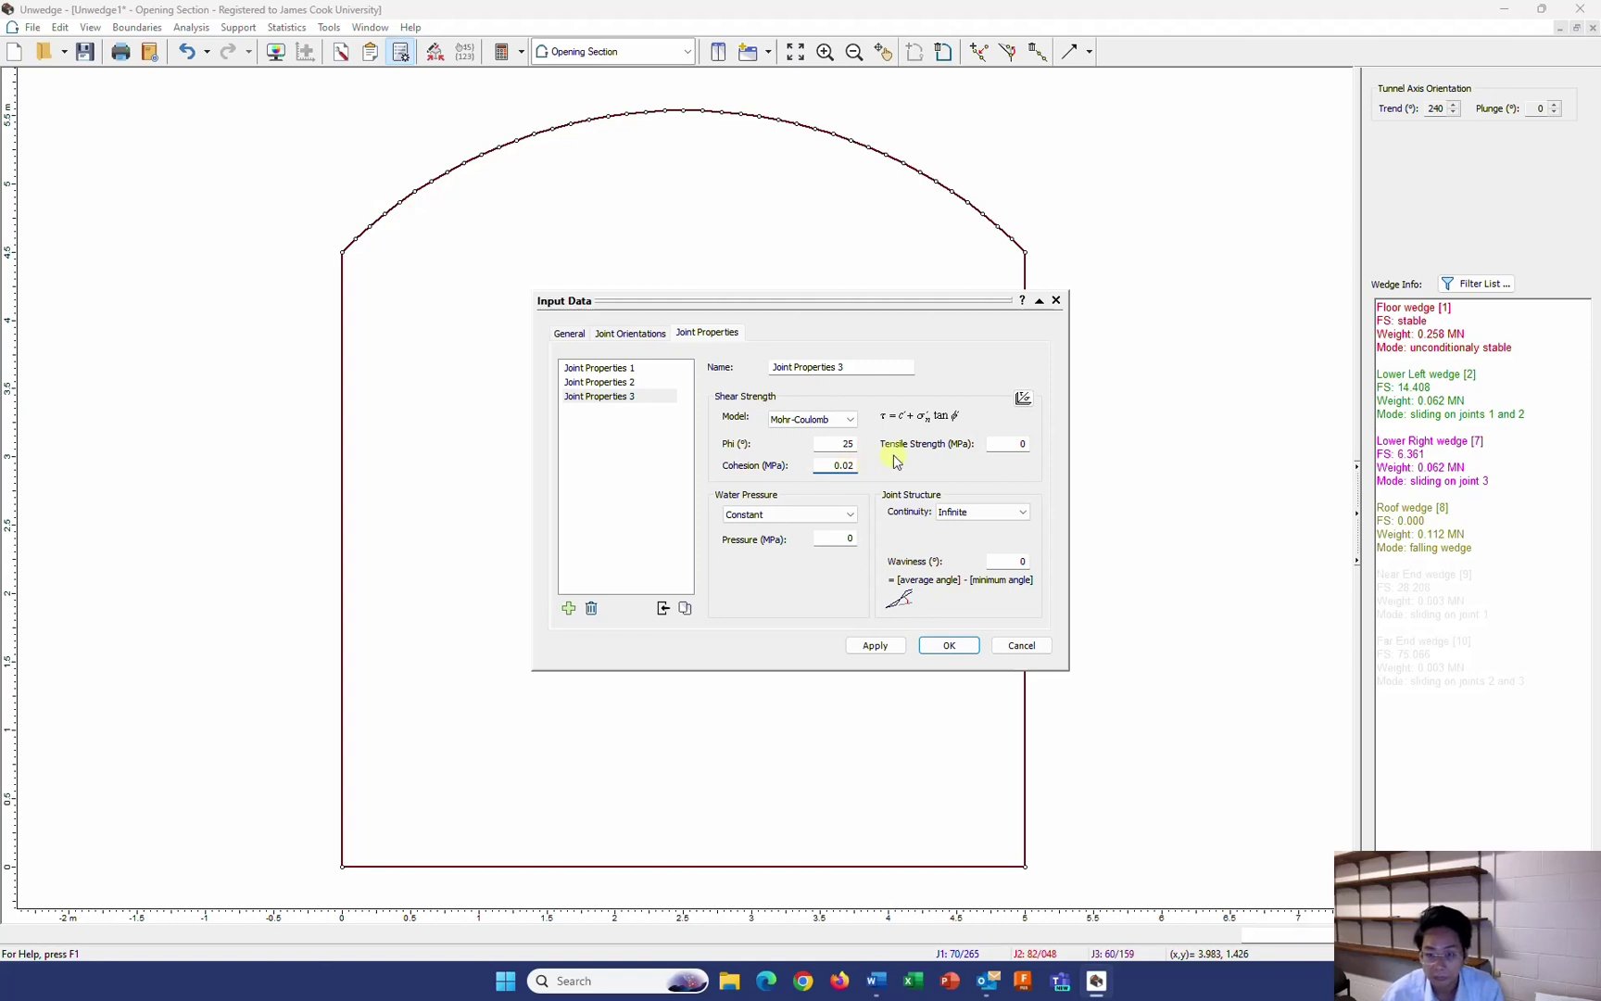
pyautogui.click(1010, 444)
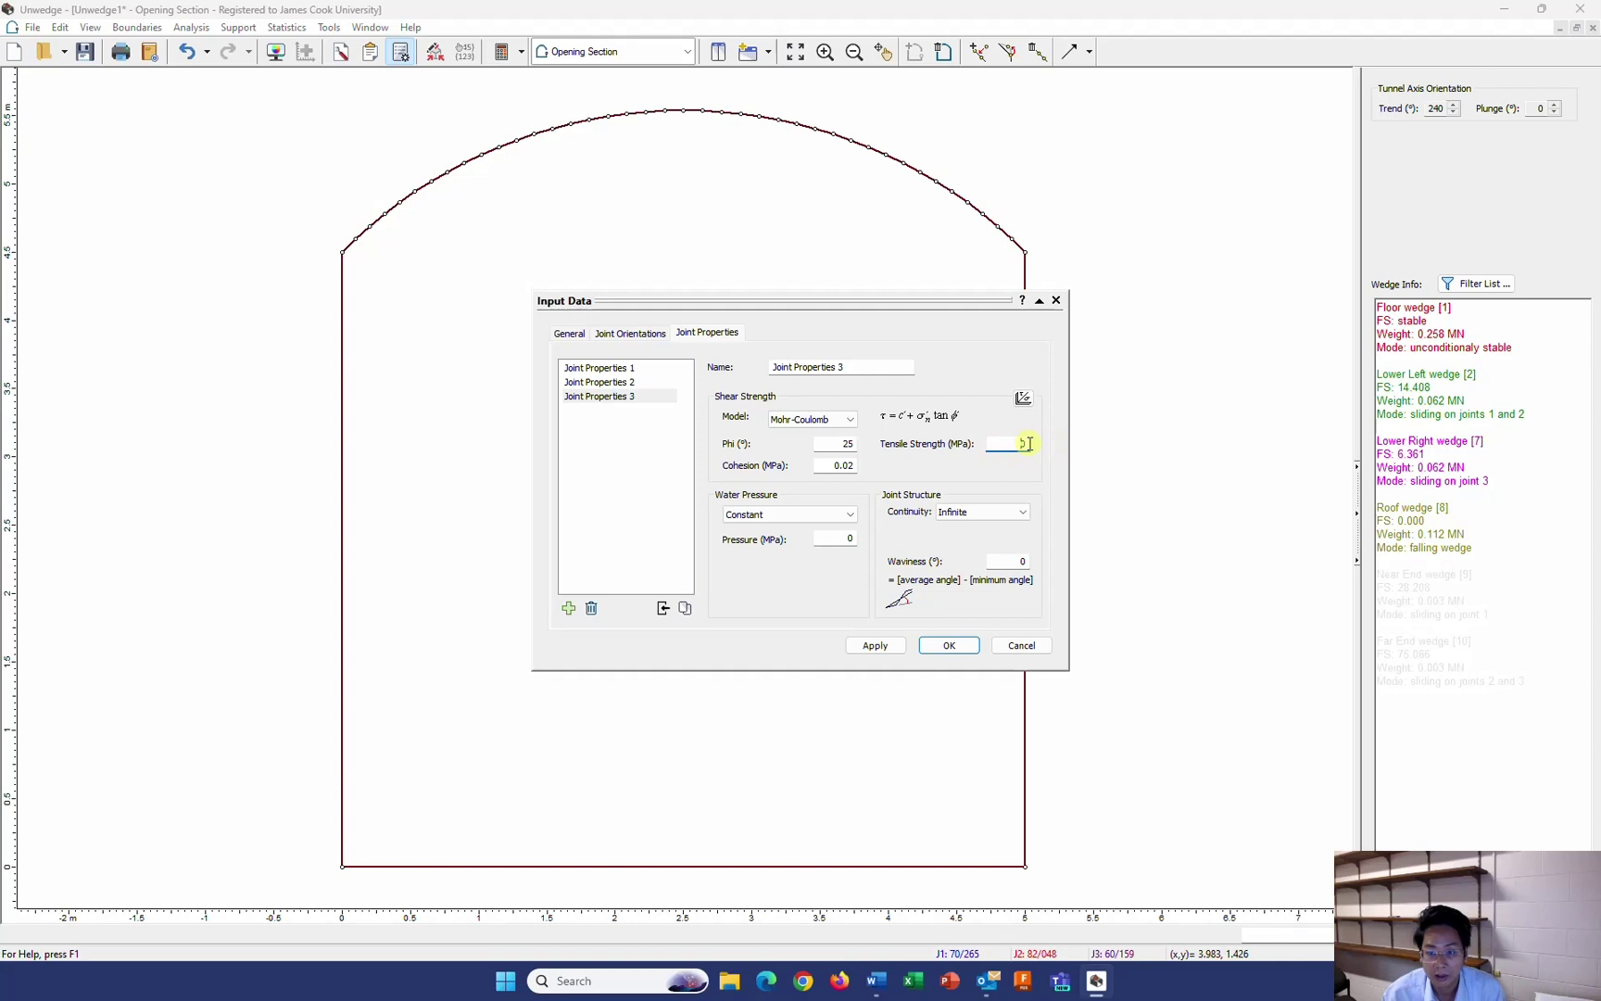
# Leave tensile strength at 0, keep continuity Infinite, and apply, giving FS 2.377 and 0.903
pyautogui.write('5')
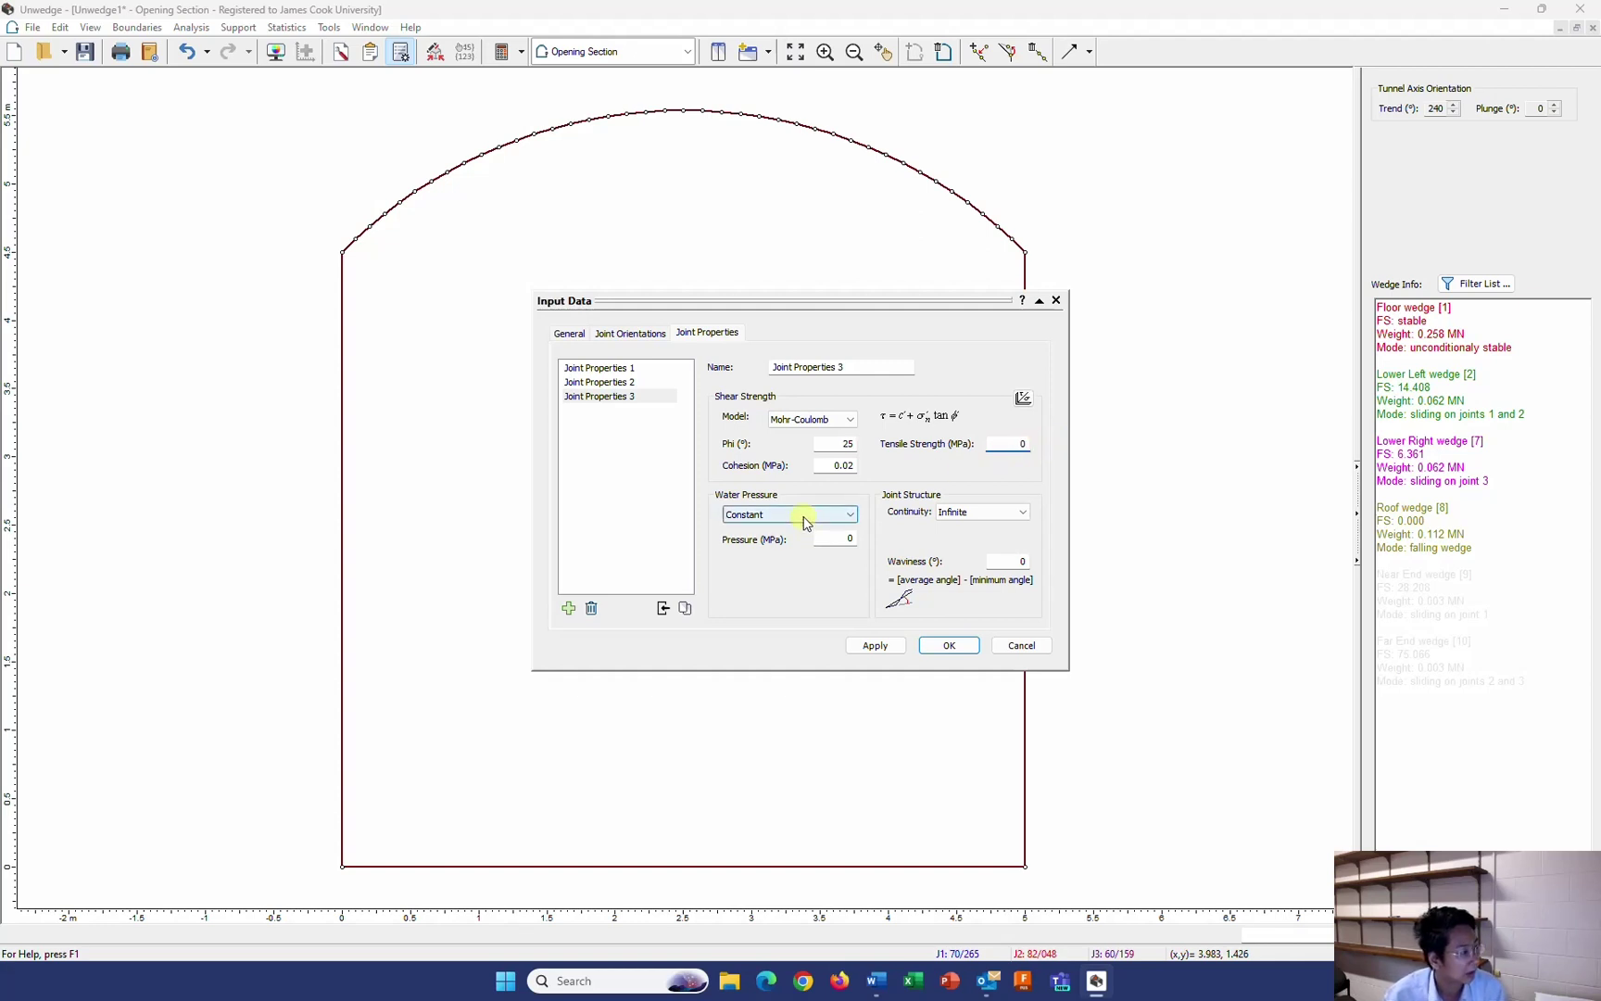
pyautogui.click(845, 539)
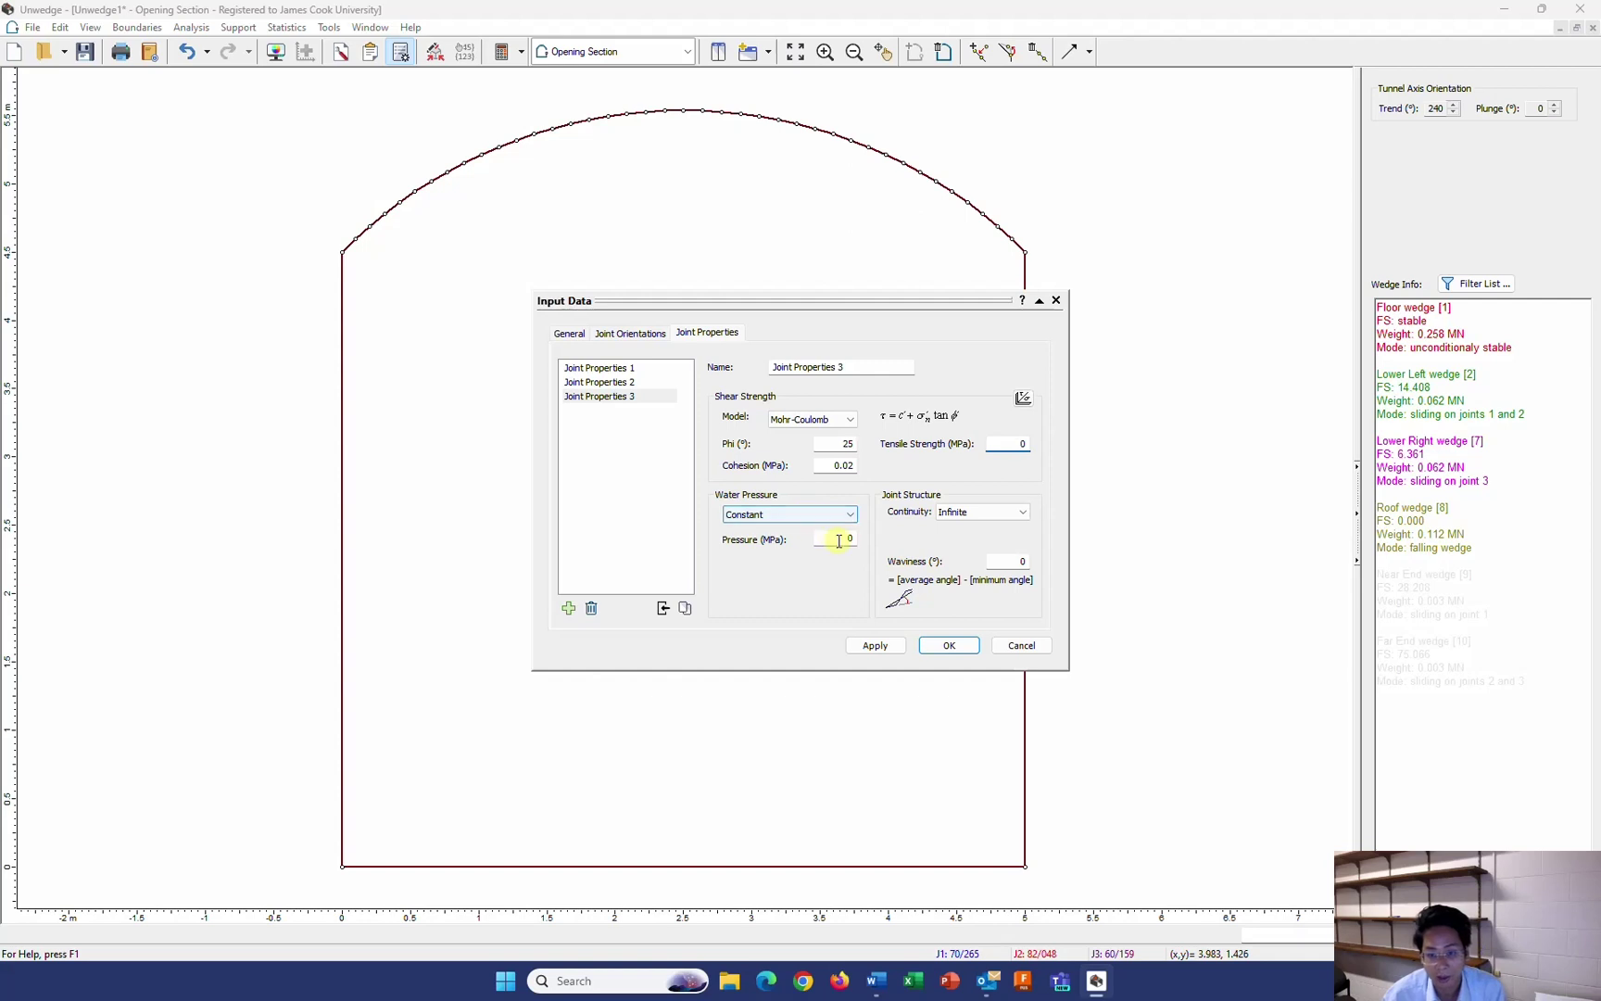
pyautogui.click(966, 515)
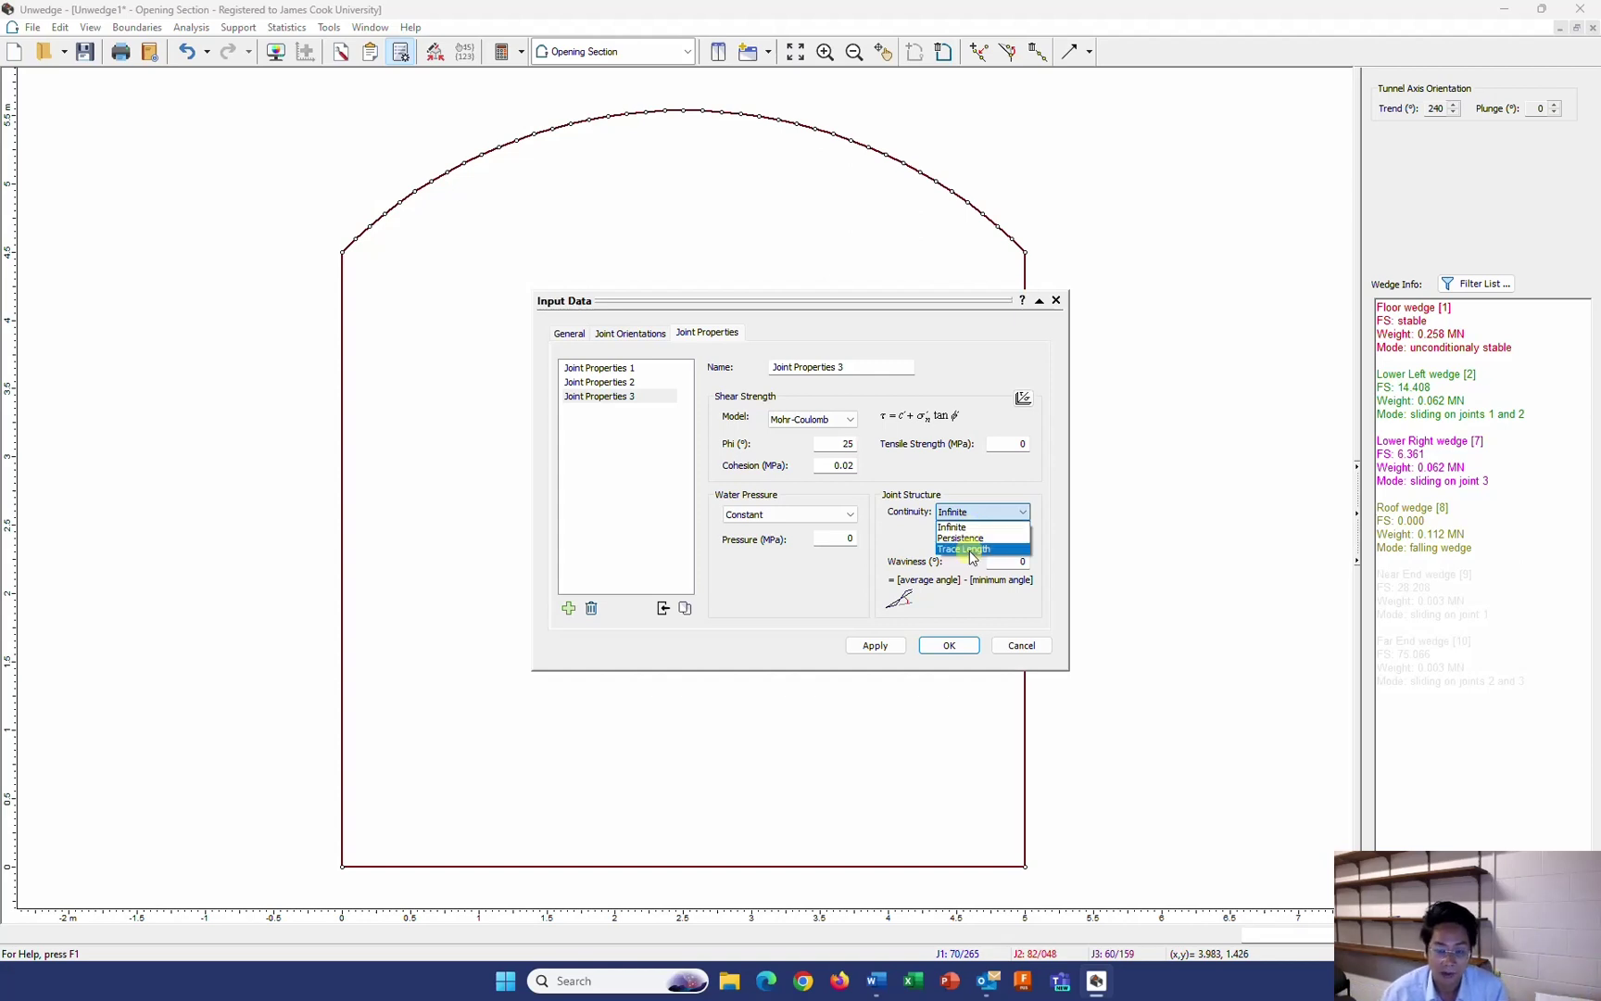
pyautogui.click(970, 550)
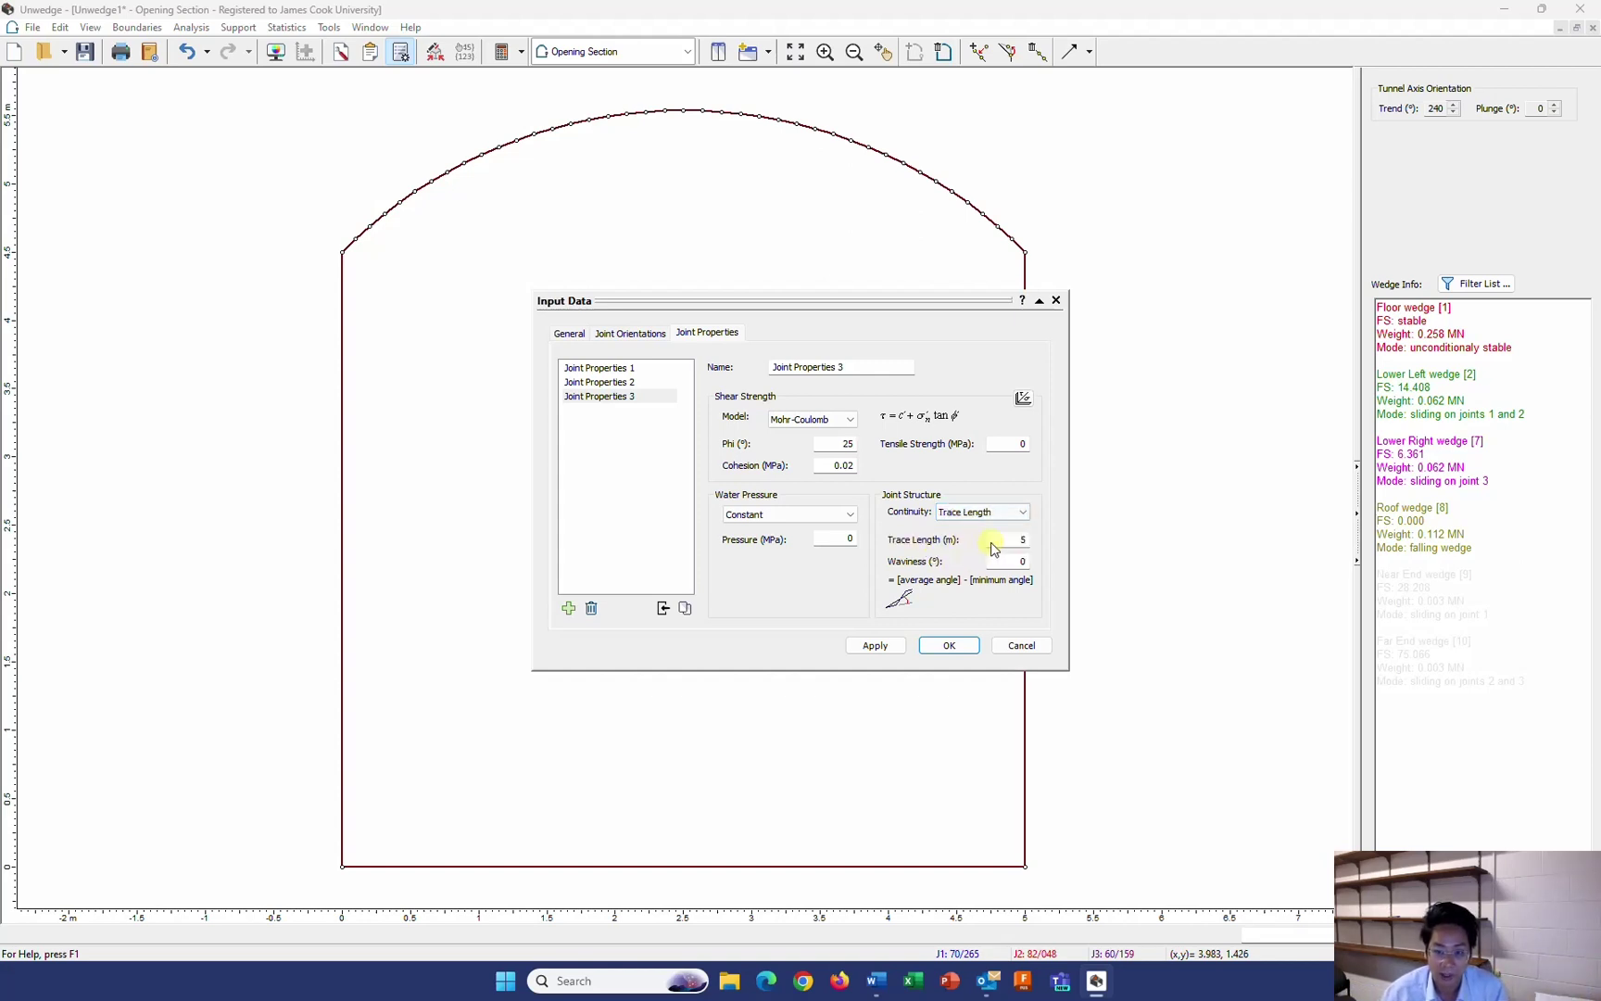
pyautogui.click(1010, 509)
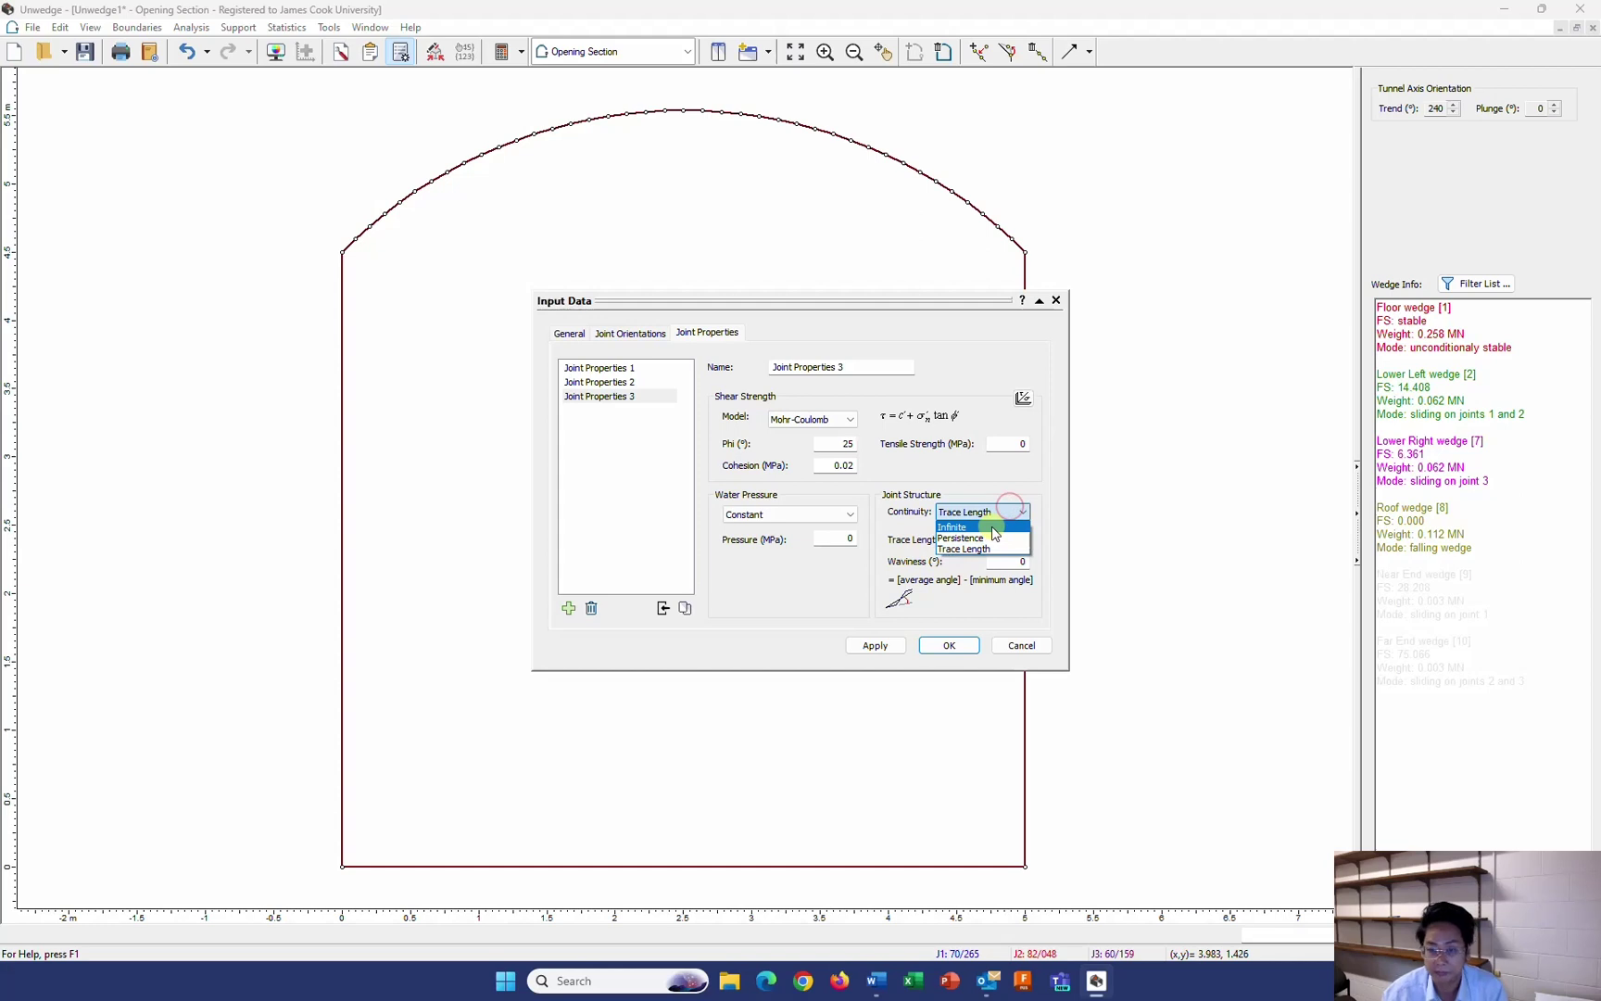
pyautogui.click(992, 527)
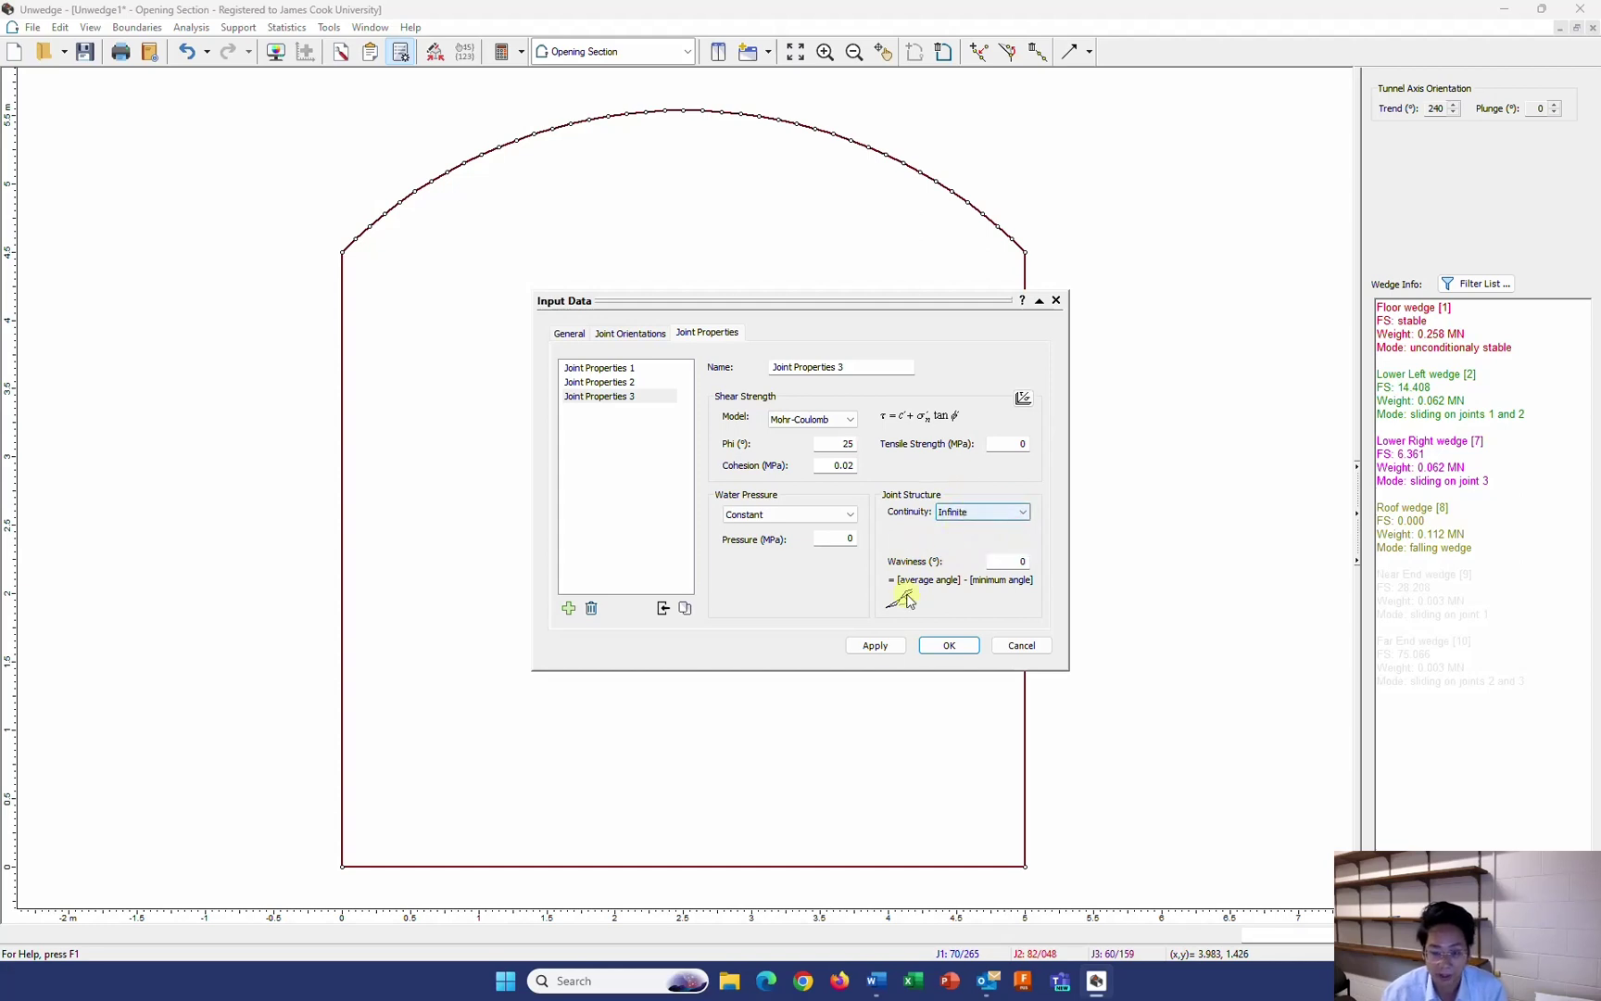
pyautogui.click(880, 651)
pyautogui.click(878, 649)
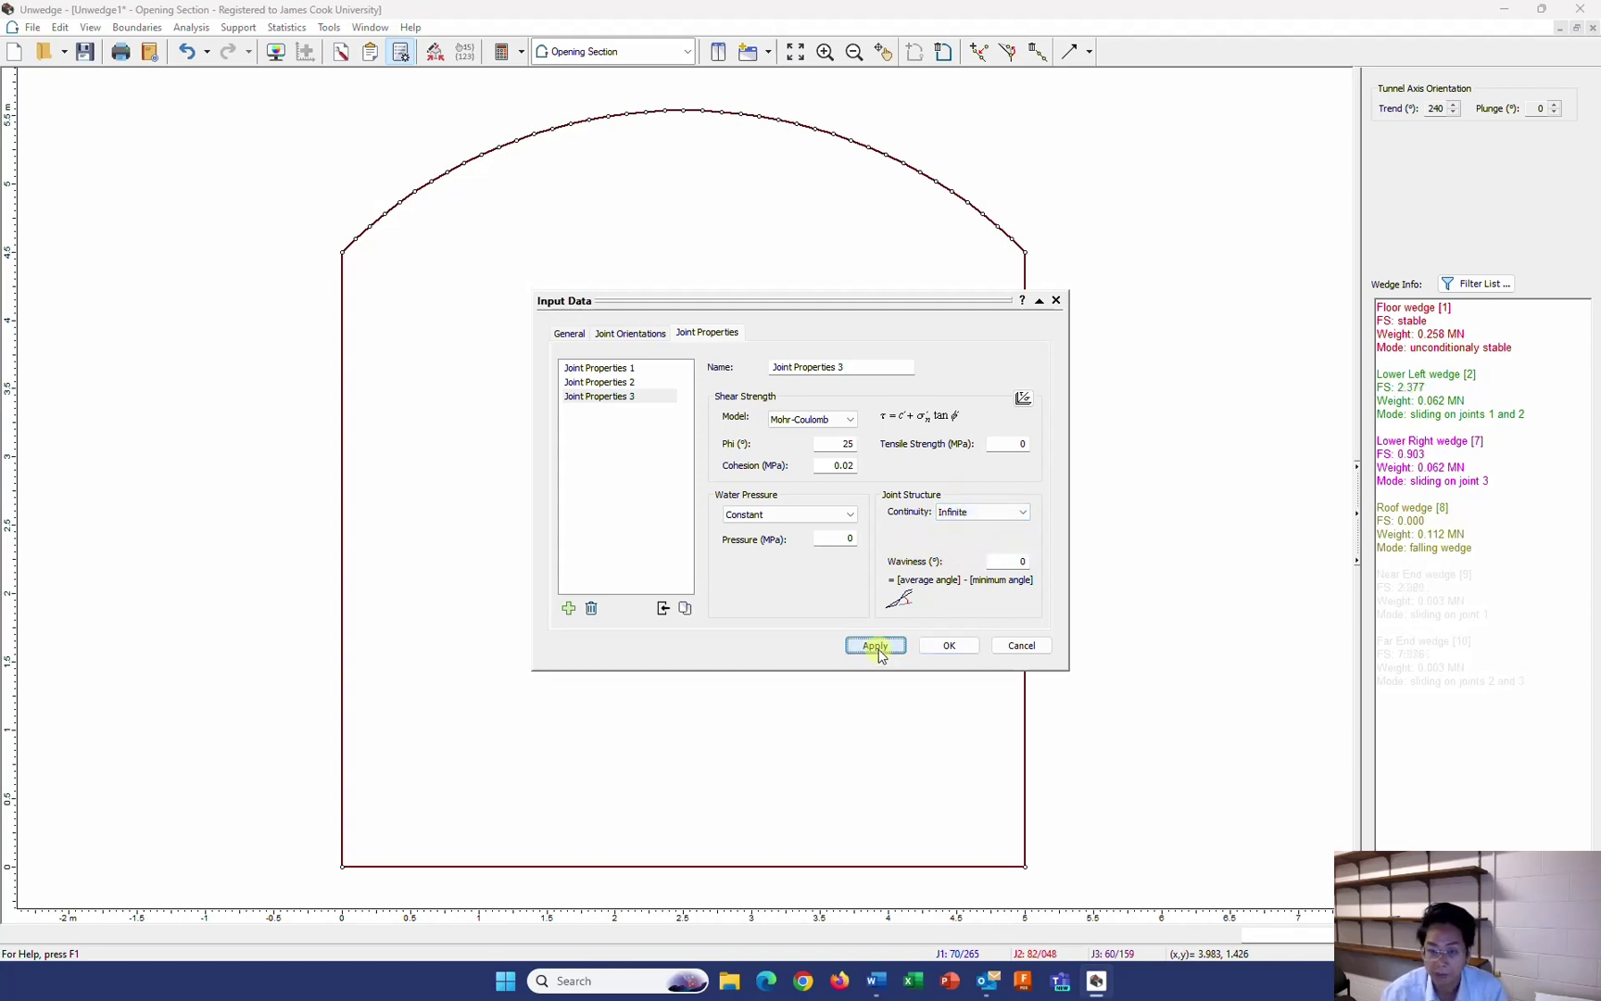
# Assign Joint Properties 2 to joint 2 and Joint Properties 3 to joint 3, apply, and close Input Data
pyautogui.click(630, 334)
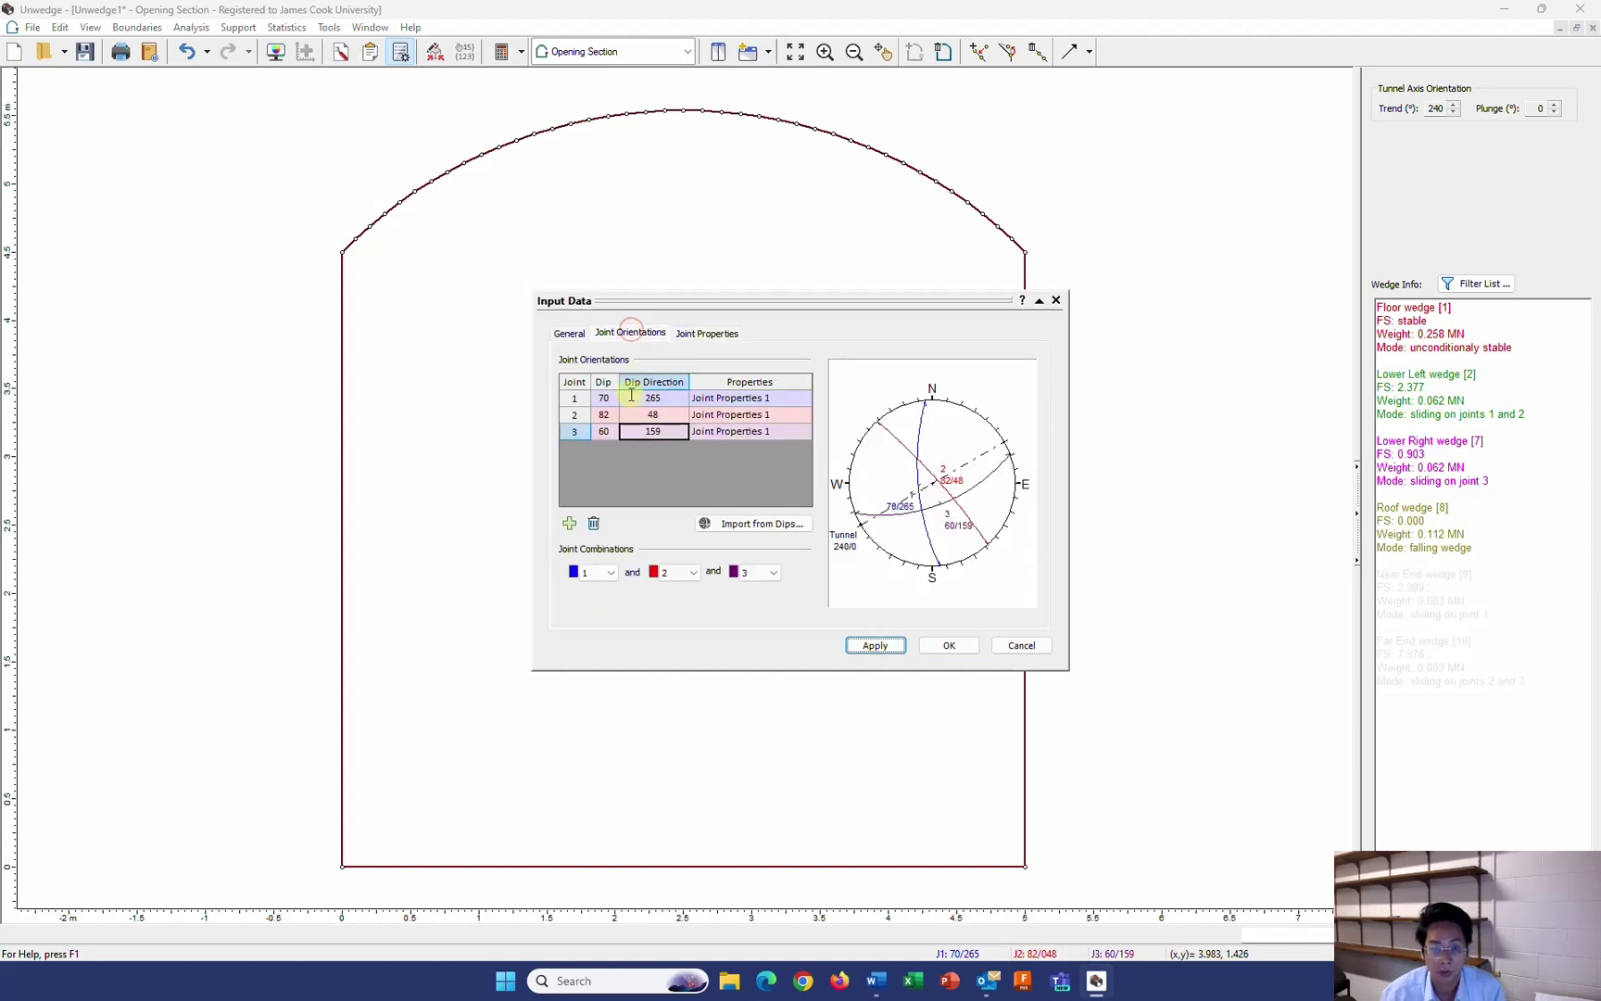
pyautogui.click(746, 415)
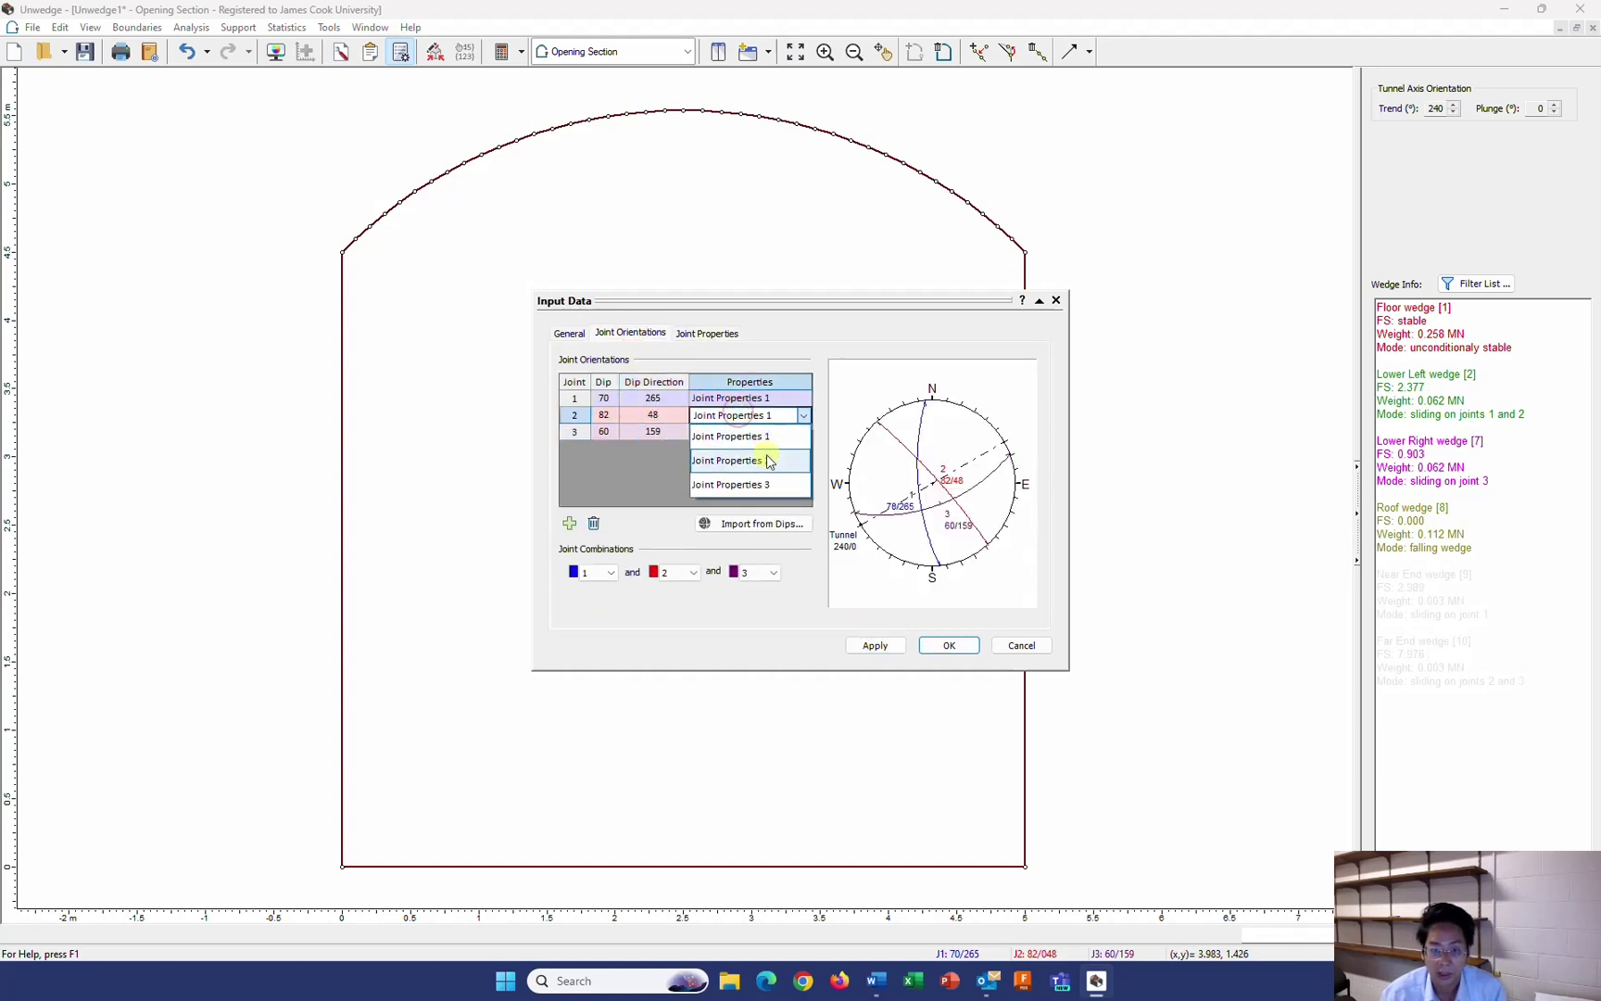
pyautogui.click(759, 459)
pyautogui.click(751, 432)
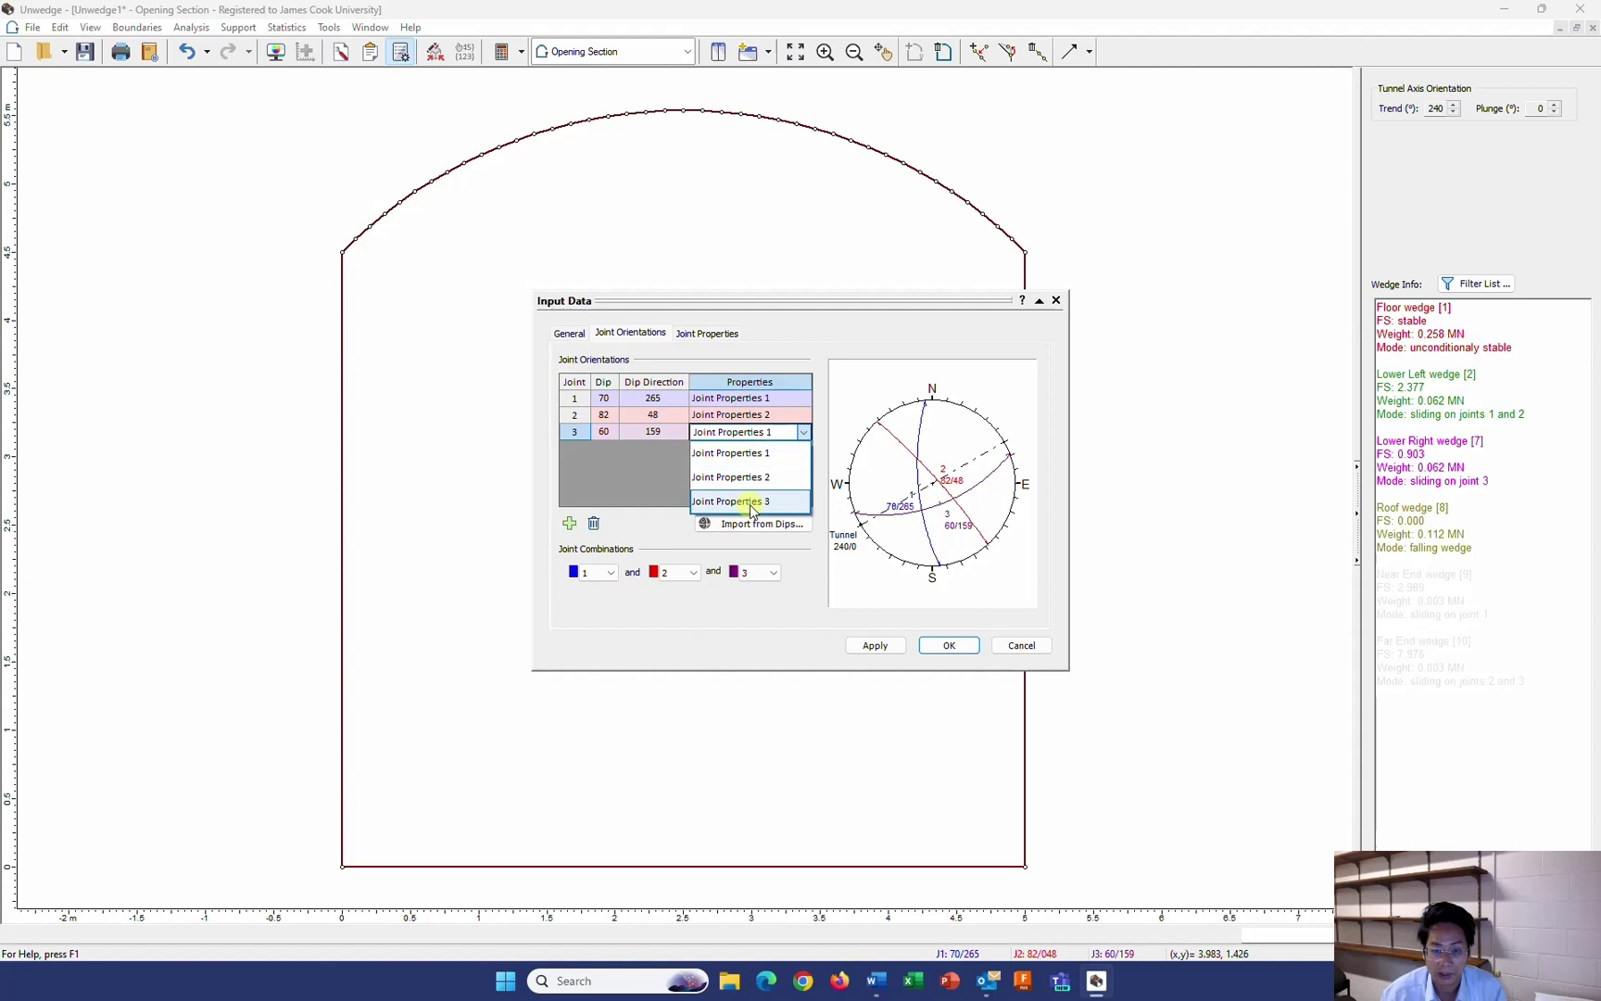
pyautogui.click(748, 502)
pyautogui.click(882, 648)
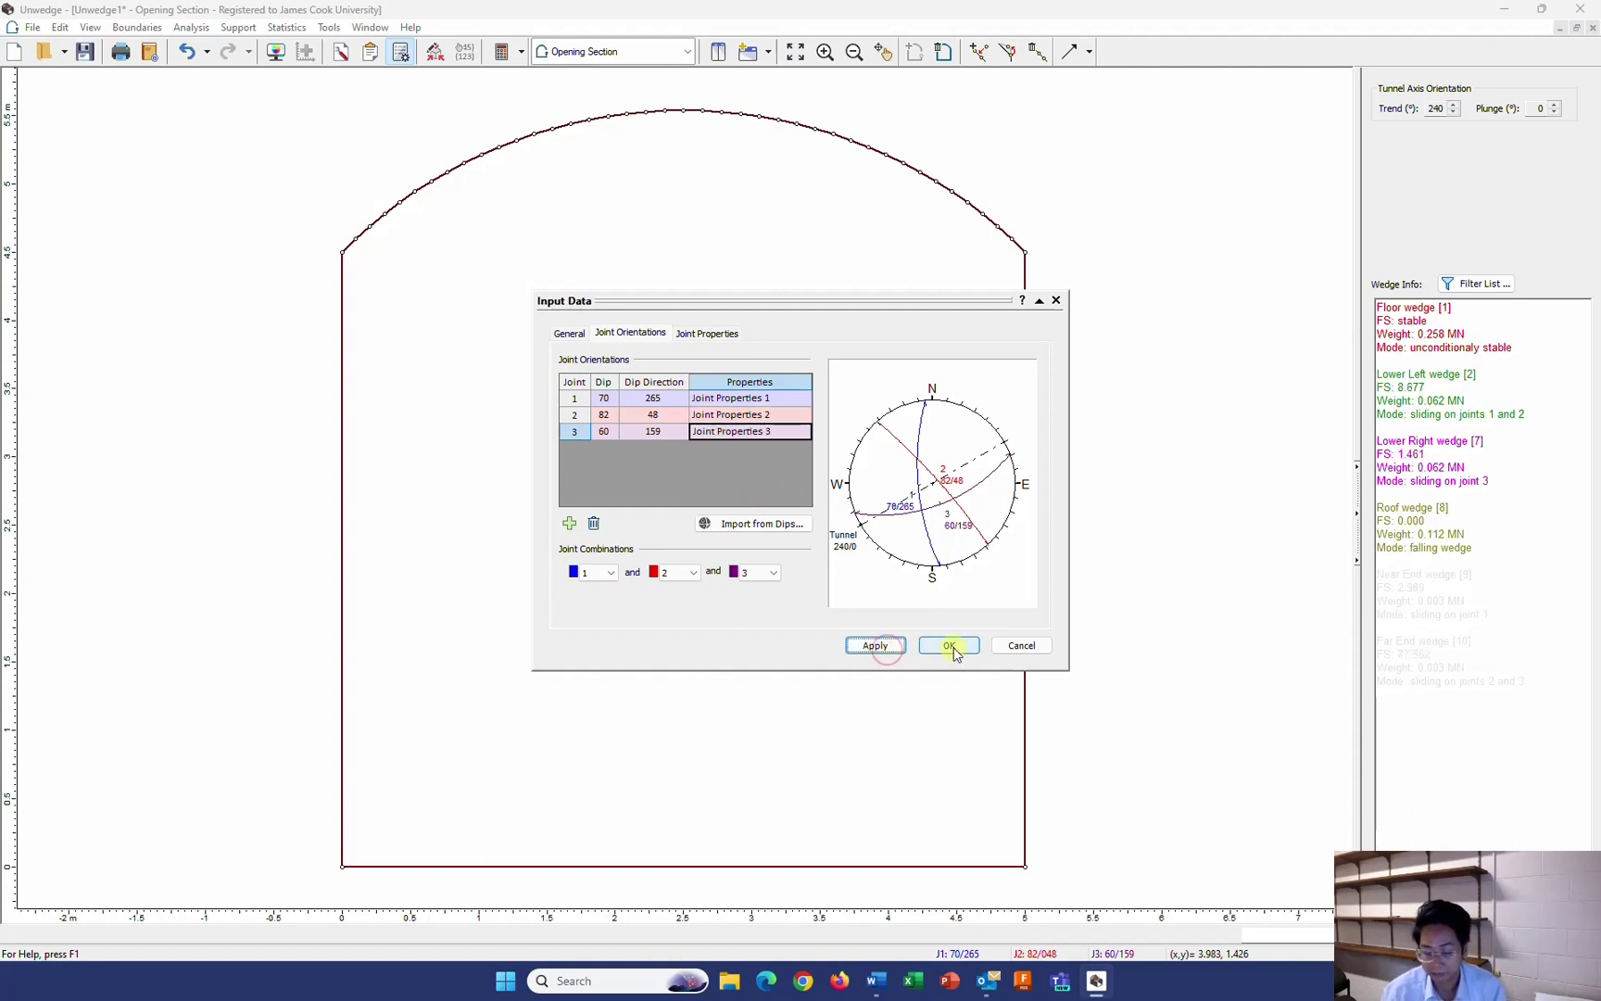
pyautogui.click(950, 646)
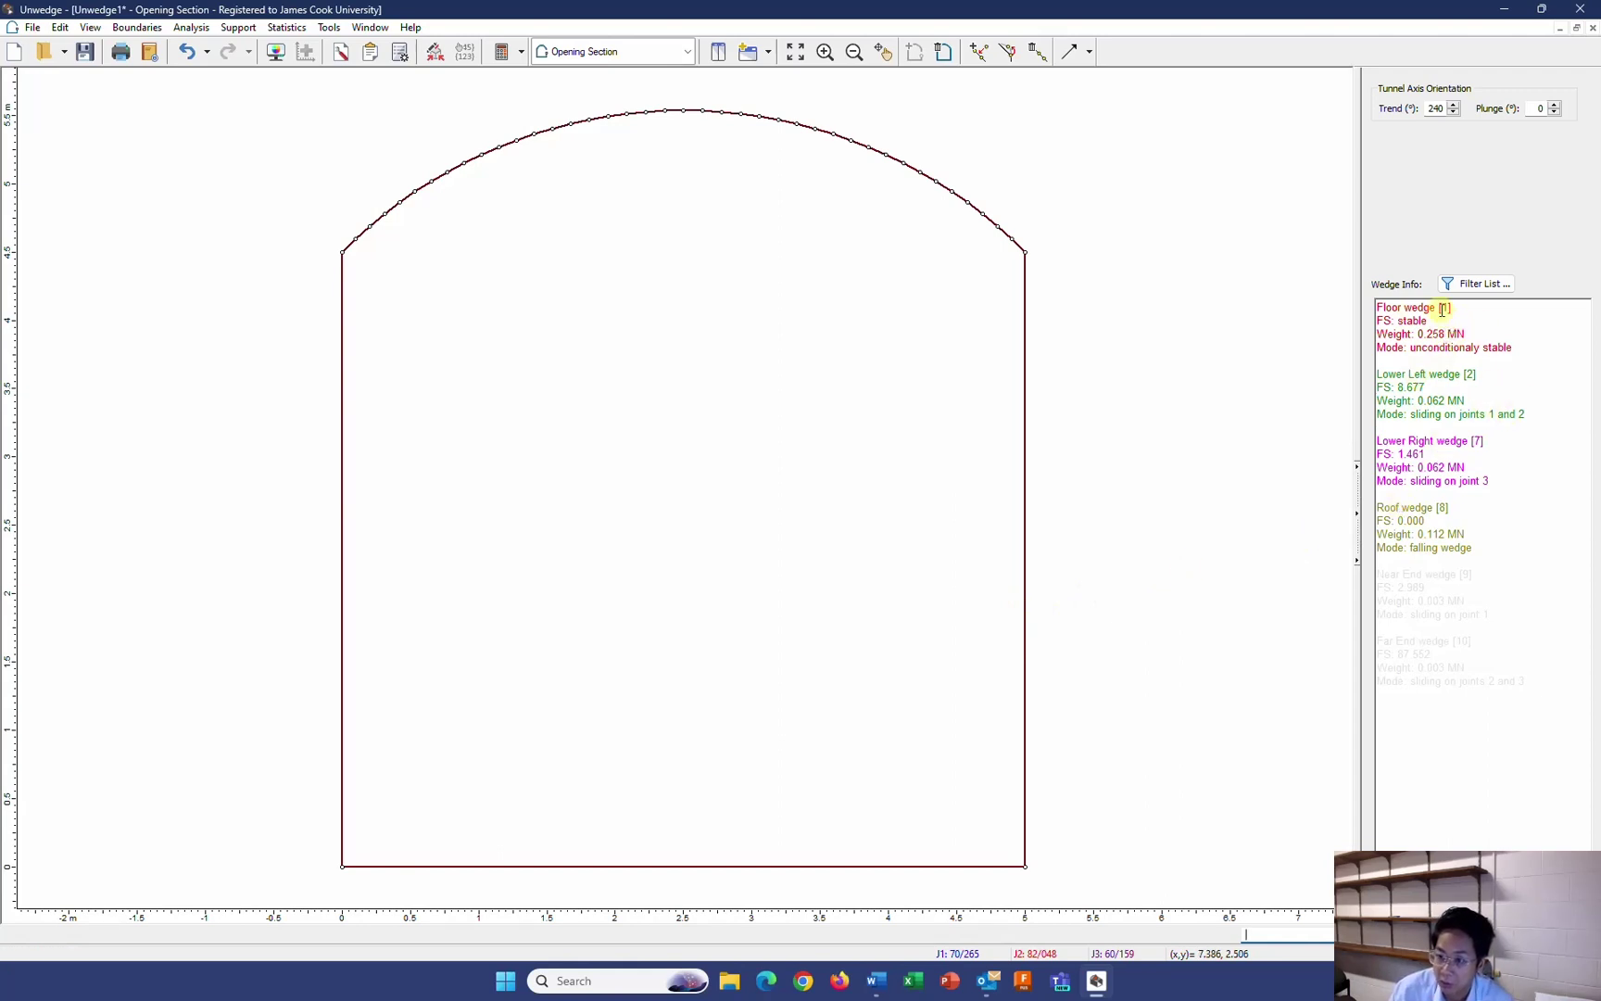
pyautogui.moveTo(1377, 306); pyautogui.dragTo(1482, 543)
pyautogui.click(1482, 543)
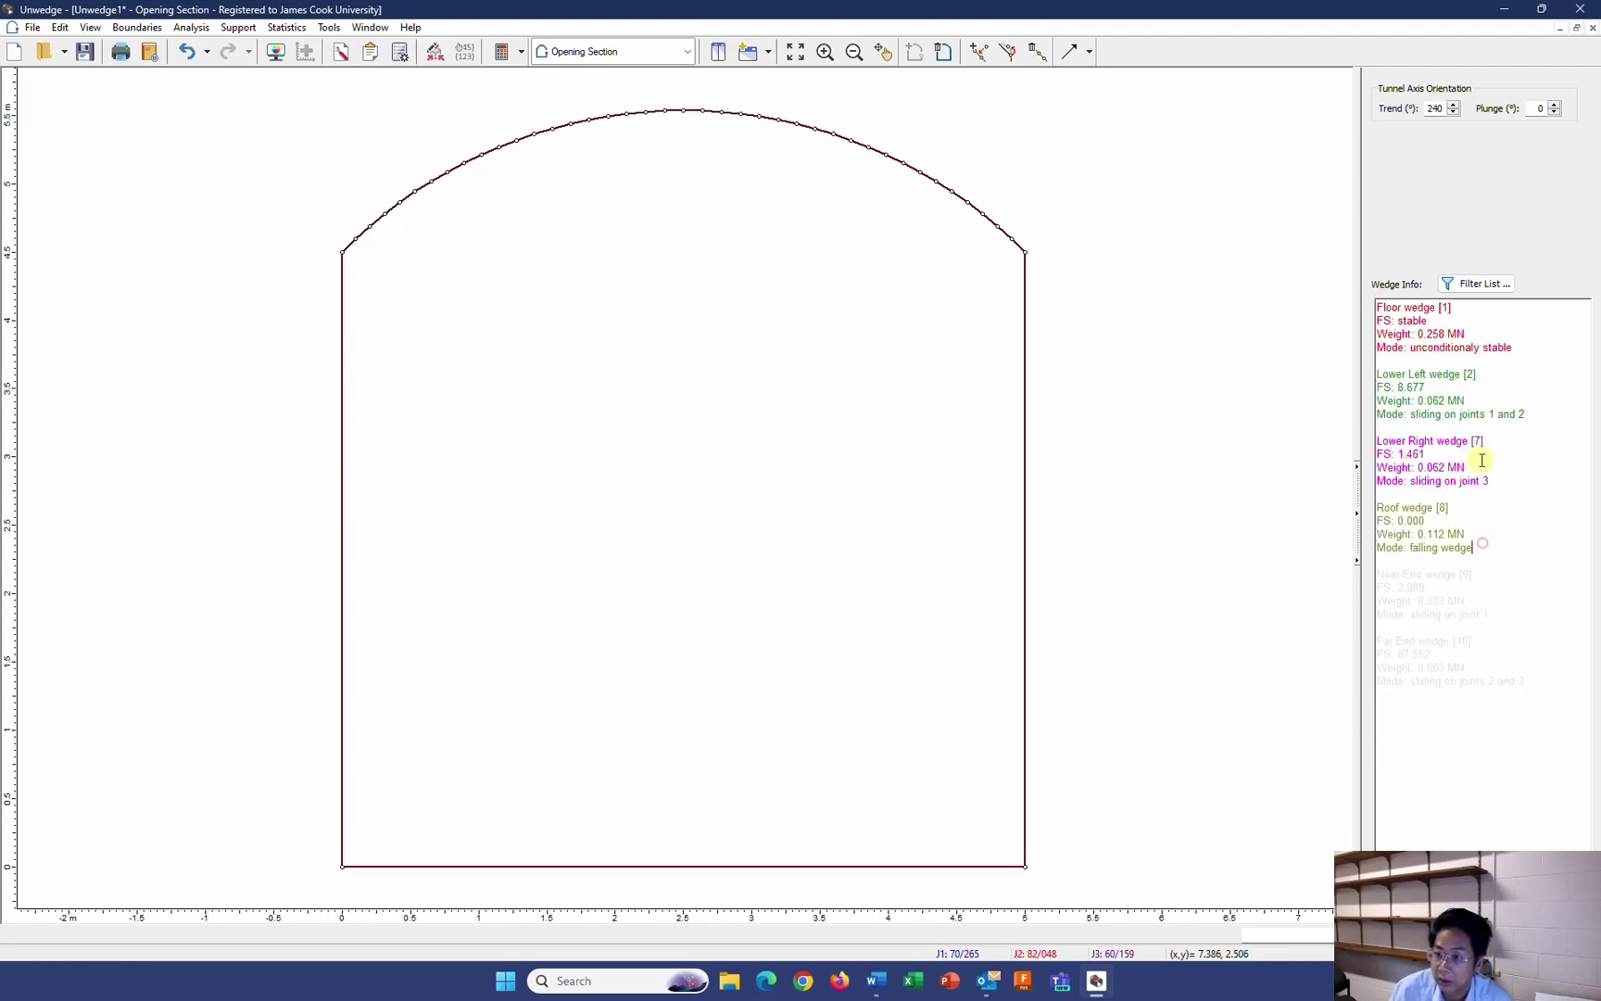
pyautogui.moveTo(1384, 307); pyautogui.dragTo(1432, 306)
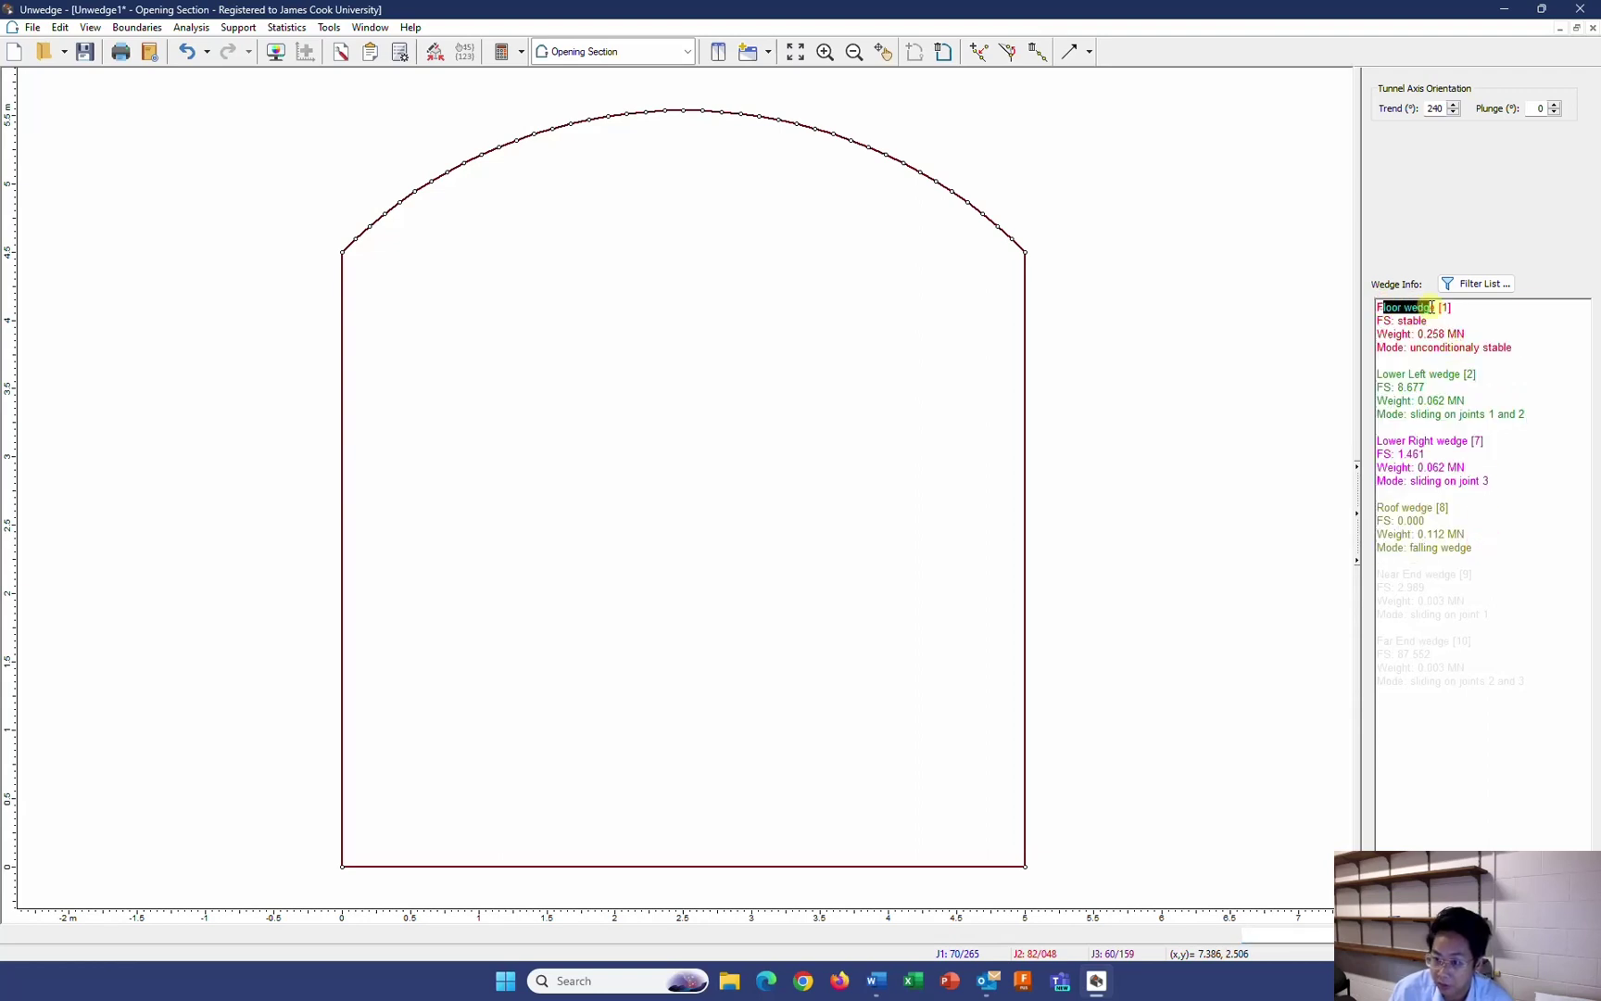
pyautogui.click(1460, 307)
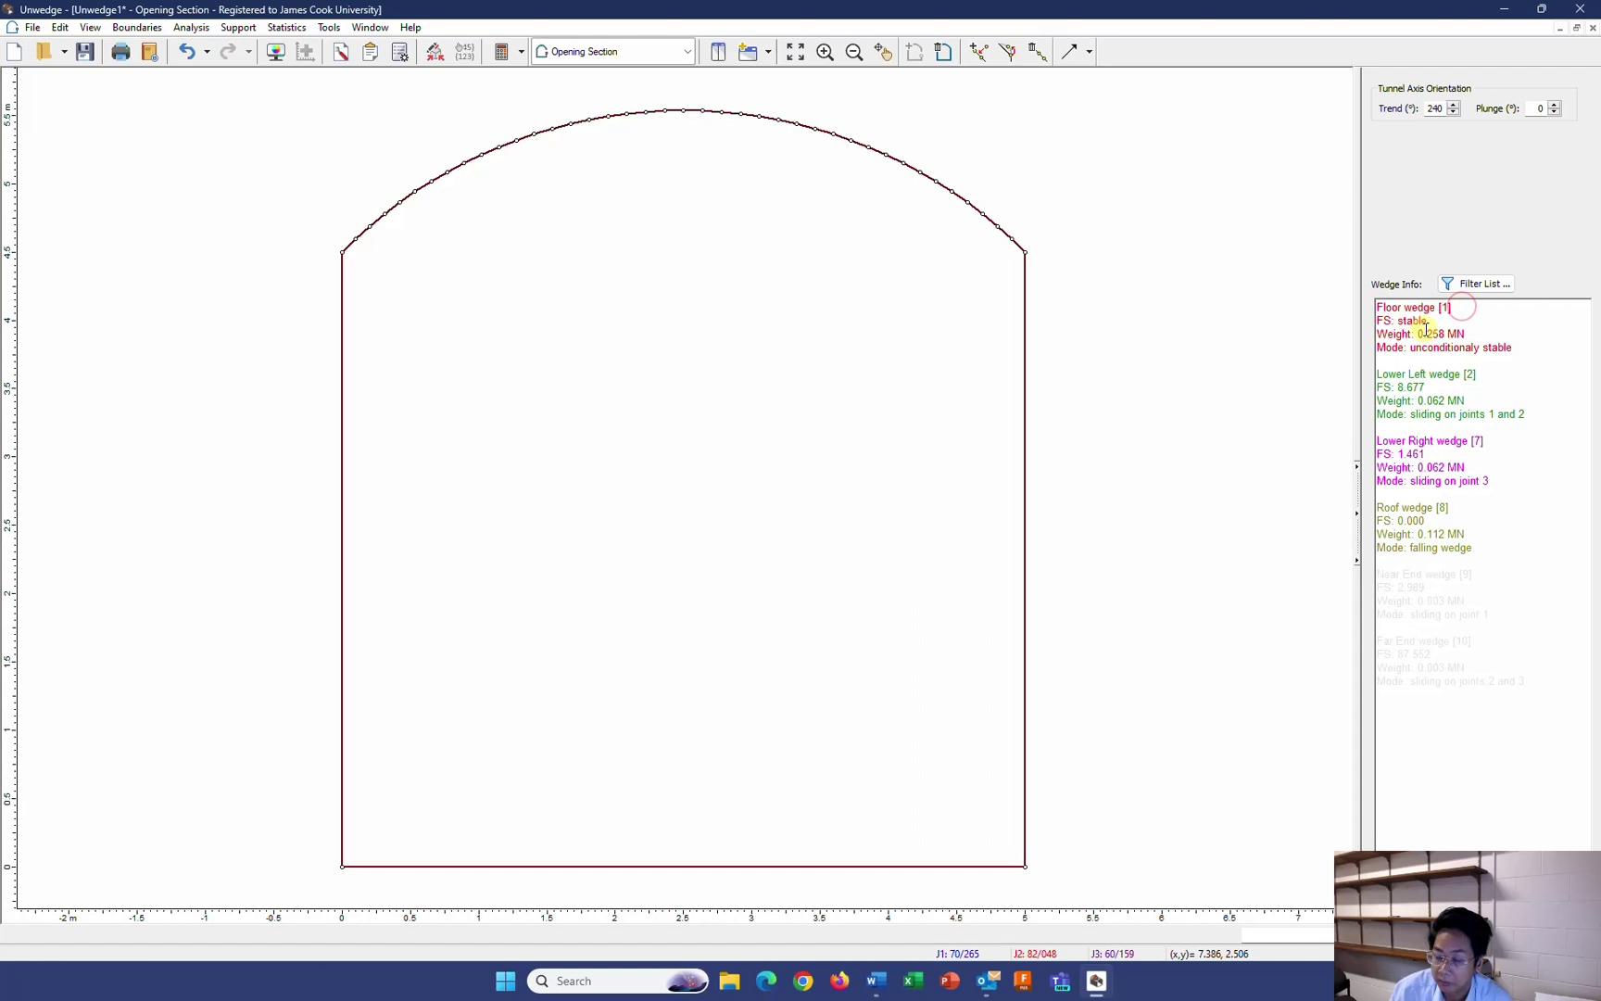
pyautogui.moveTo(1429, 387); pyautogui.dragTo(1363, 386)
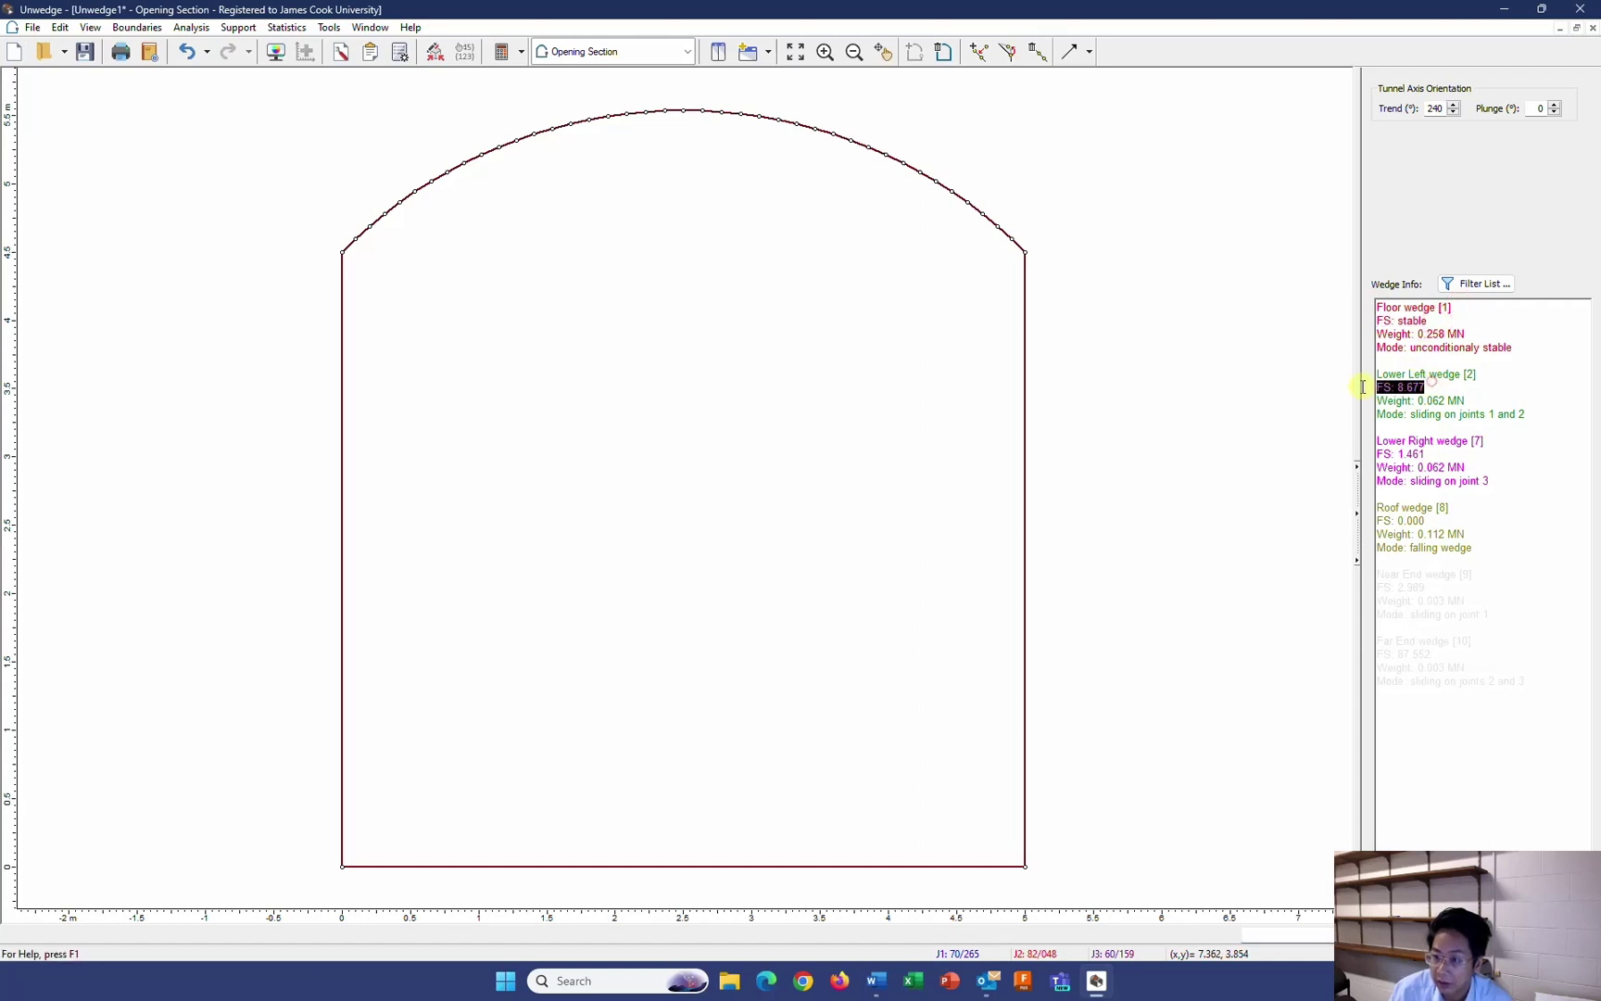
pyautogui.moveTo(1476, 333); pyautogui.dragTo(1363, 335)
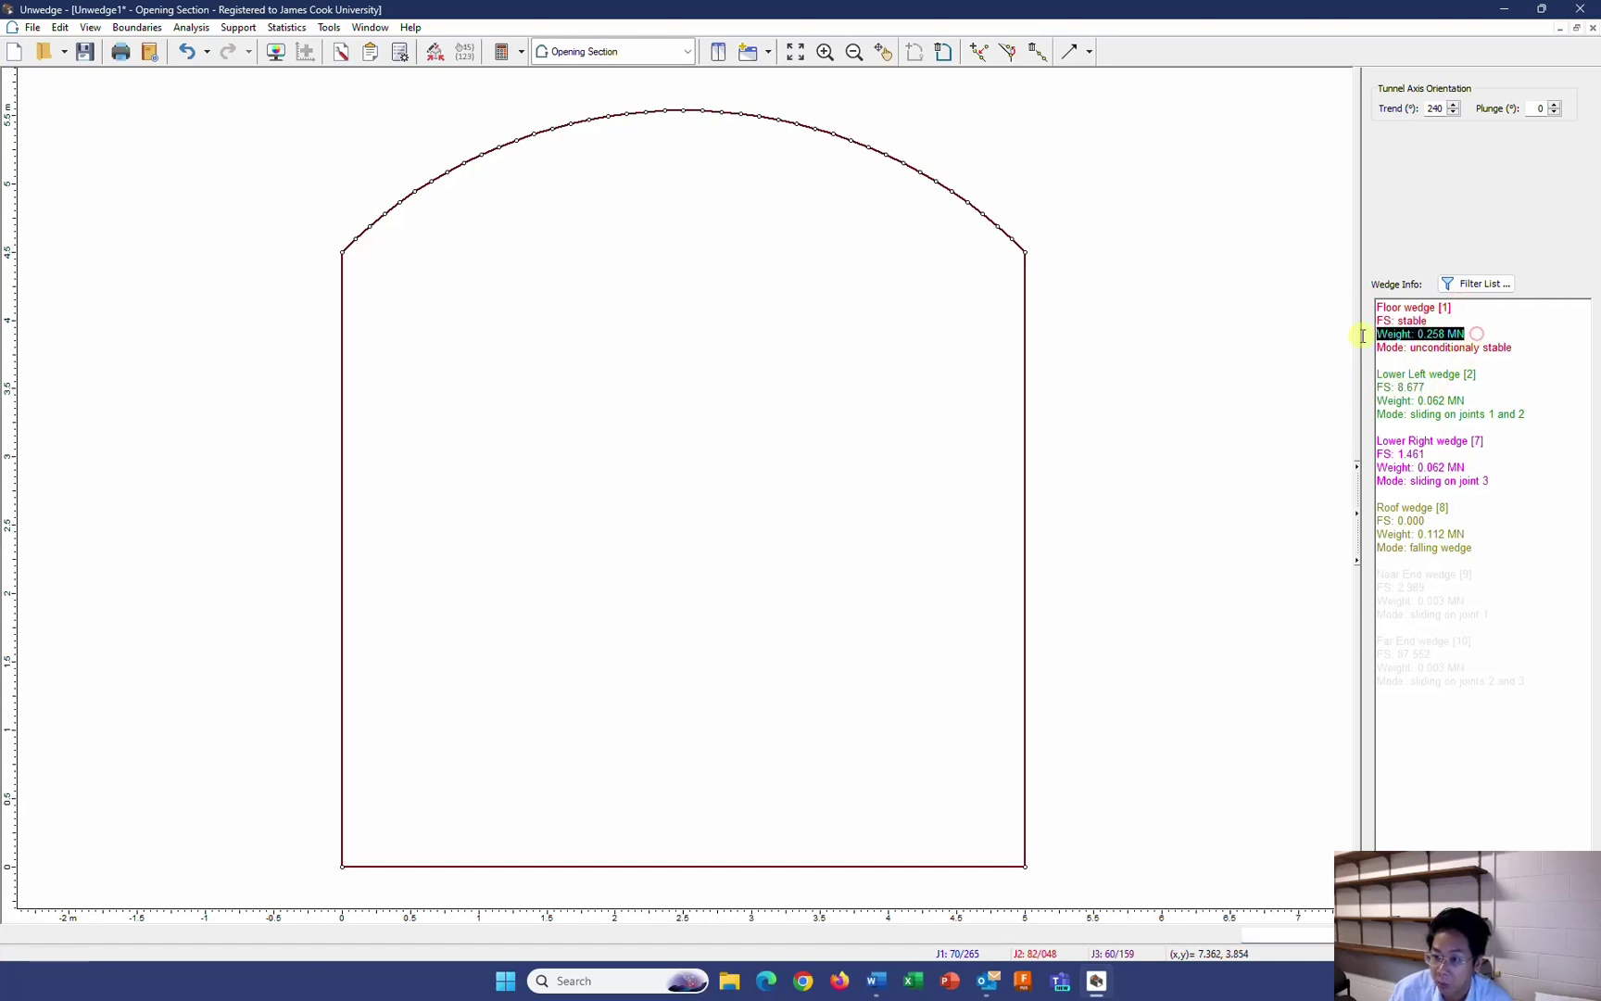
pyautogui.click(1466, 347)
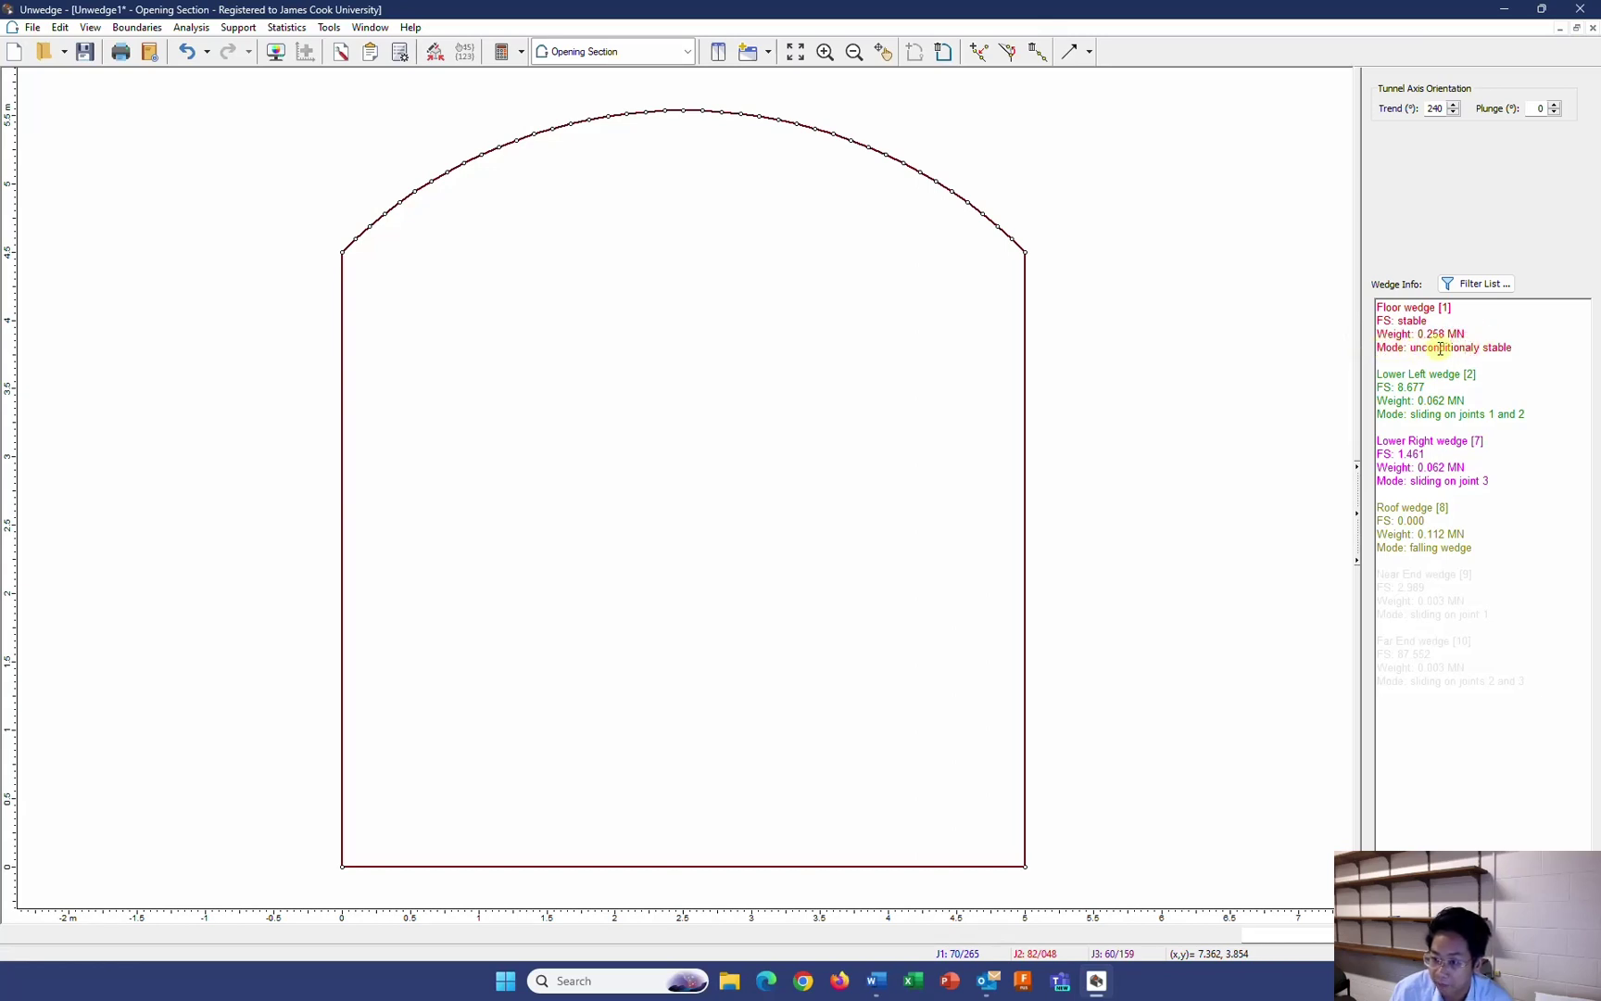
pyautogui.click(1464, 285)
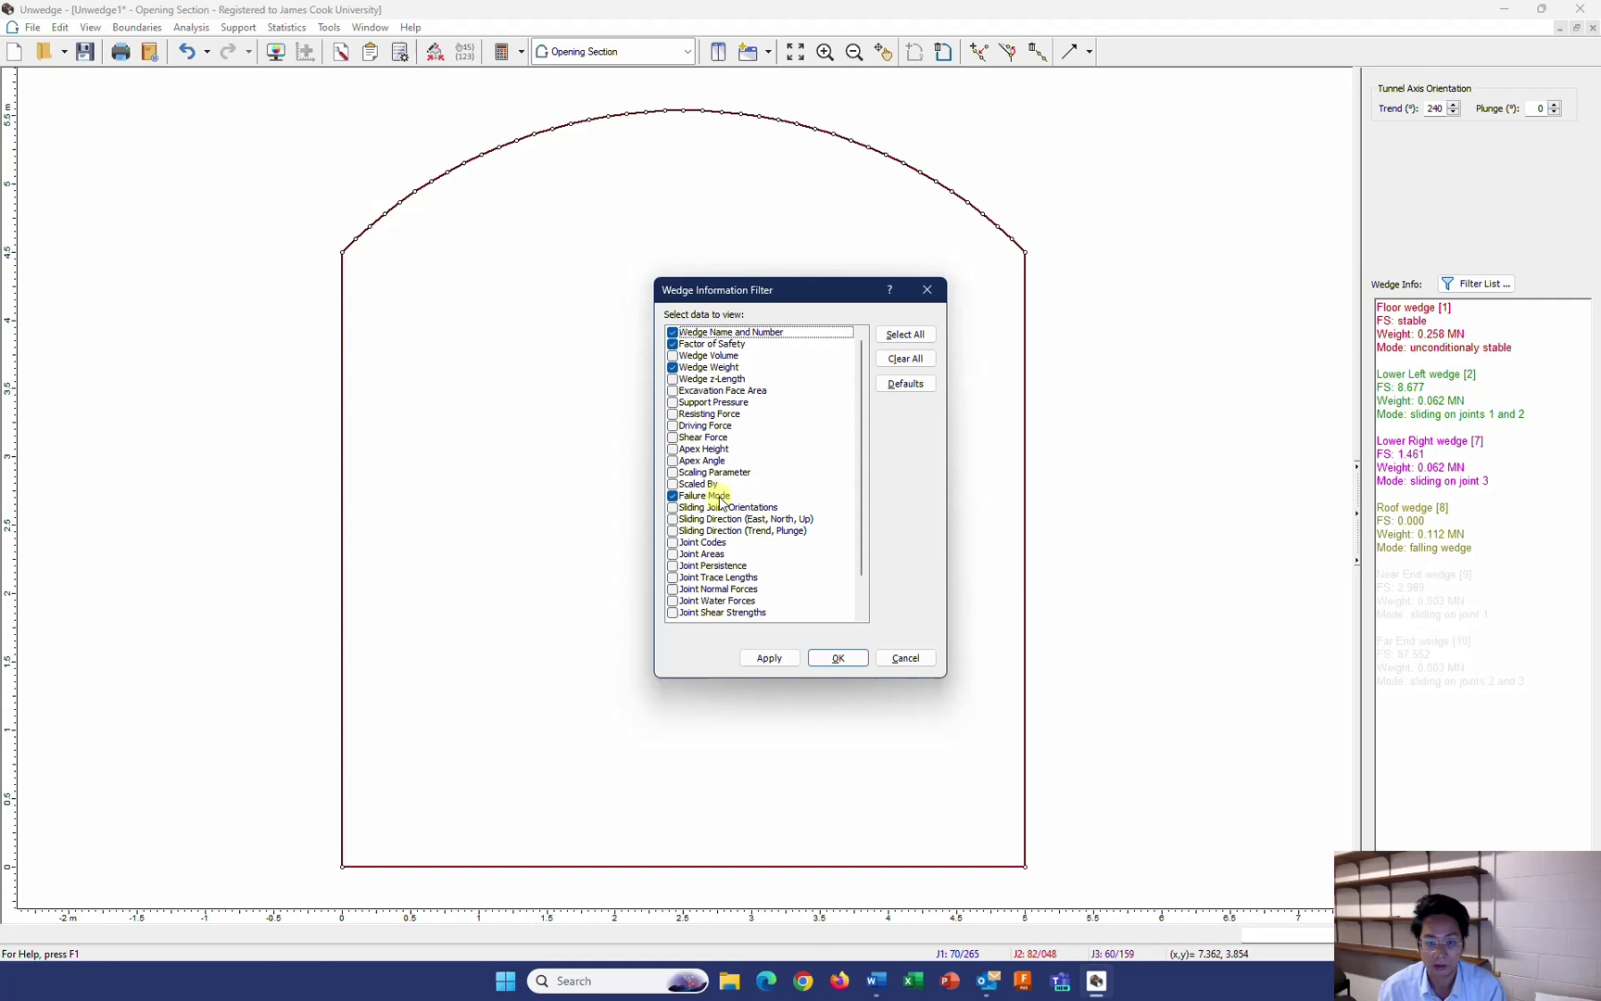
pyautogui.click(769, 658)
pyautogui.click(837, 658)
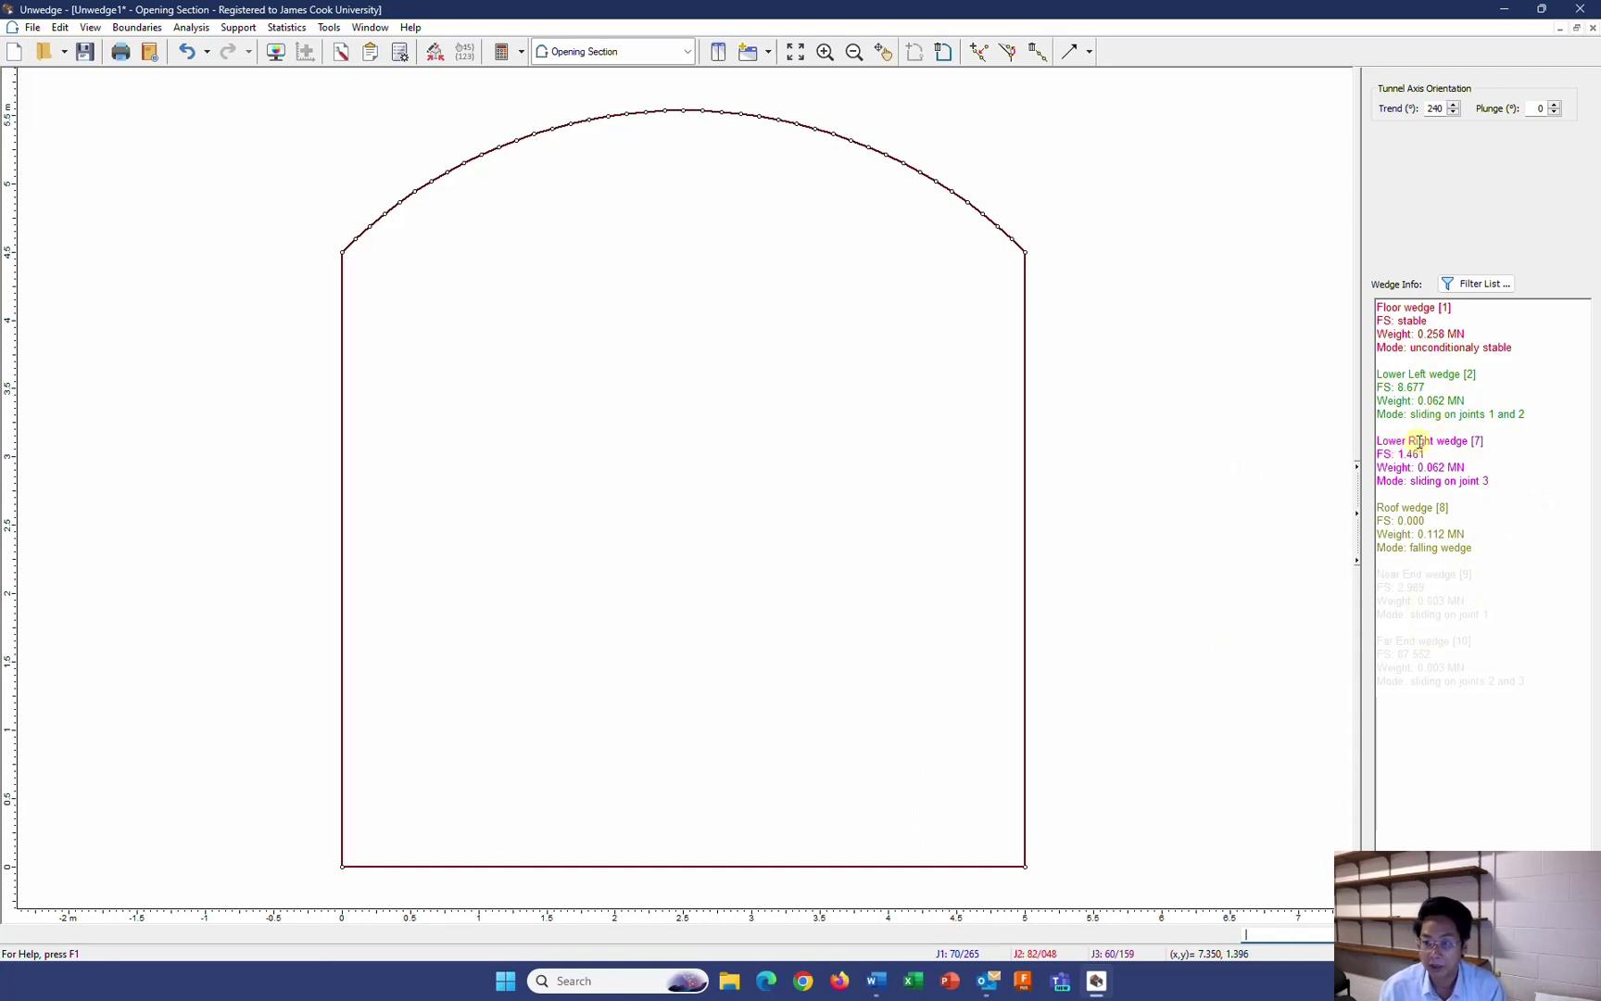
# Switch to the 3D Wedge View and slide the roof, lower-left and all wedges out and back
pyautogui.click(91, 28)
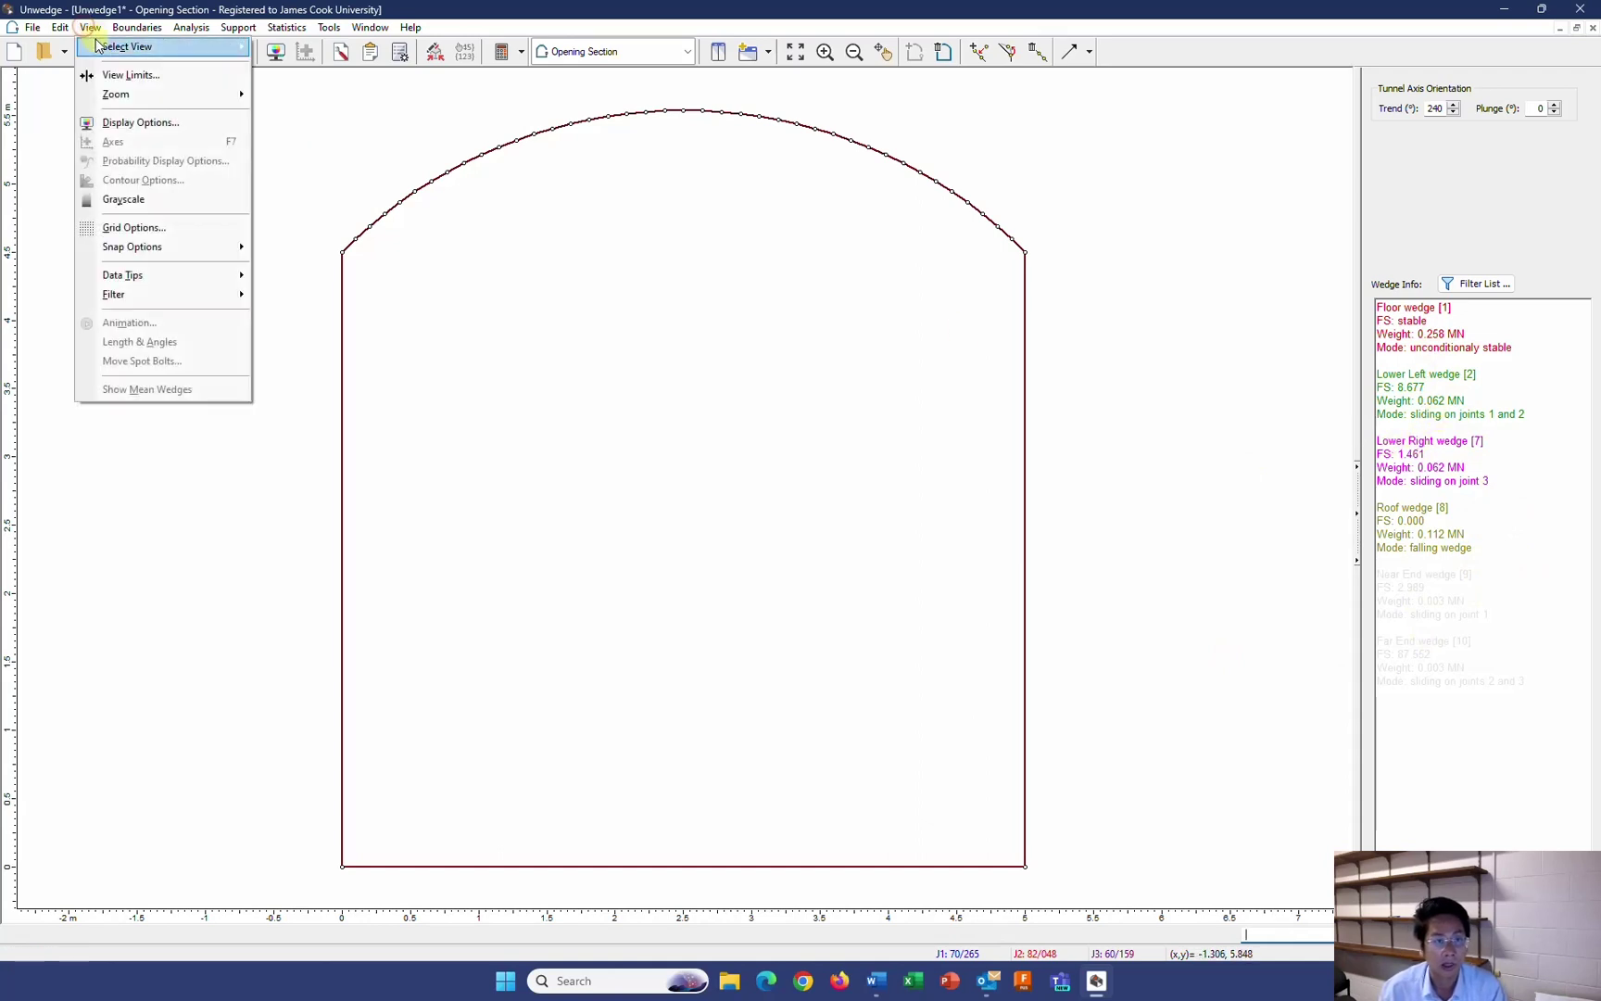
pyautogui.click(97, 47)
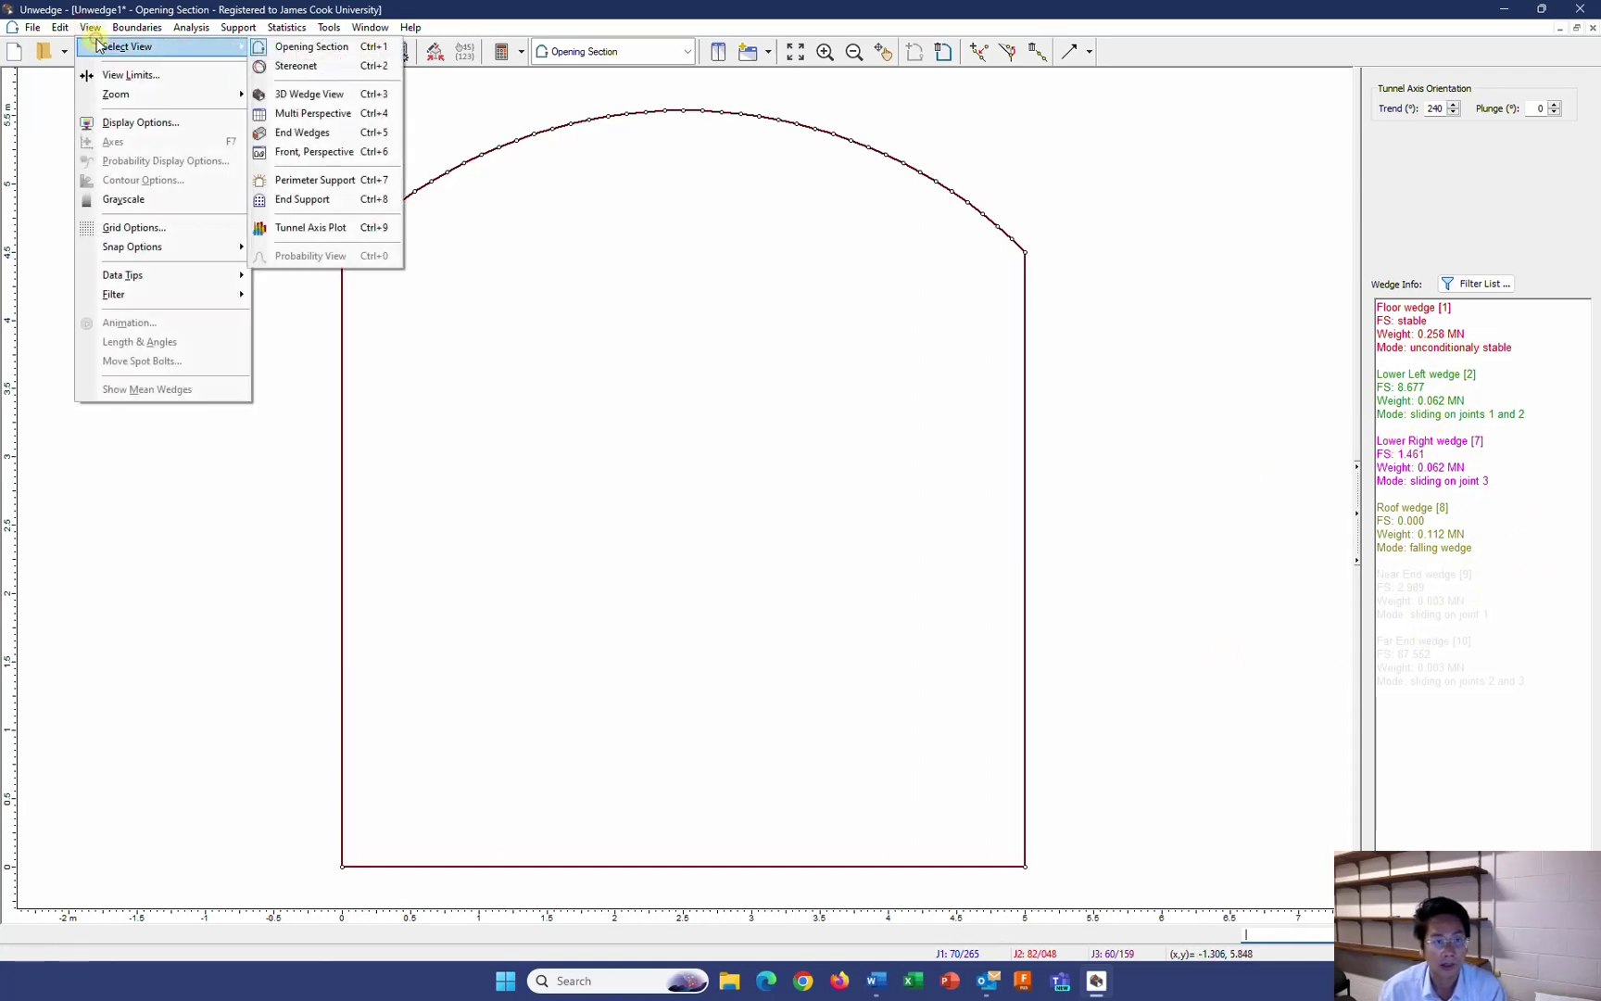
pyautogui.click(304, 95)
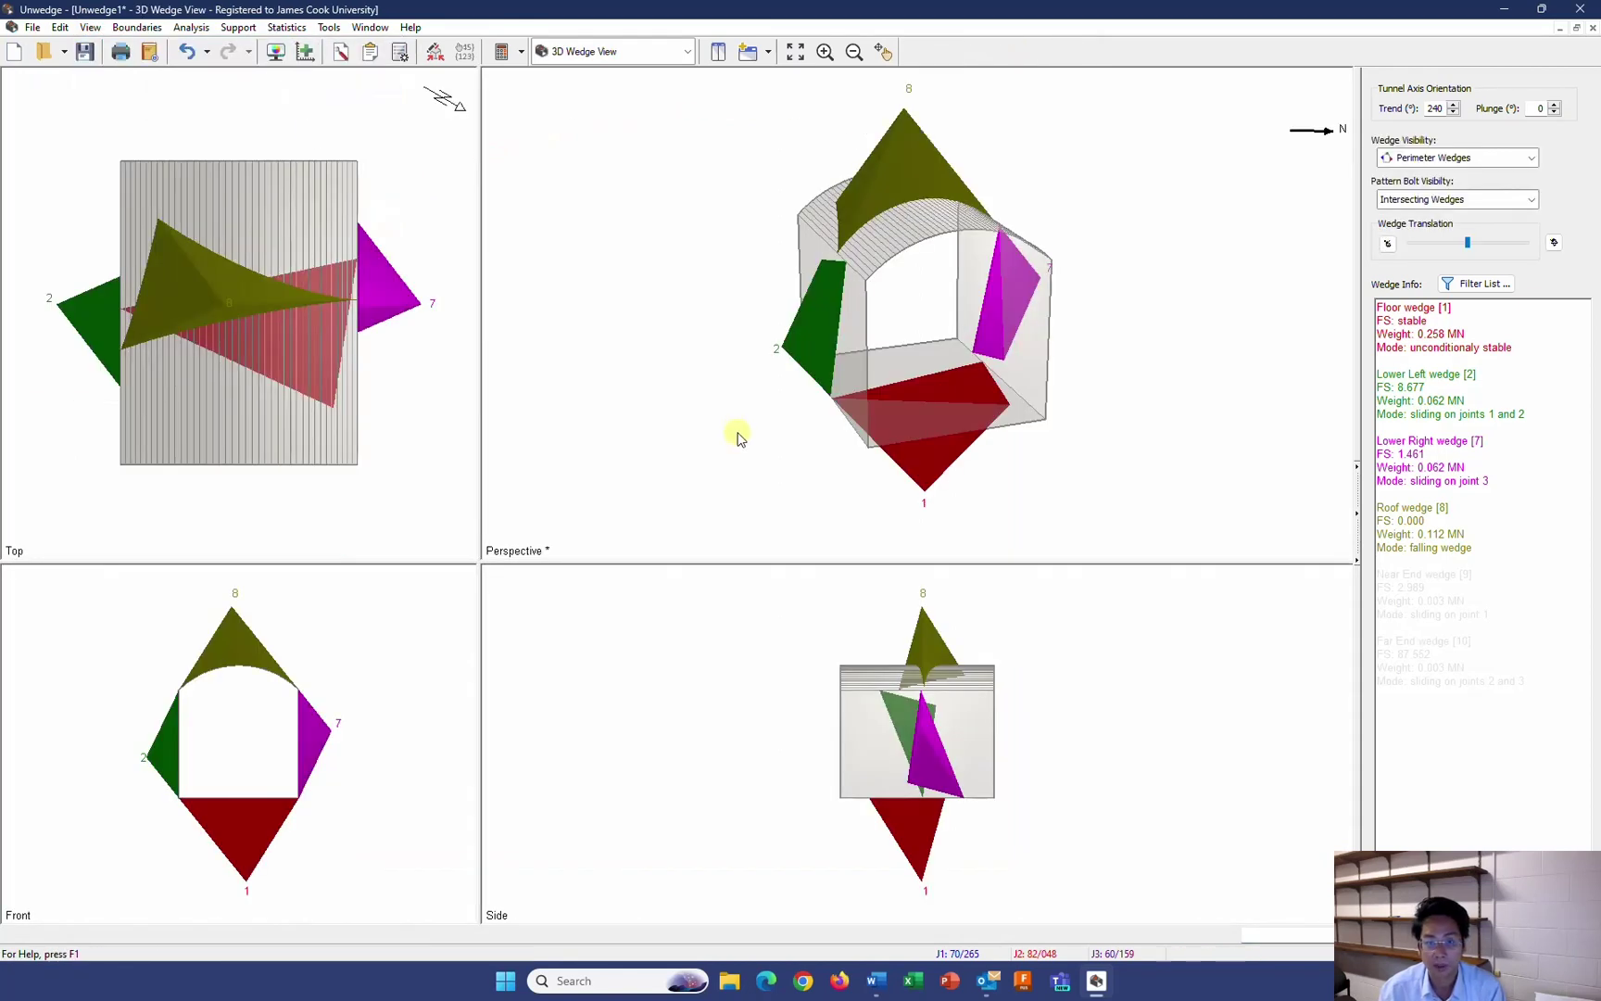
pyautogui.moveTo(897, 158); pyautogui.dragTo(904, 110)
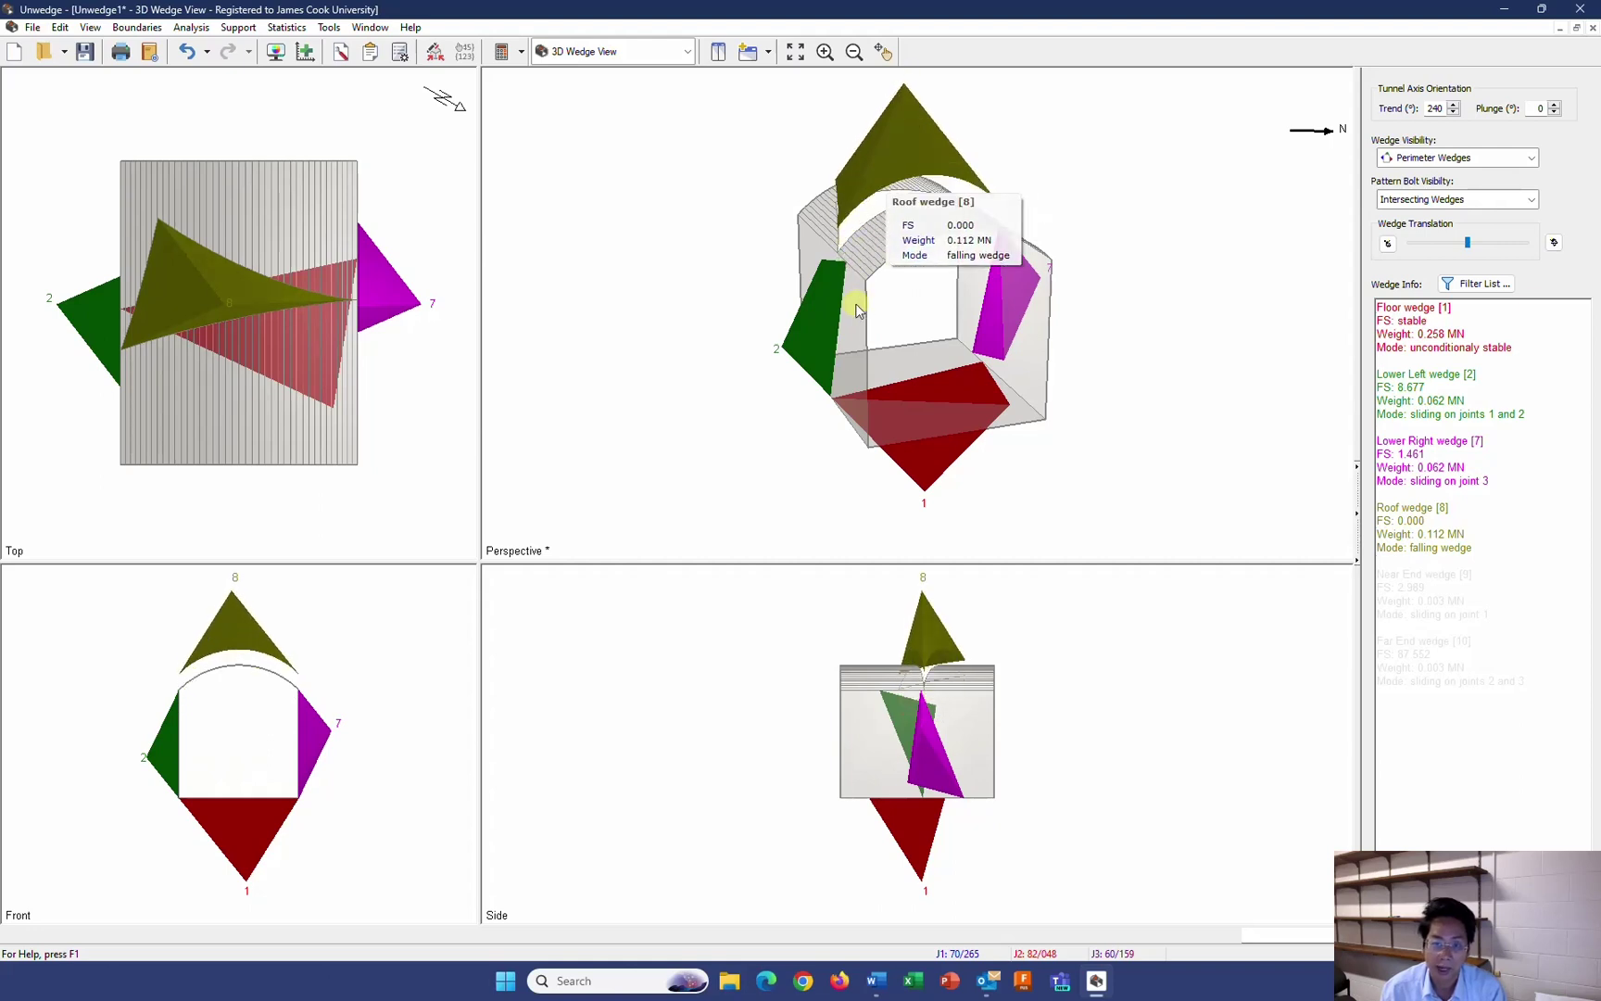
pyautogui.moveTo(836, 311)
pyautogui.mouseDown()
pyautogui.moveTo(818, 312)
pyautogui.moveTo(839, 315)
pyautogui.mouseUp()
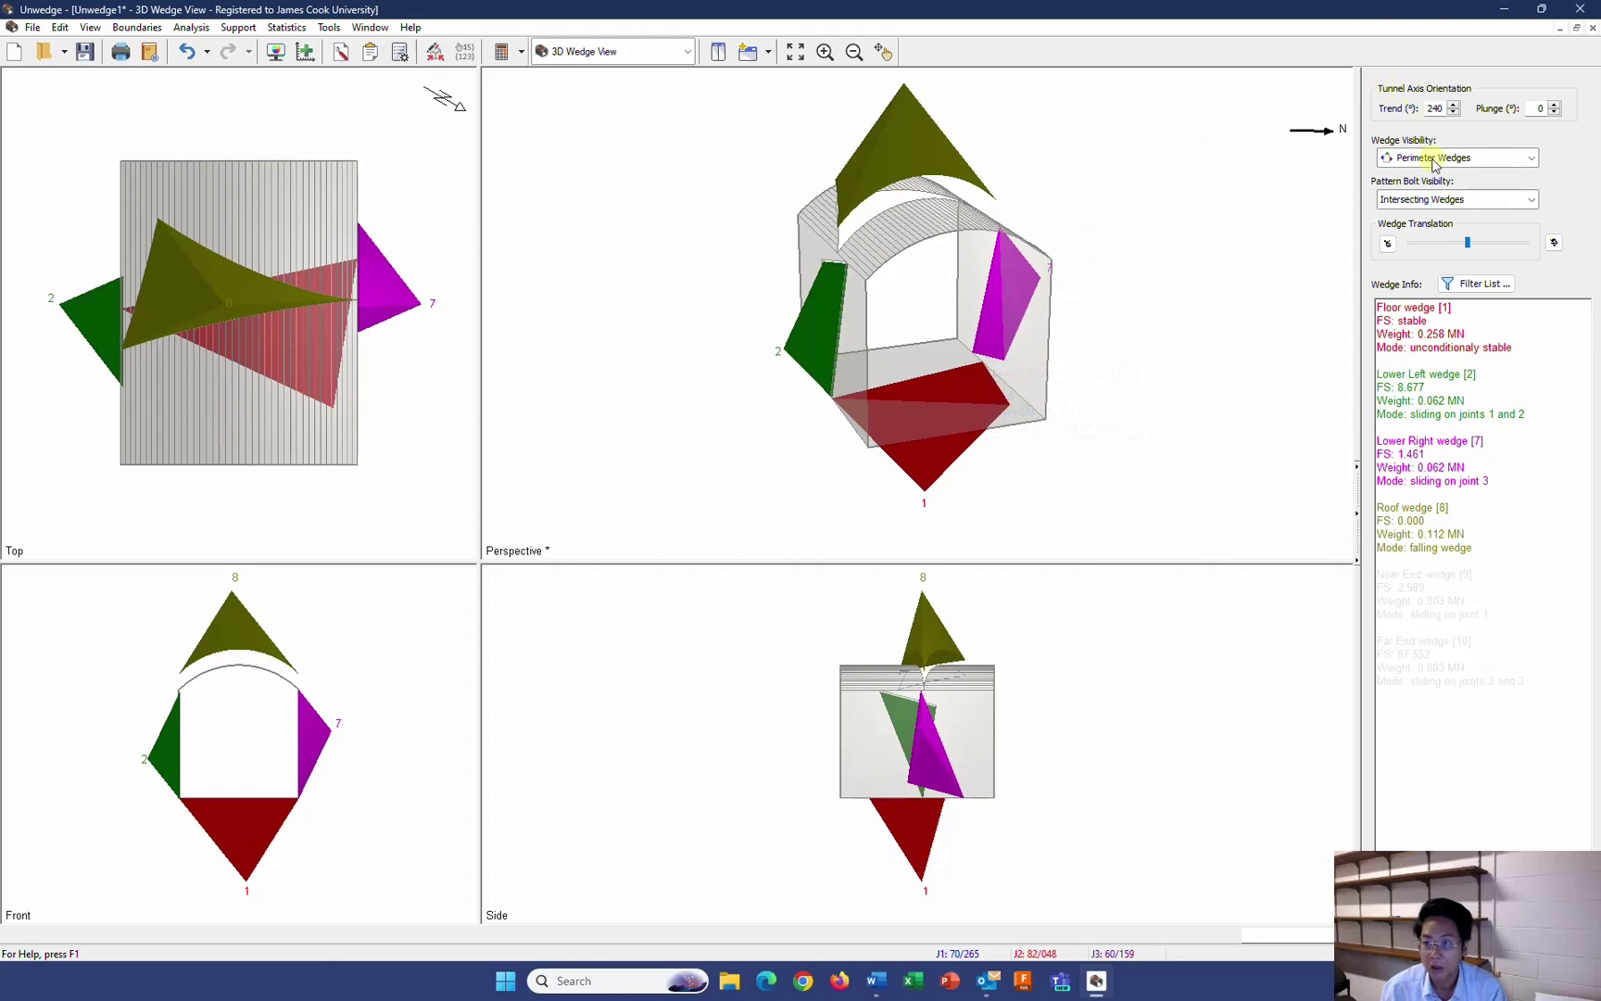
pyautogui.moveTo(1468, 244)
pyautogui.mouseDown()
pyautogui.moveTo(1494, 248)
pyautogui.moveTo(1464, 245)
pyautogui.moveTo(1474, 254)
pyautogui.mouseUp()
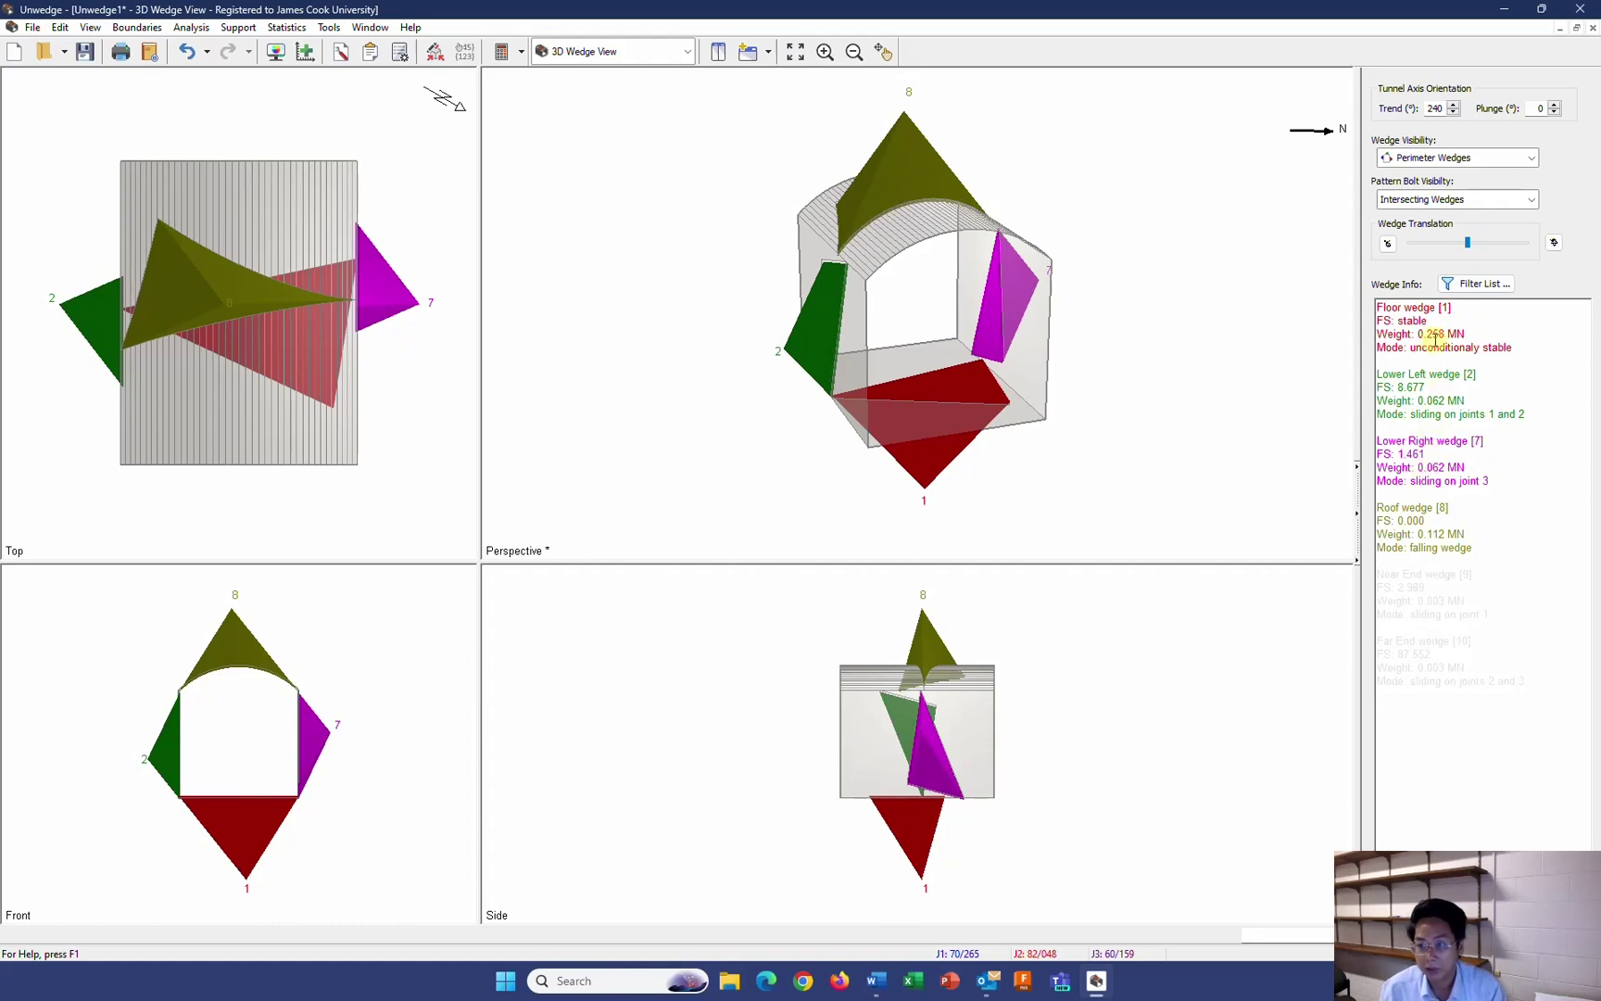
# Review the Wedge Info for the floor, lower-left and lower-right (FS 1.461) wedges
pyautogui.tripleClick(1381, 308)
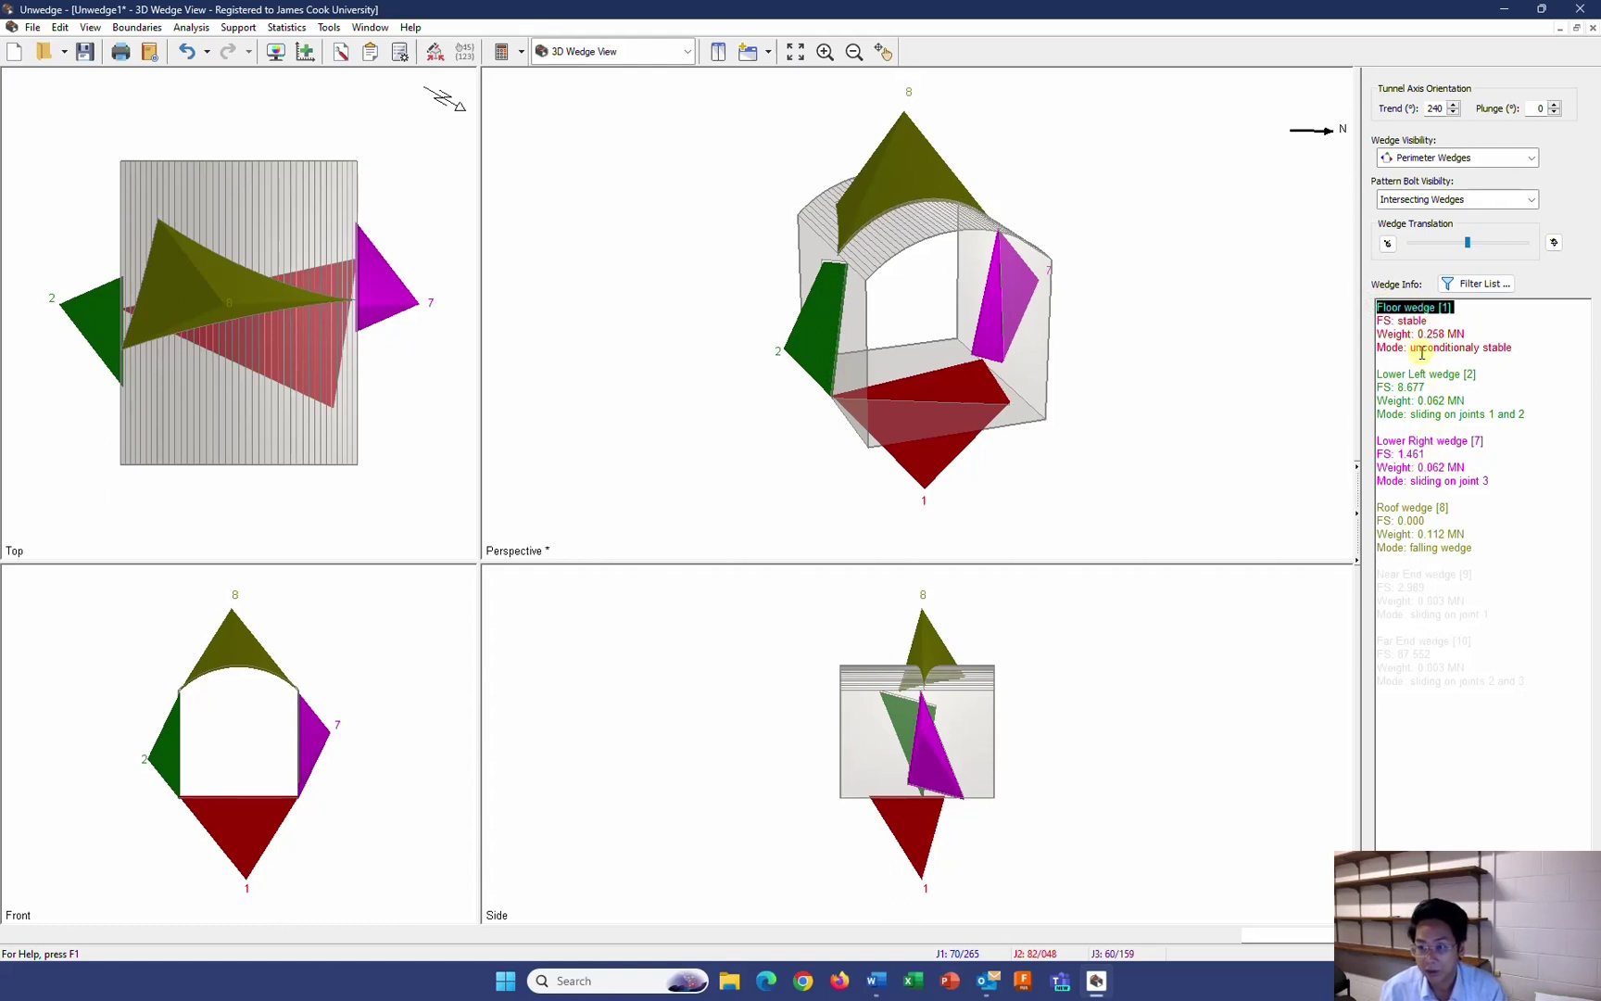
pyautogui.moveTo(1410, 348); pyautogui.dragTo(1522, 347)
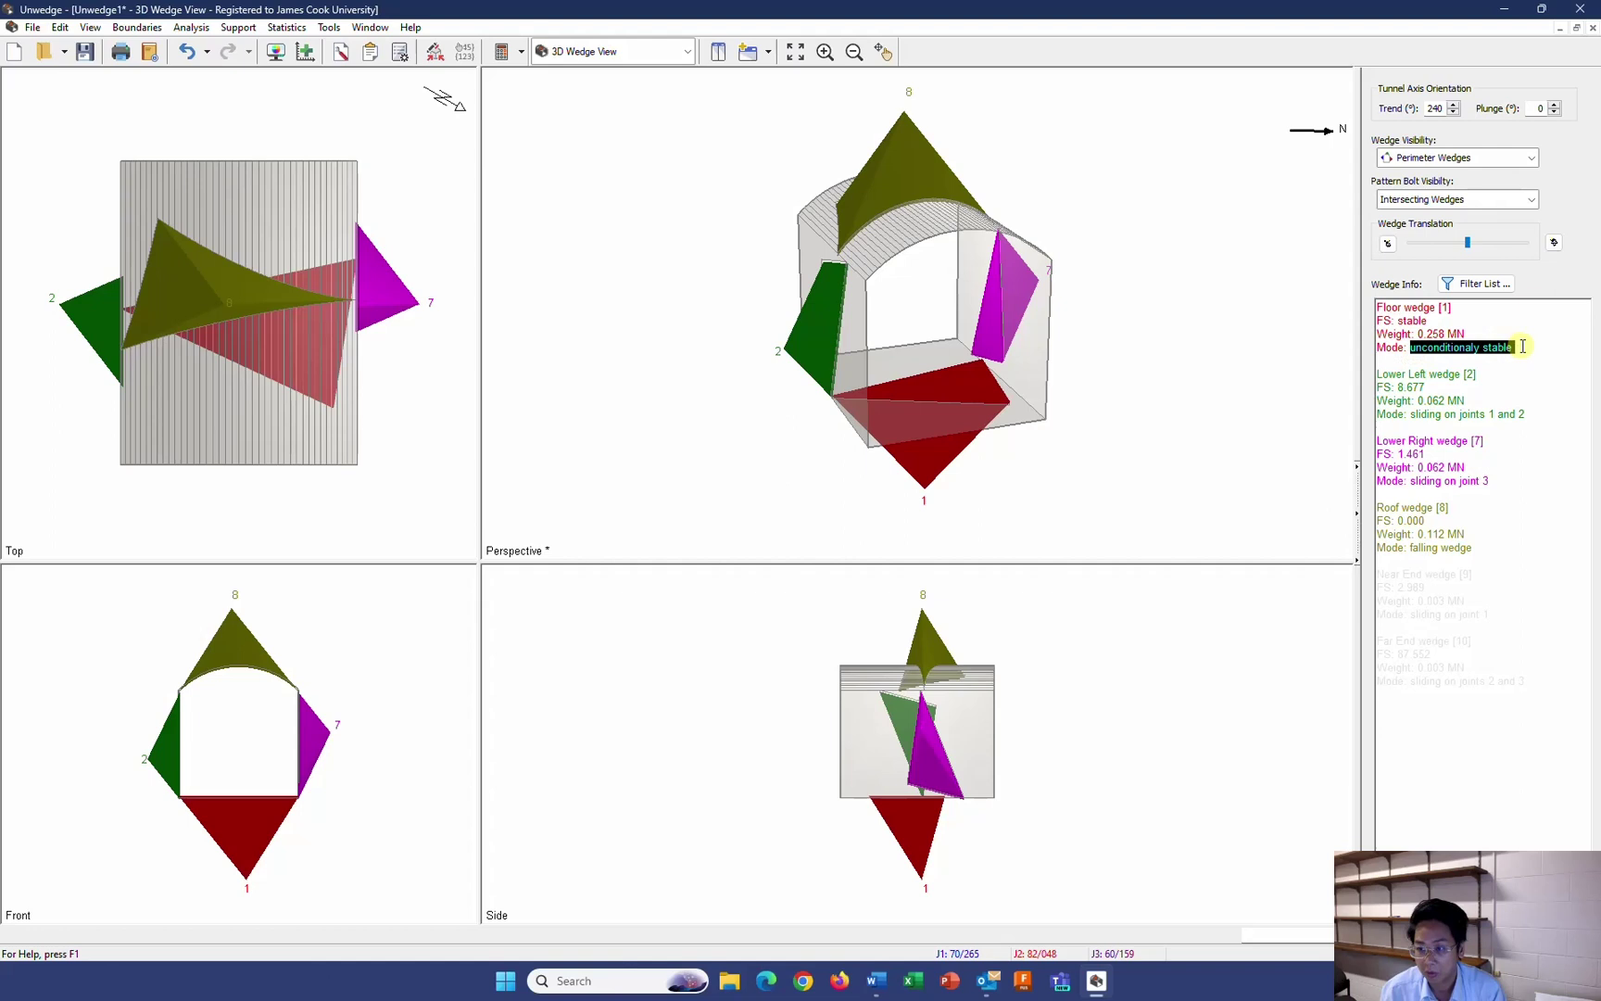
pyautogui.moveTo(1377, 373)
pyautogui.mouseDown()
pyautogui.moveTo(1451, 371)
pyautogui.moveTo(1376, 387)
pyautogui.mouseUp()
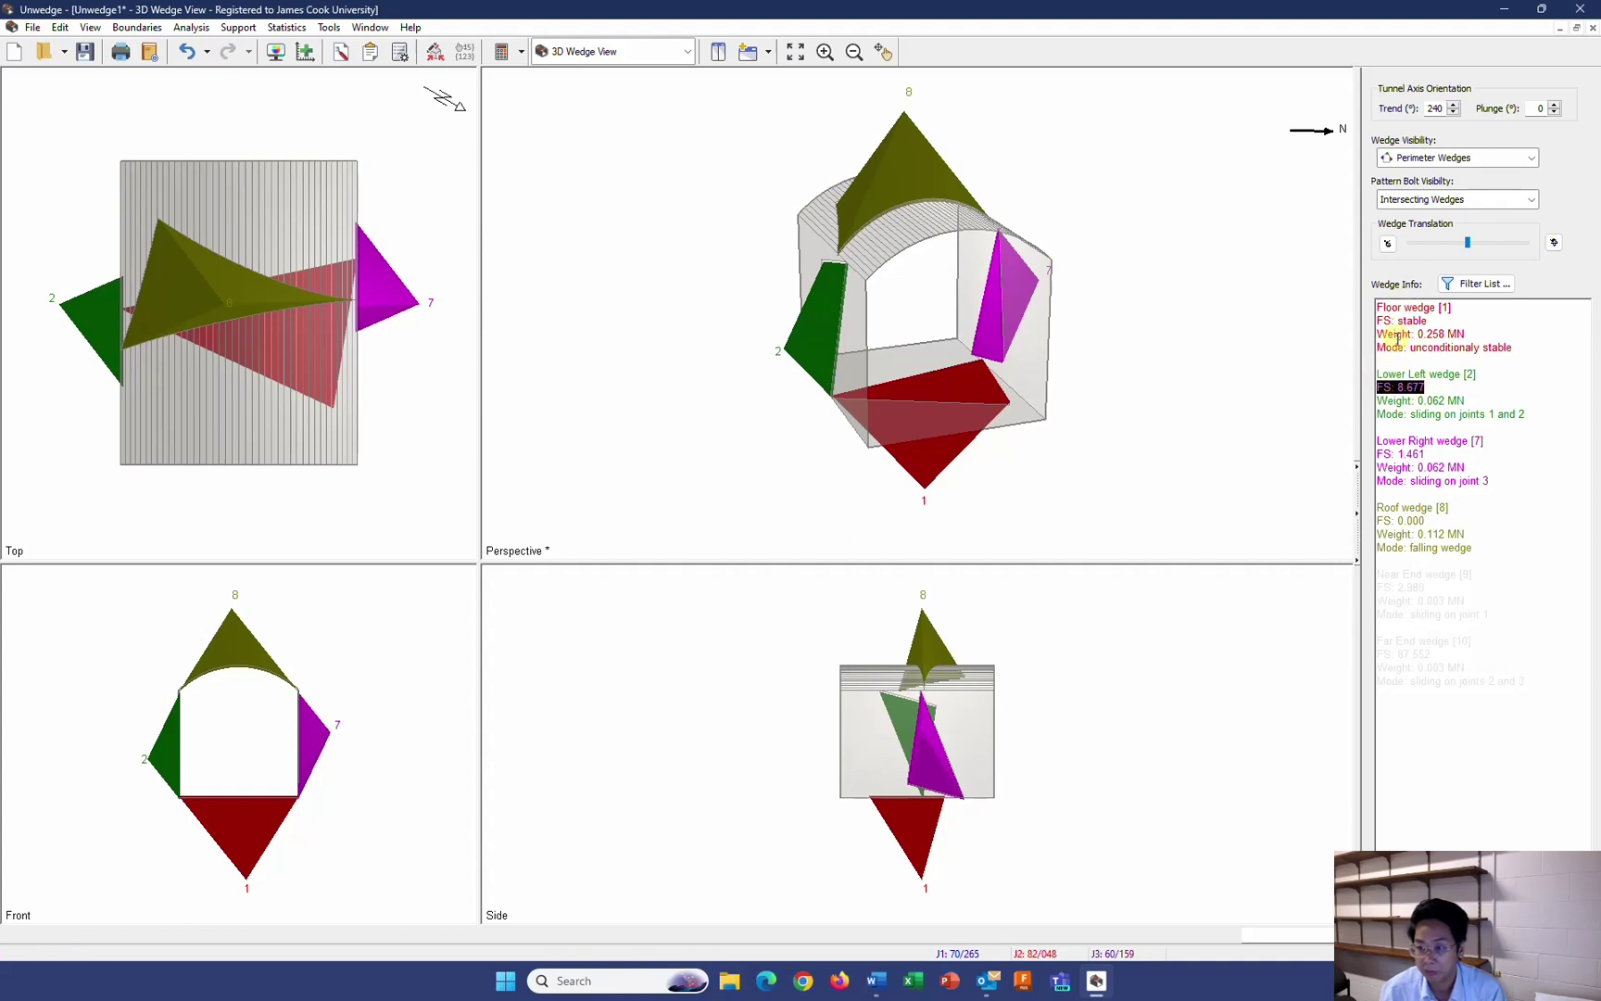
pyautogui.moveTo(1433, 454); pyautogui.dragTo(1375, 454)
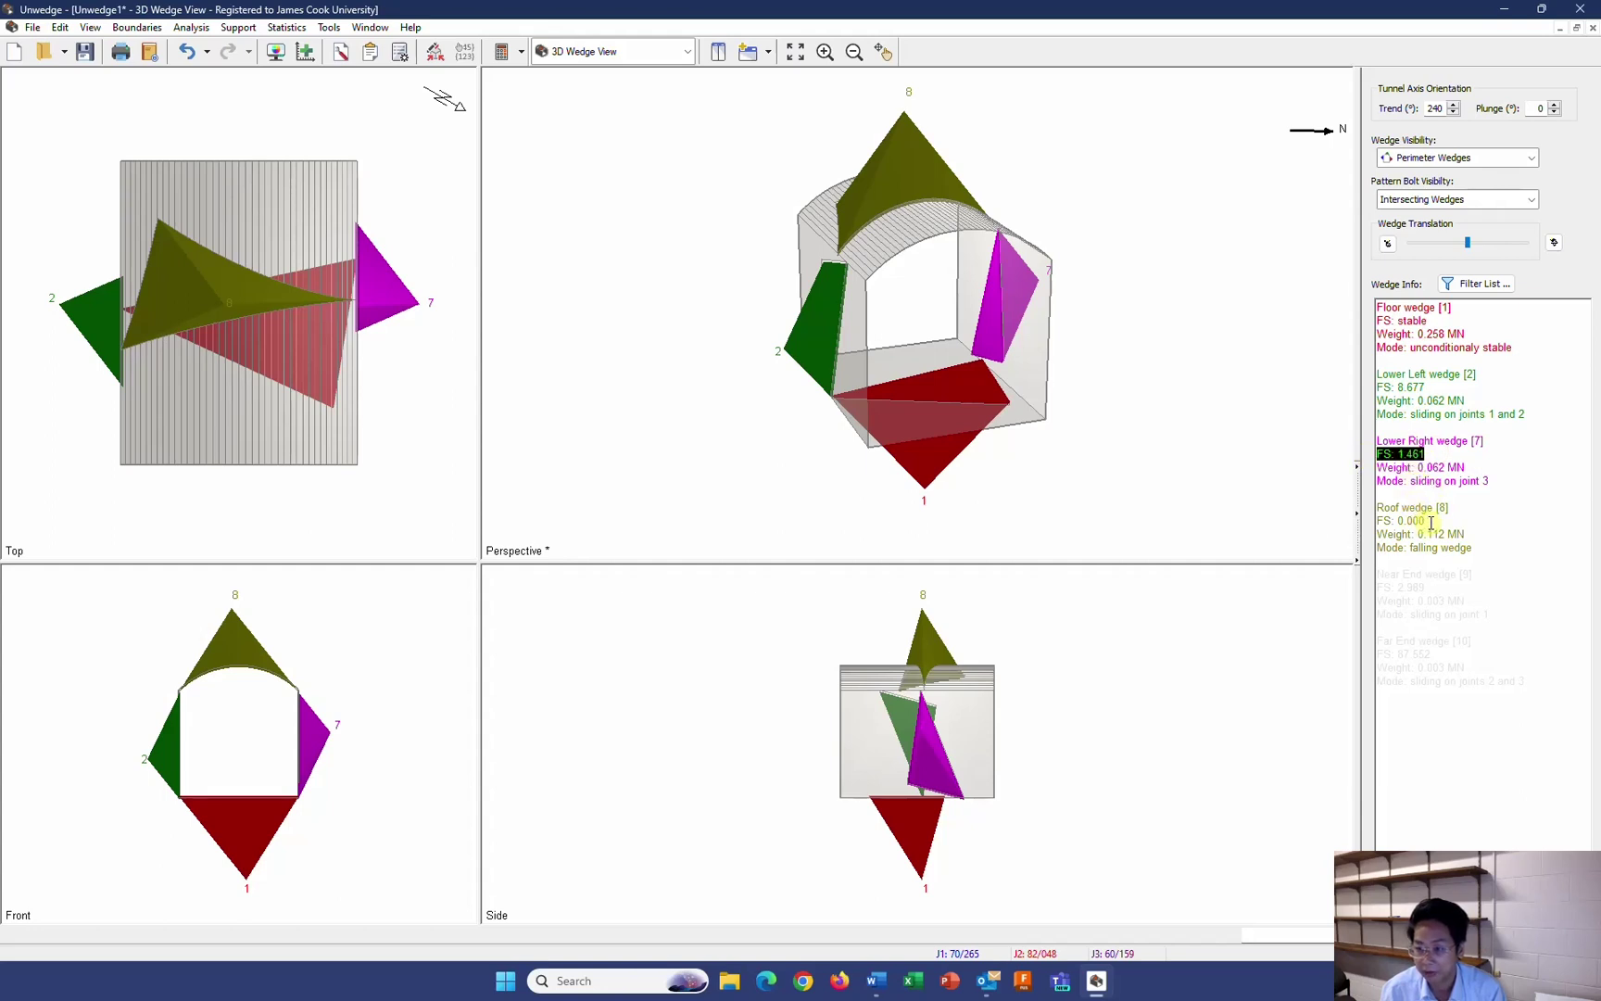
# Check the roof wedge FS of 0.000, then show only wedges 7 Lower Right and 8 Roof
pyautogui.moveTo(1431, 523); pyautogui.dragTo(1376, 521)
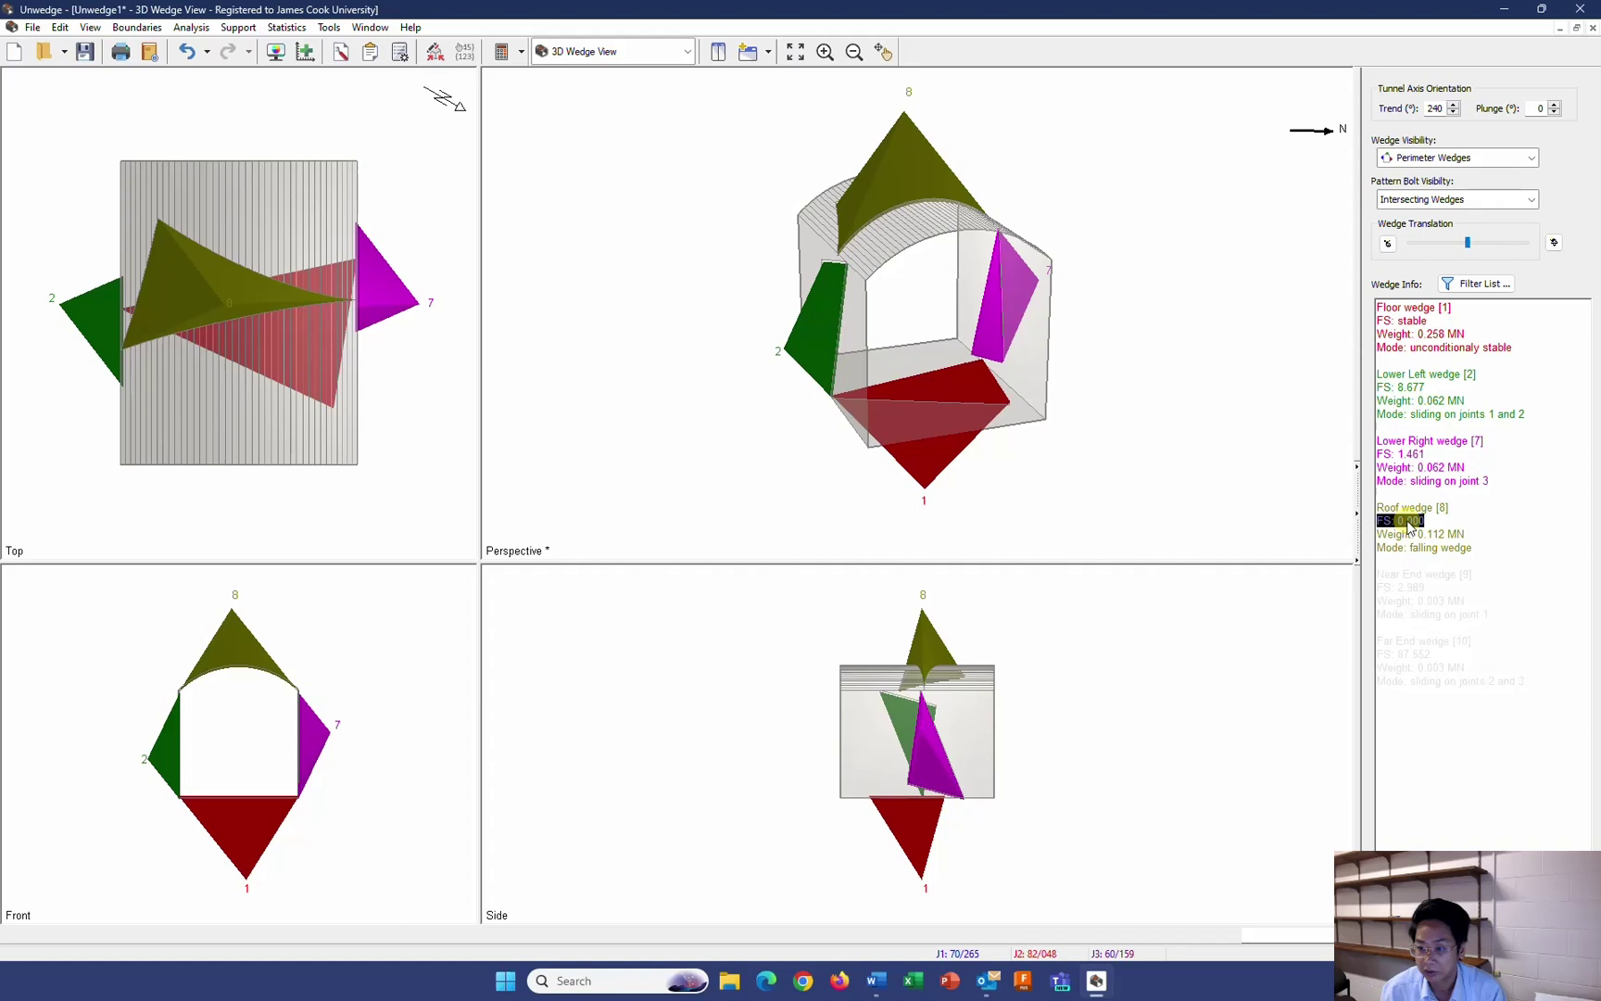
pyautogui.click(1411, 522)
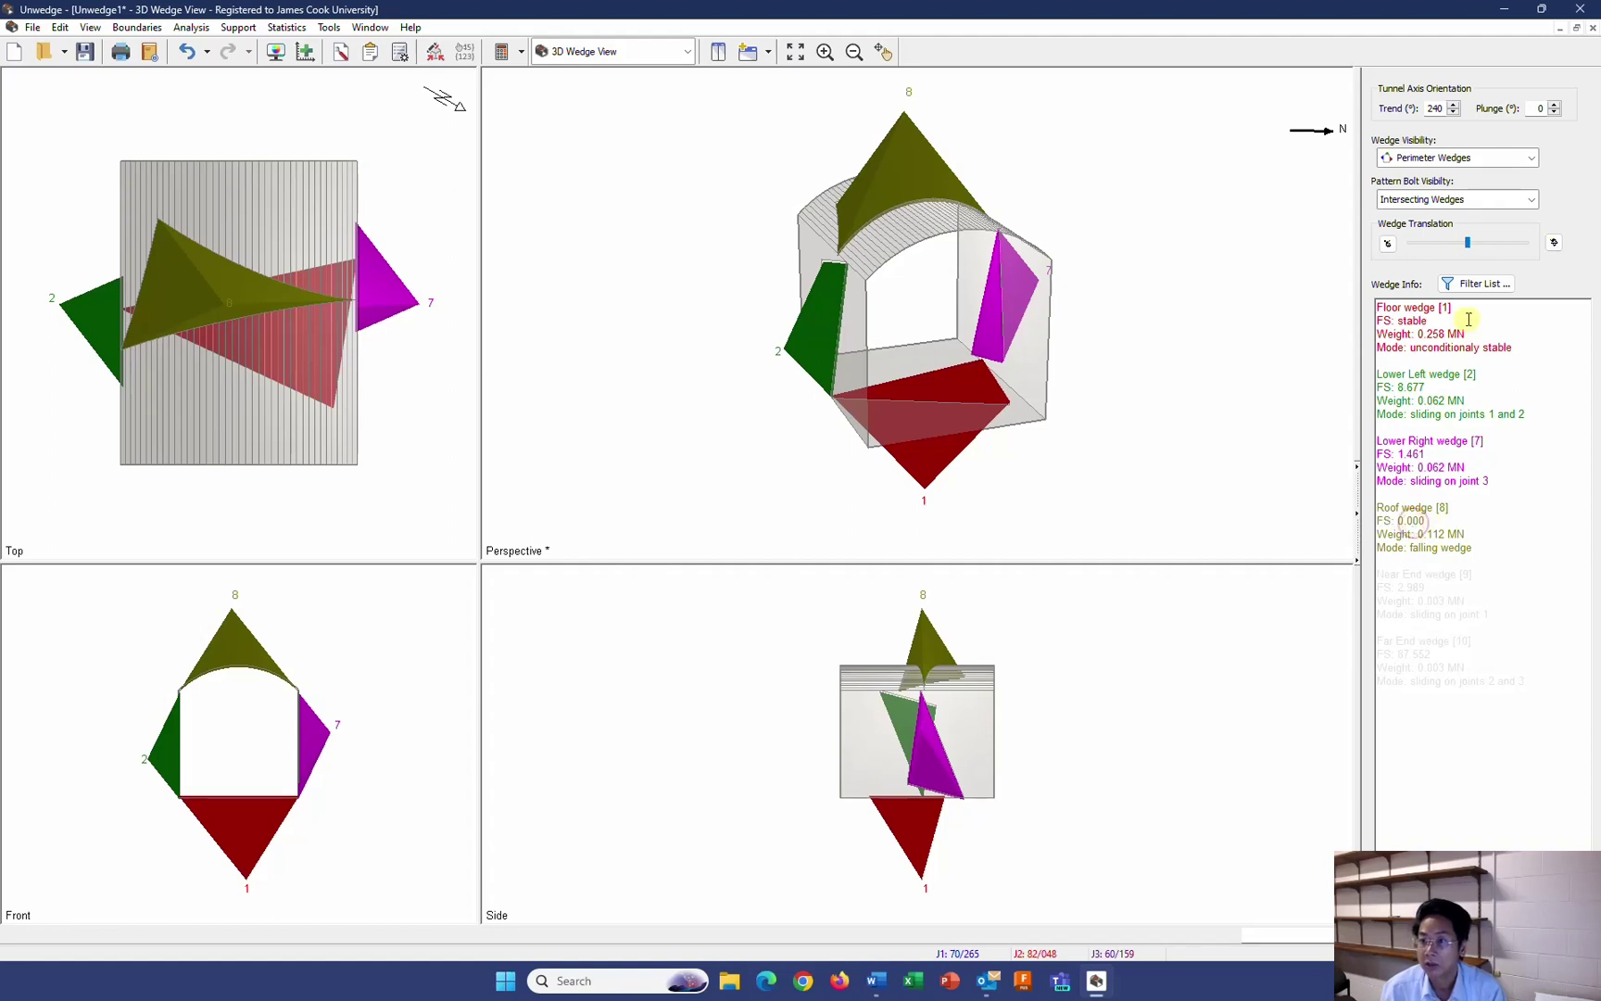
pyautogui.click(1534, 158)
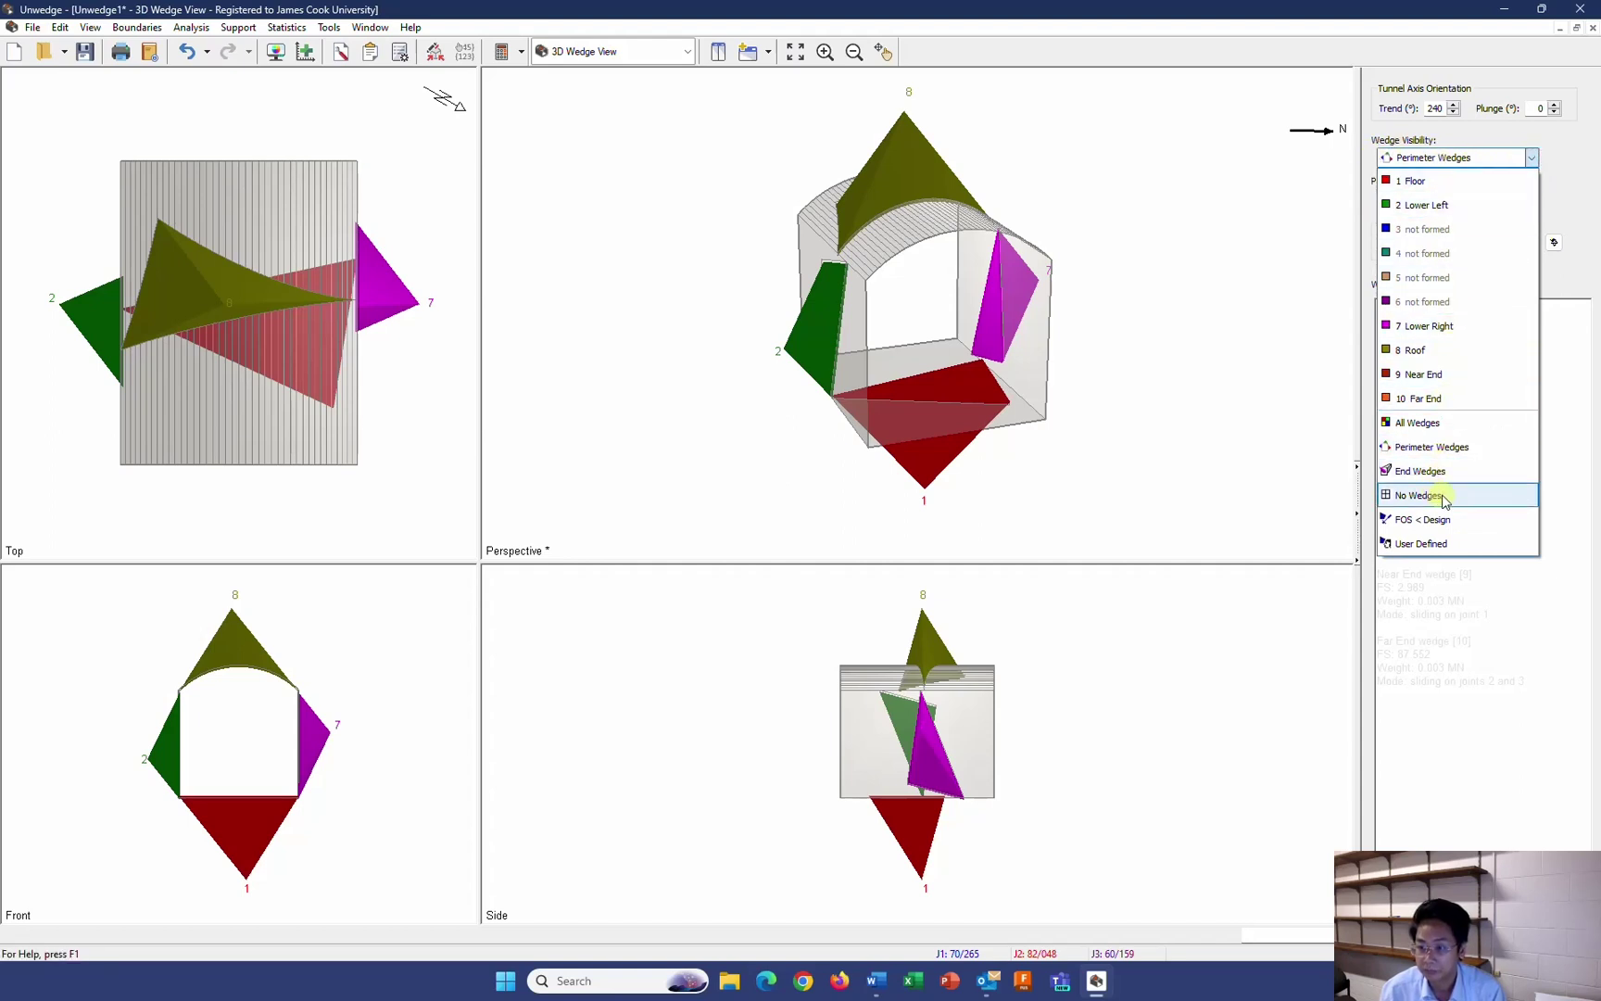
pyautogui.click(1430, 547)
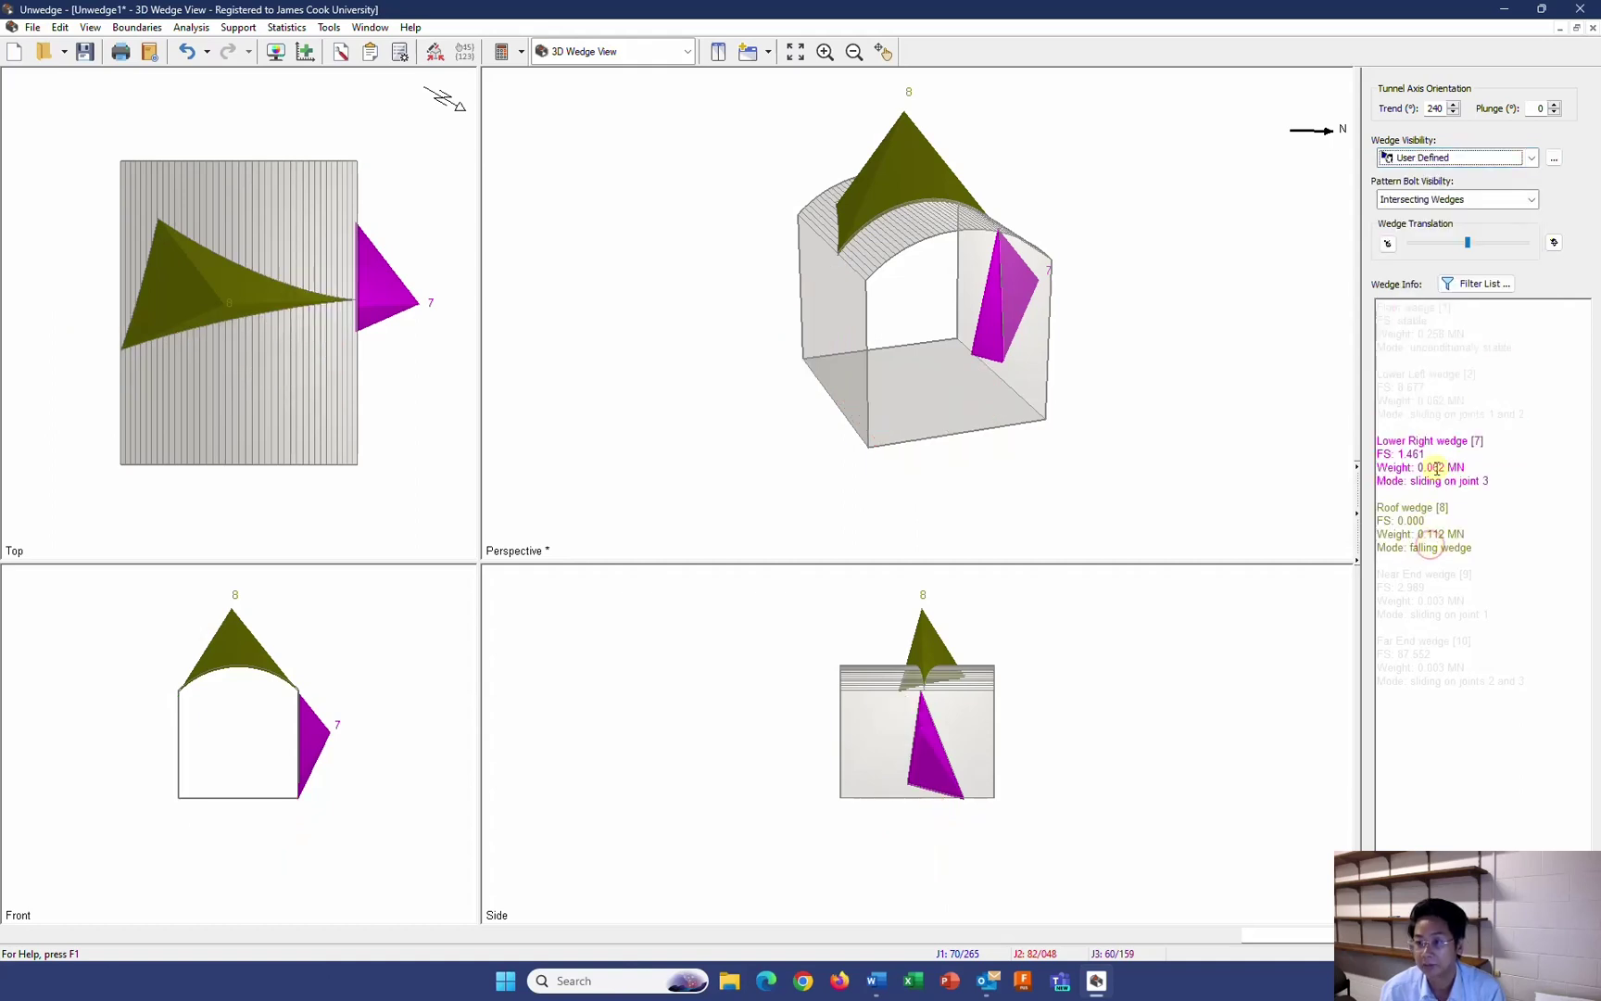
pyautogui.click(1554, 161)
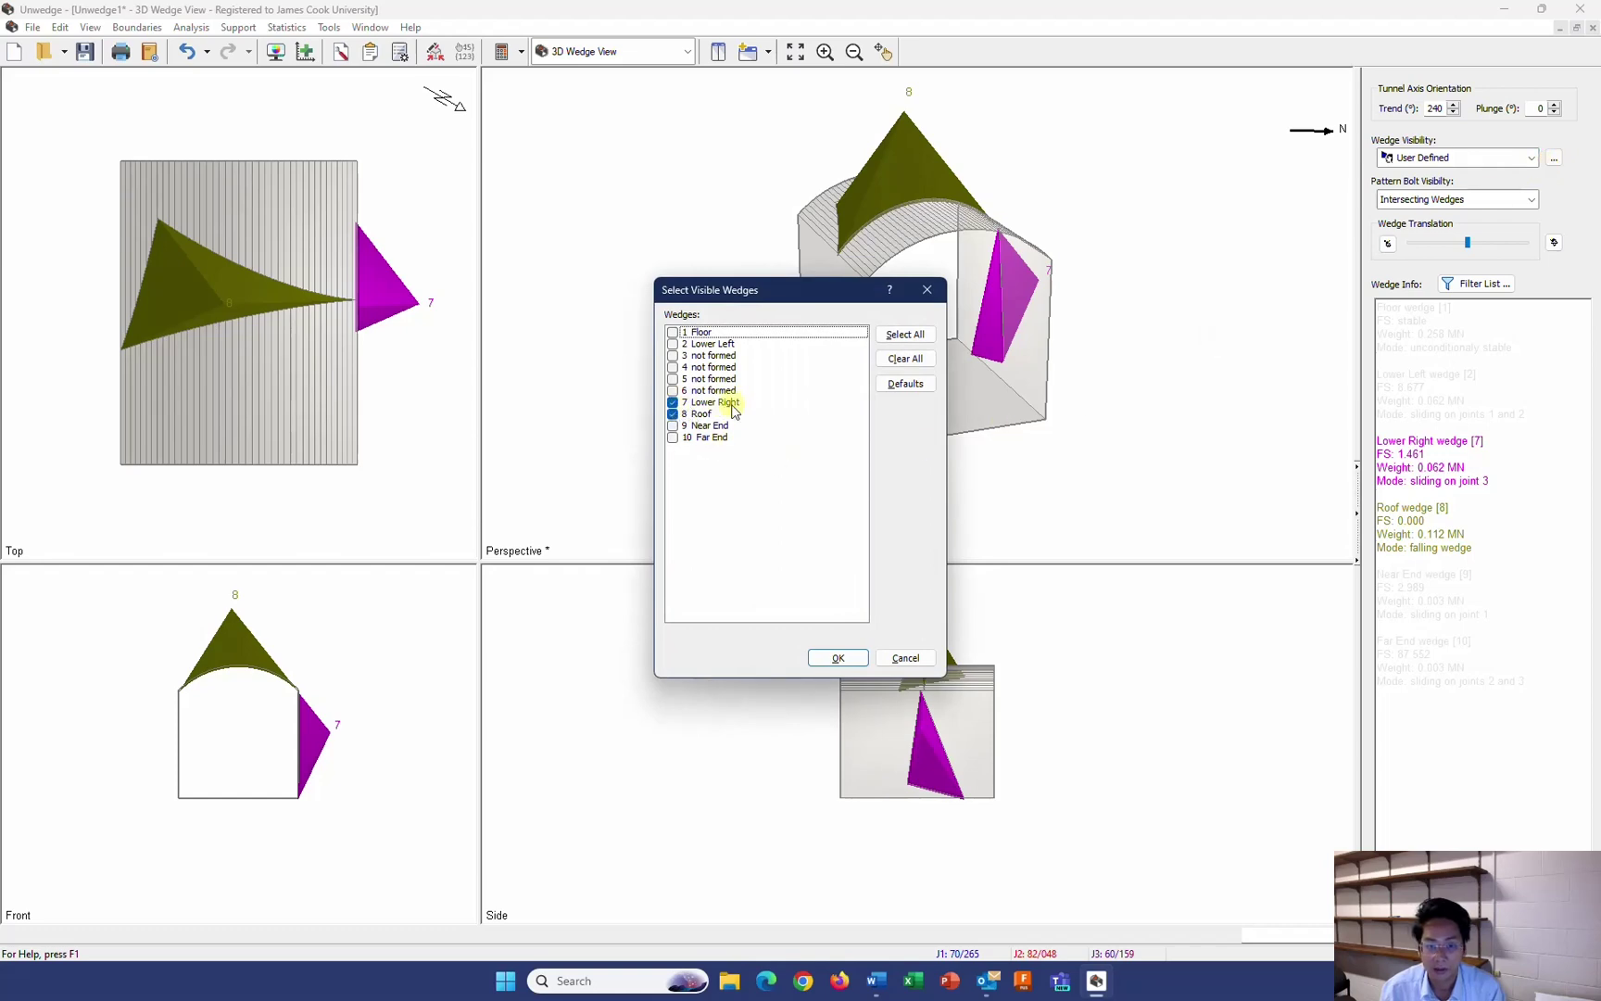
pyautogui.click(837, 660)
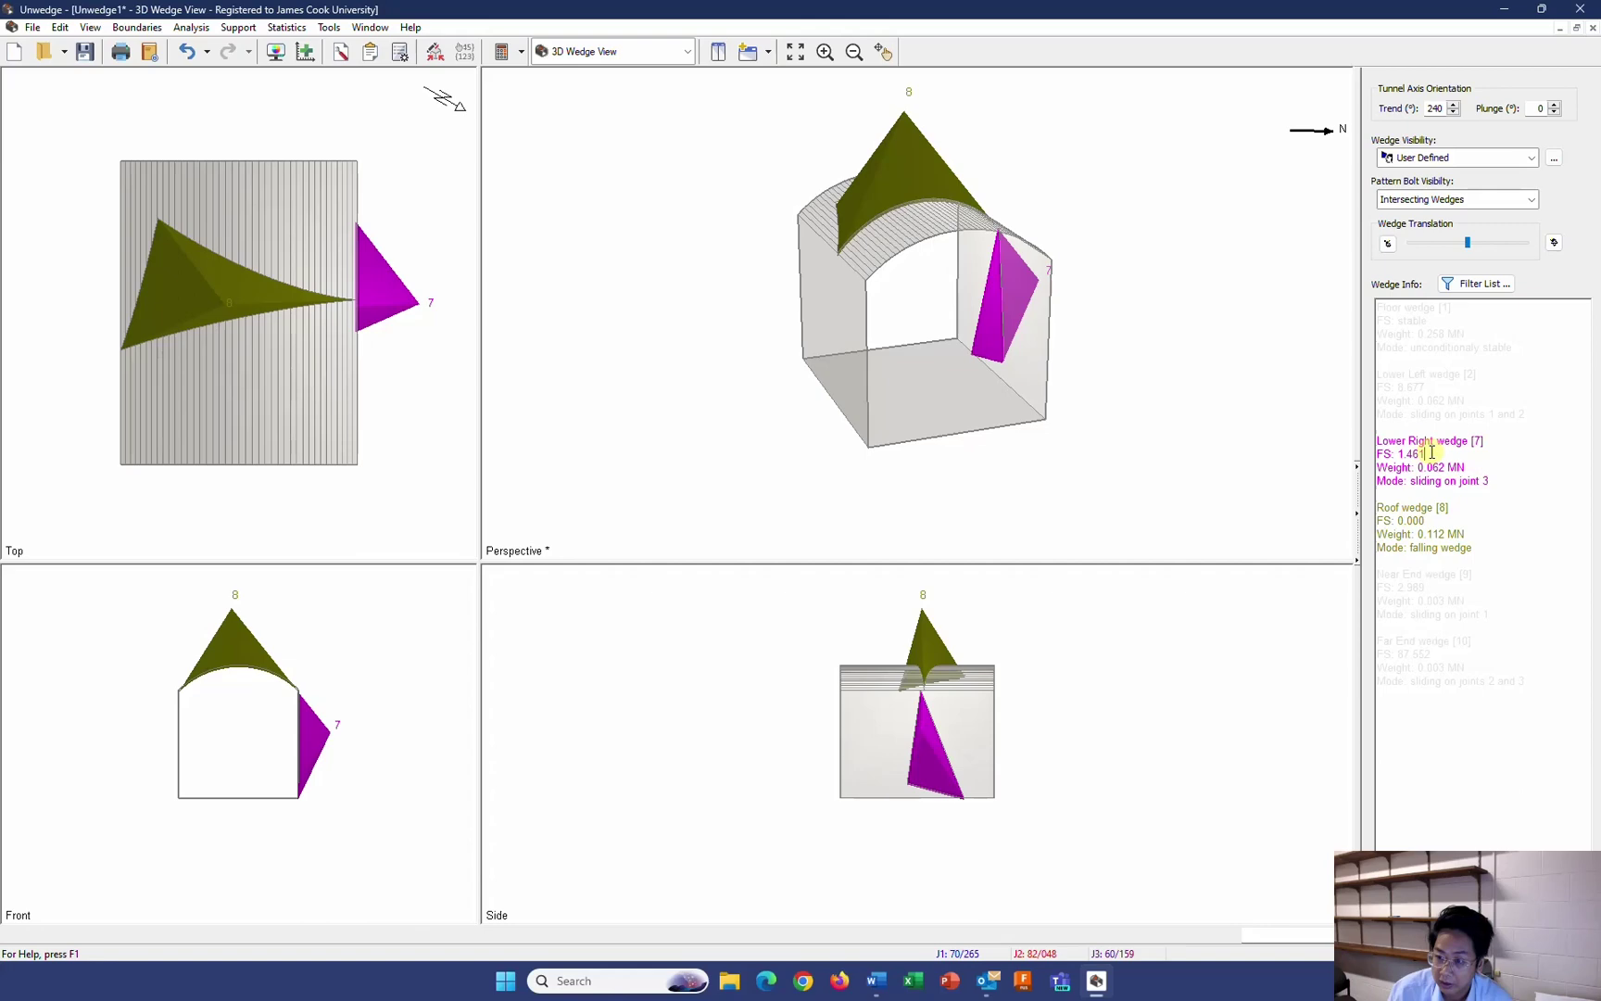
pyautogui.click(1453, 112)
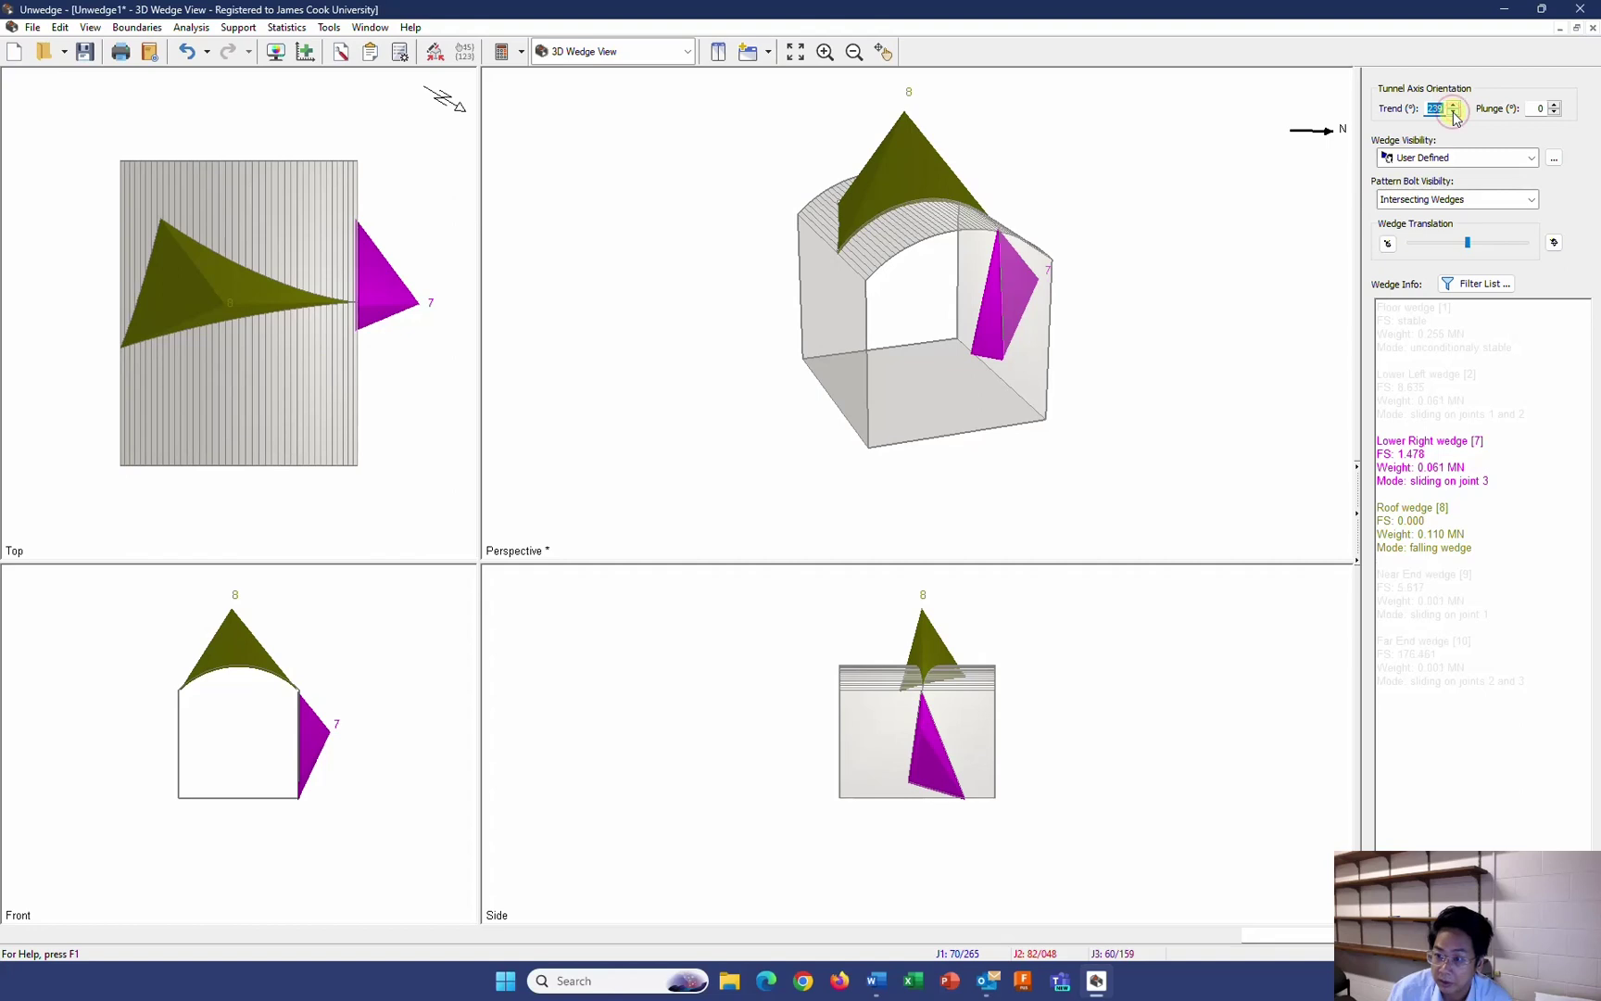
pyautogui.click(1453, 112)
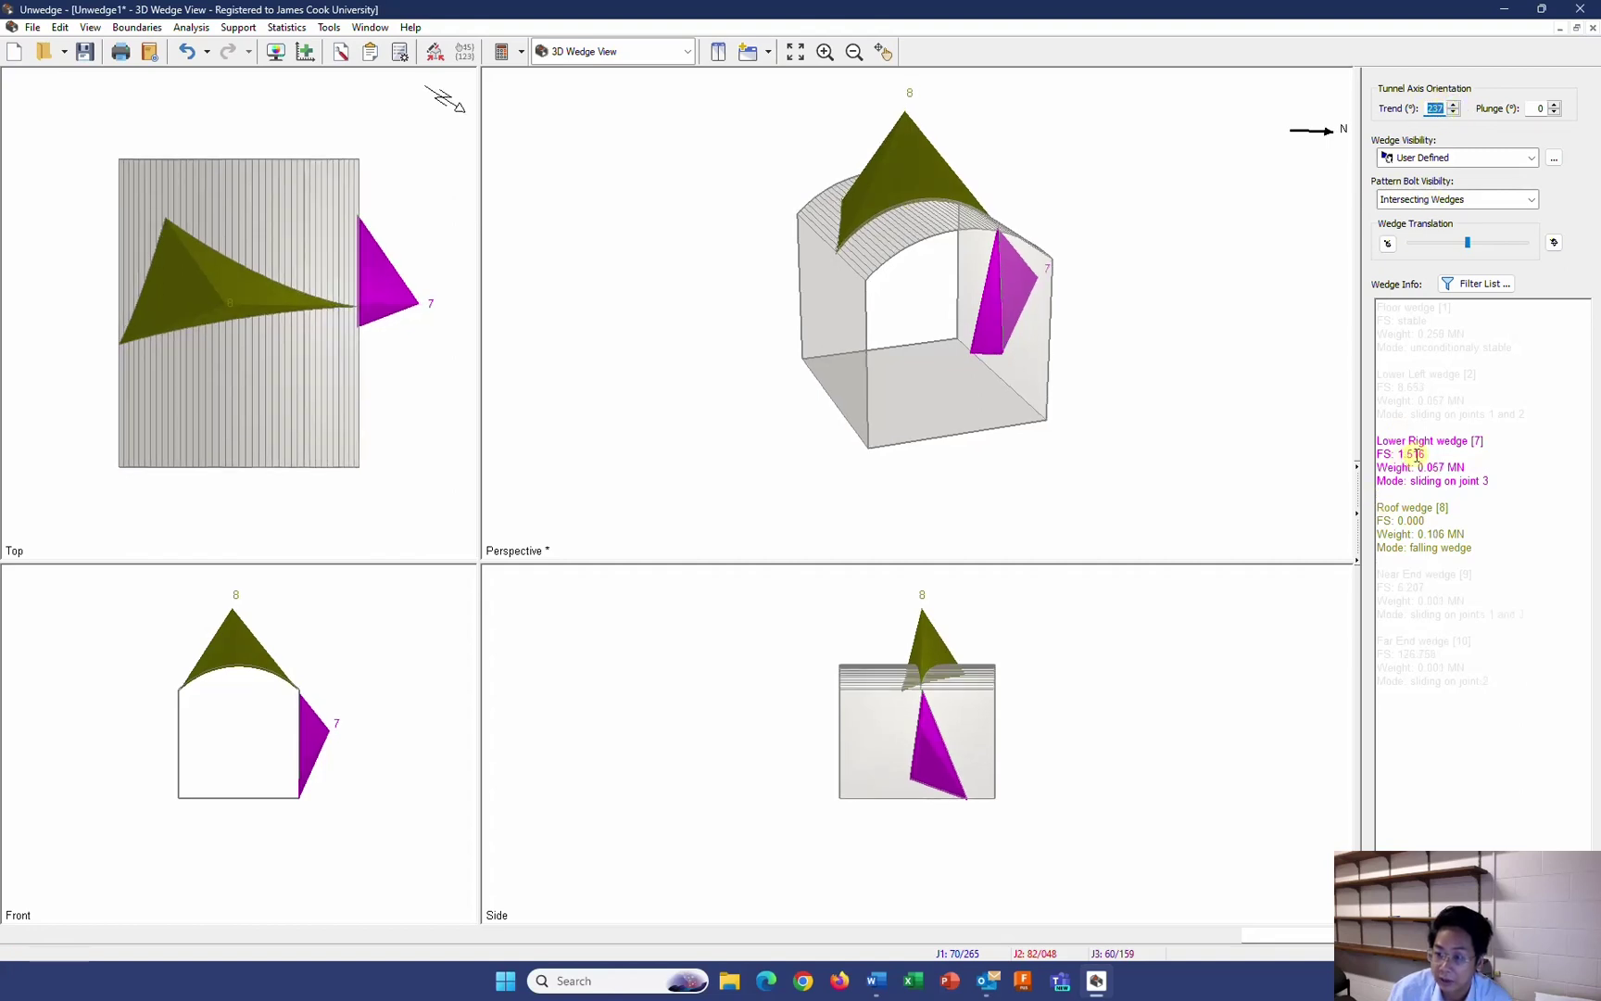
pyautogui.click(1453, 105)
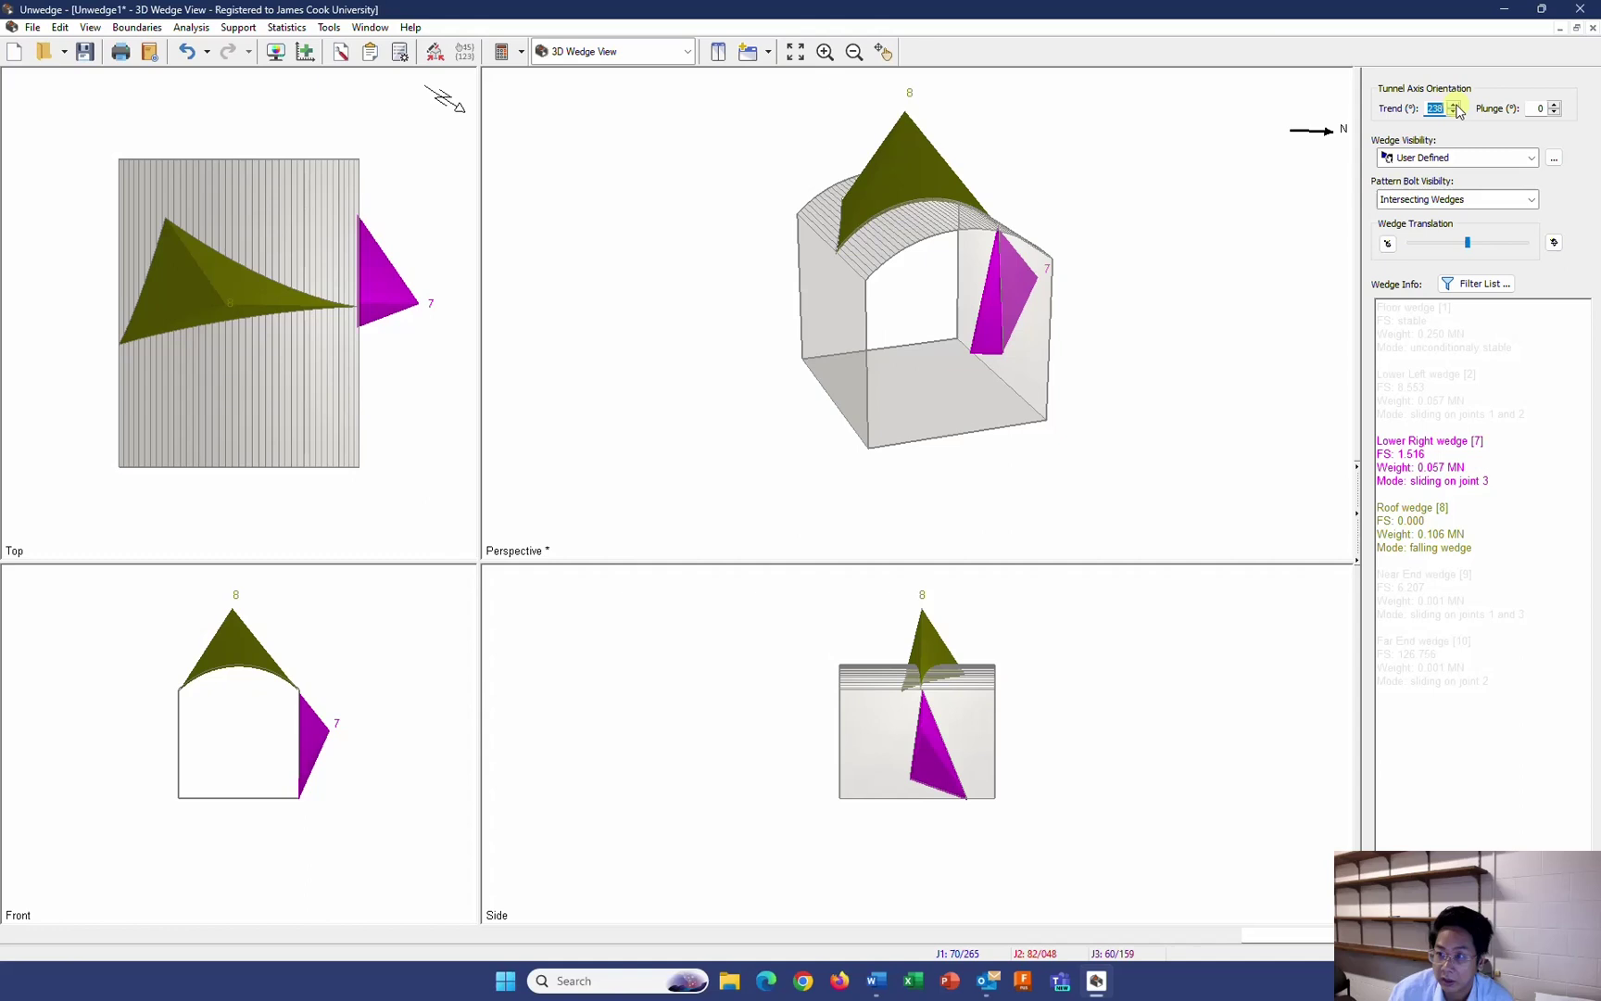
pyautogui.click(1453, 104)
pyautogui.click(1454, 105)
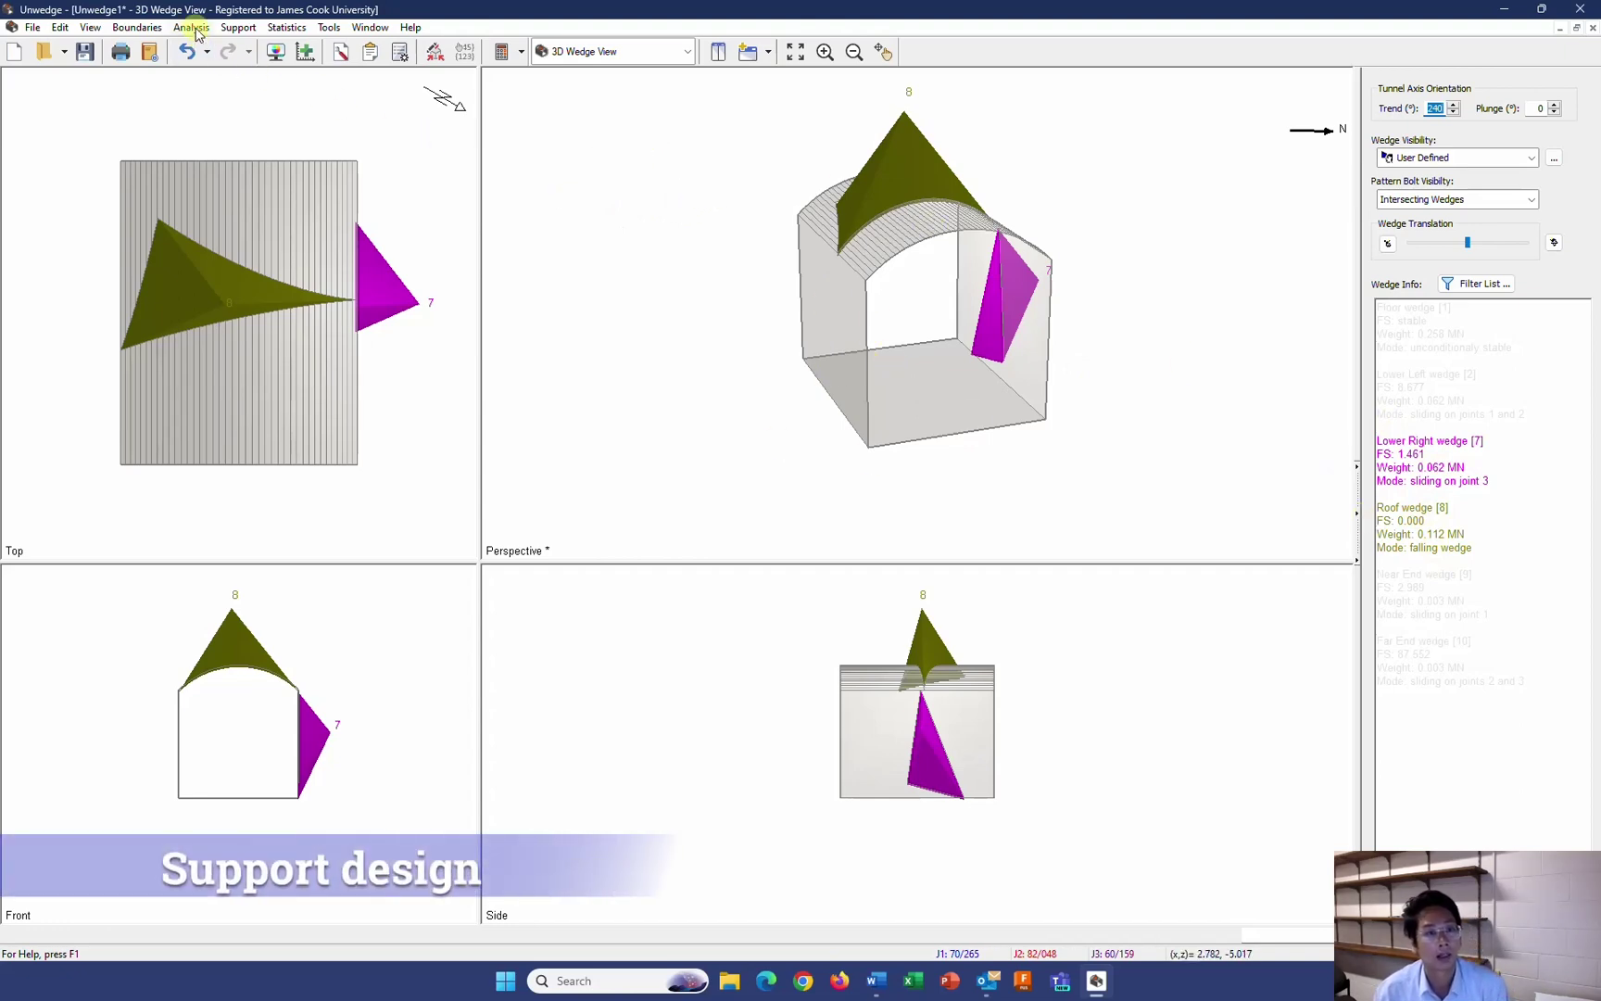
pyautogui.click(235, 27)
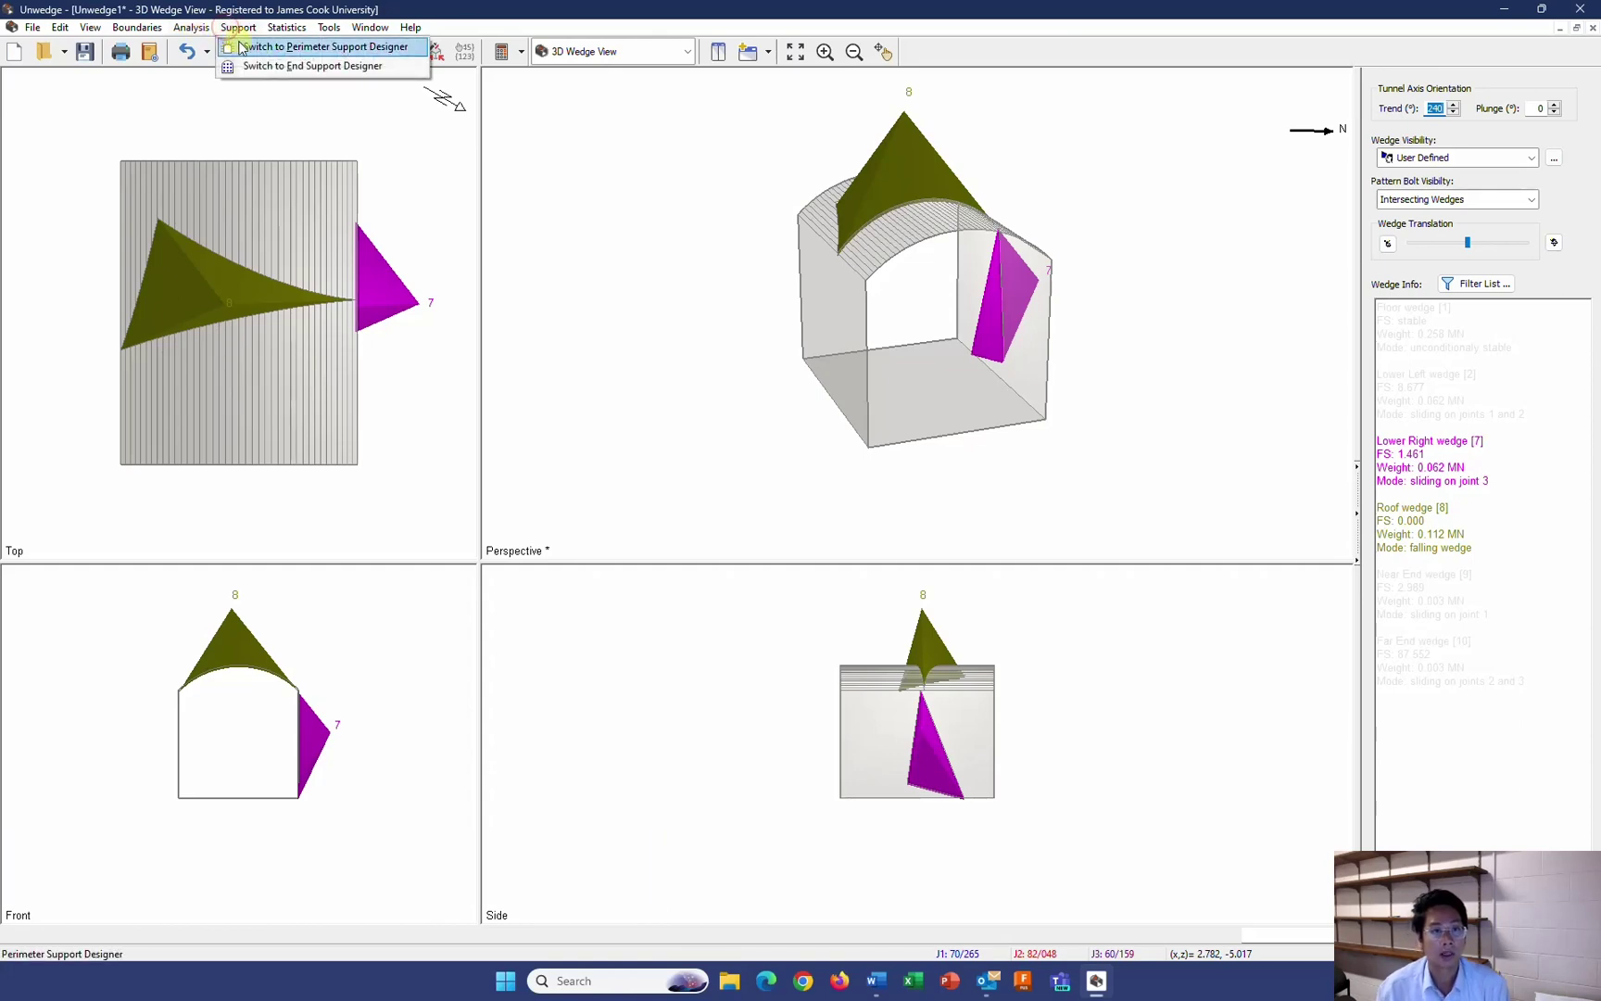
pyautogui.click(285, 48)
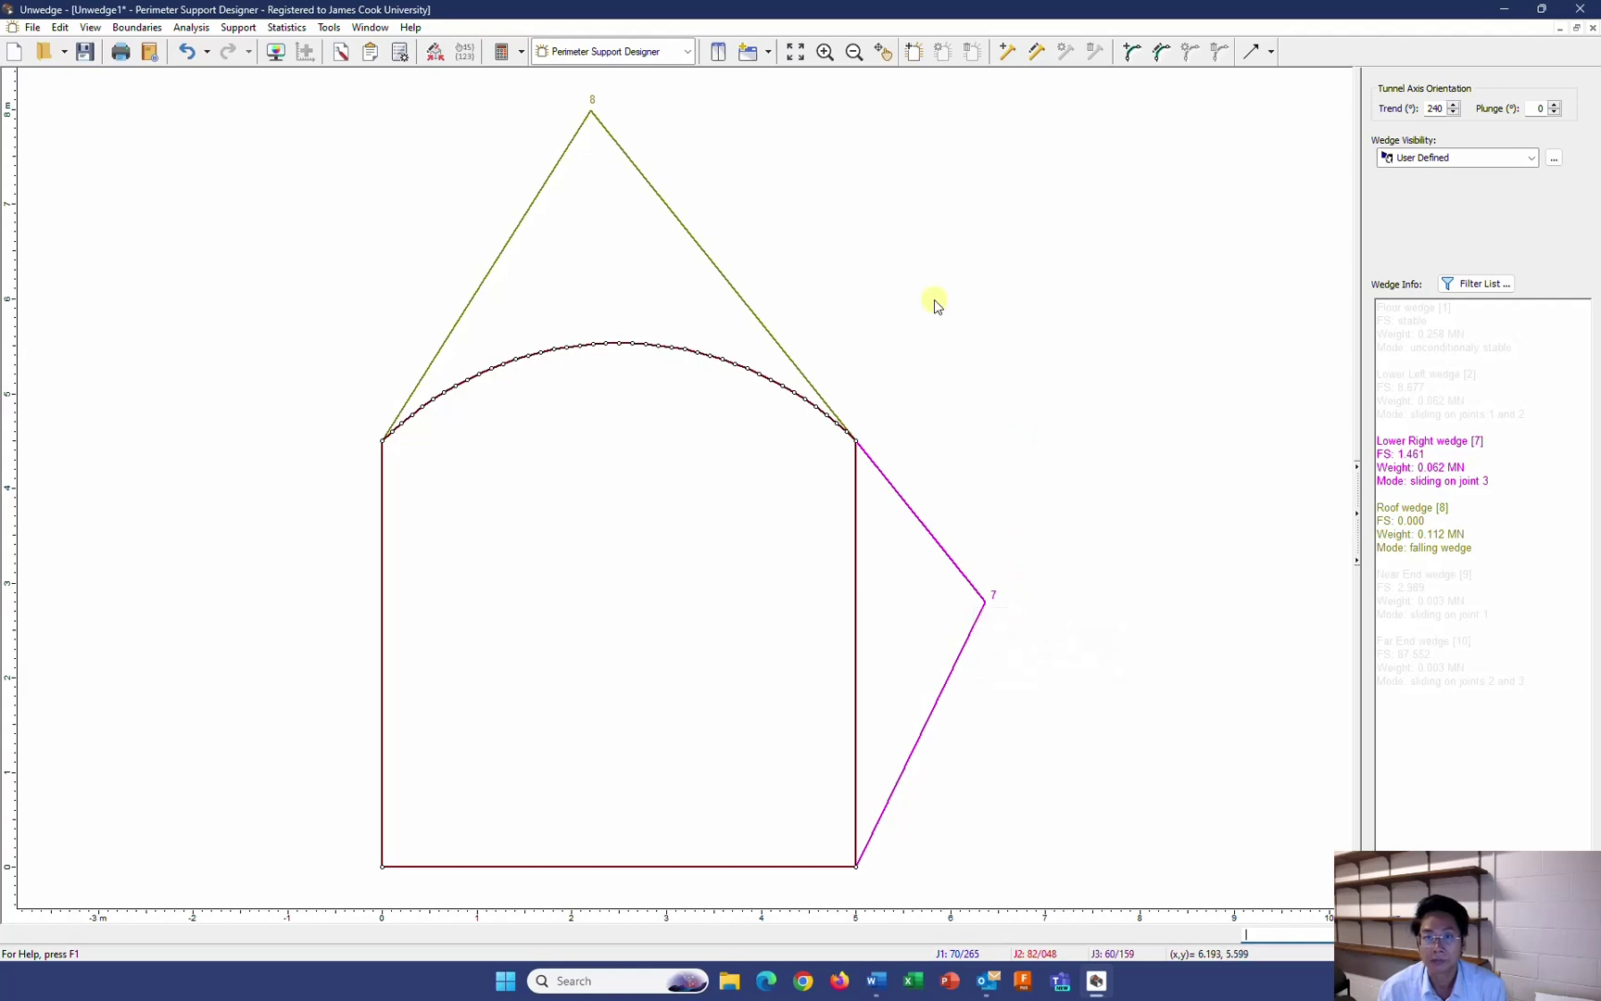
pyautogui.moveTo(683, 326)
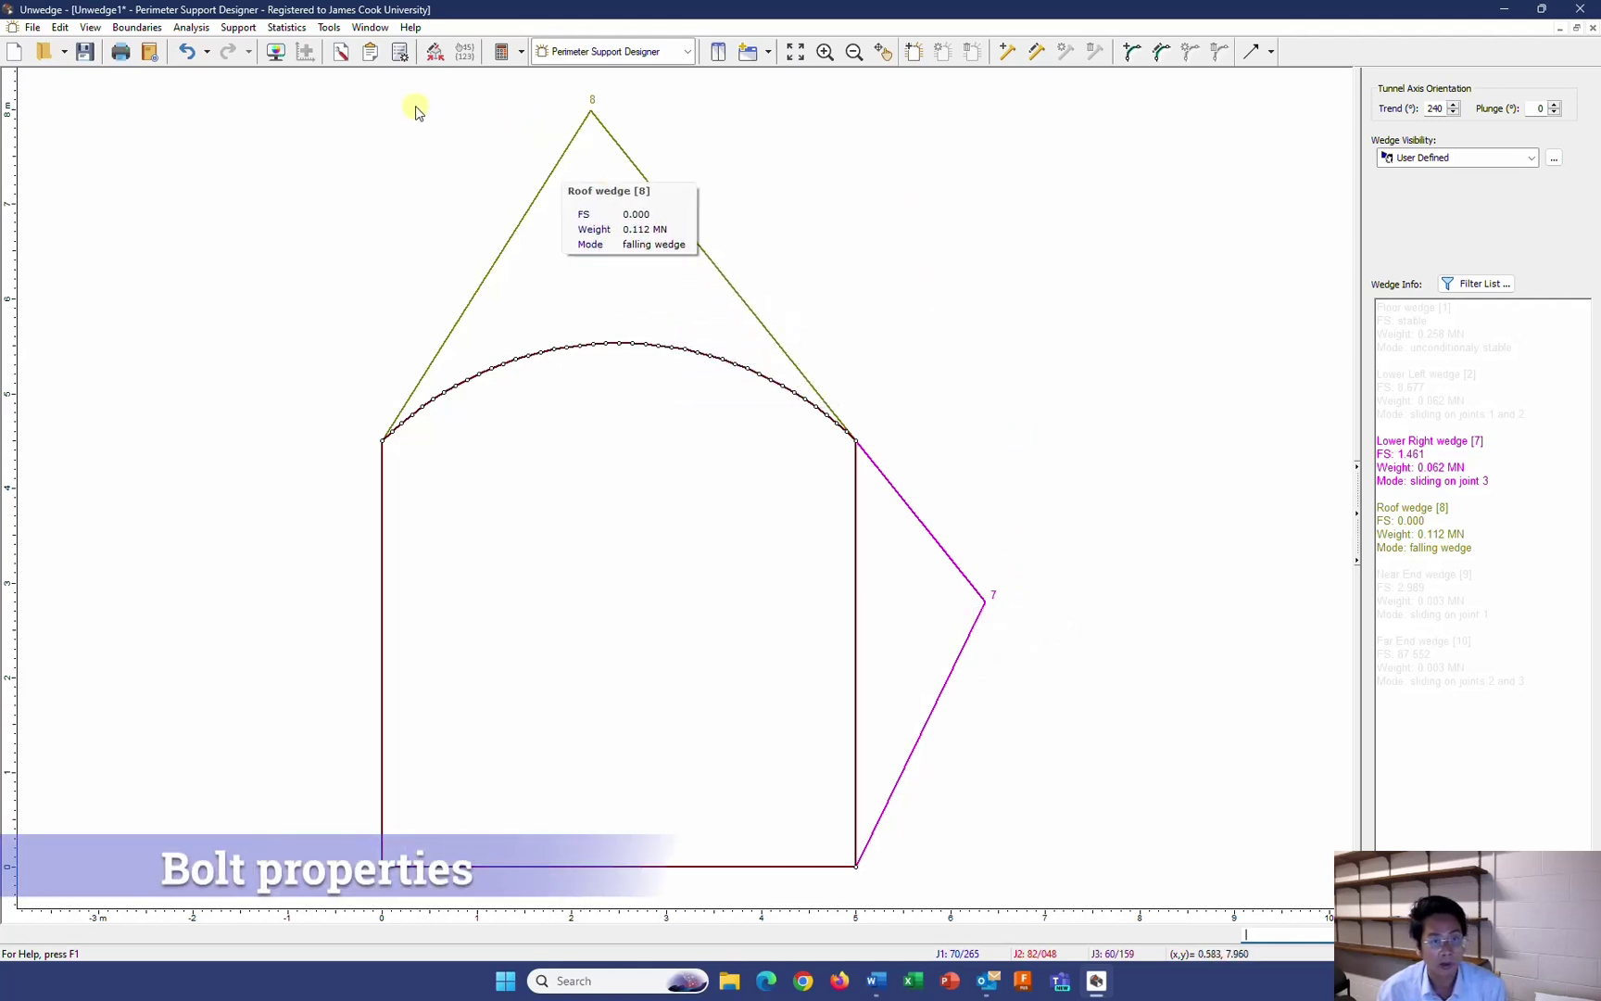
# Create Split Set bolt SS46 with tensile 0.18 MN, plate 0.04 MN and bond 0.045 MN/m
pyautogui.click(238, 27)
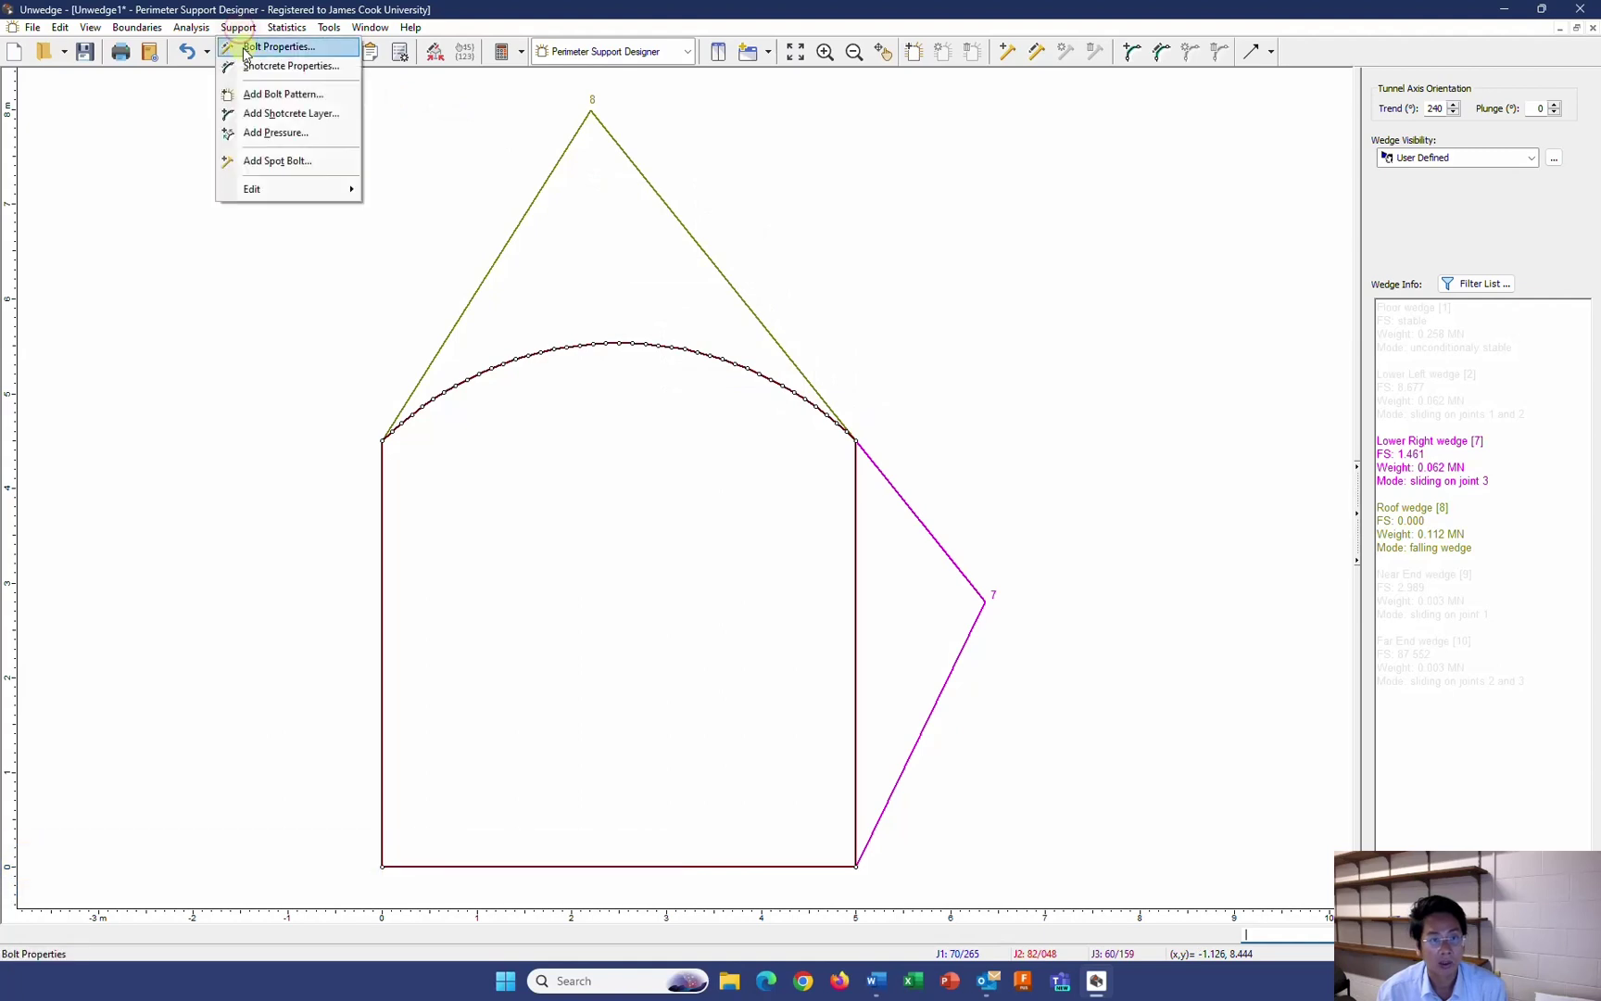
pyautogui.click(275, 46)
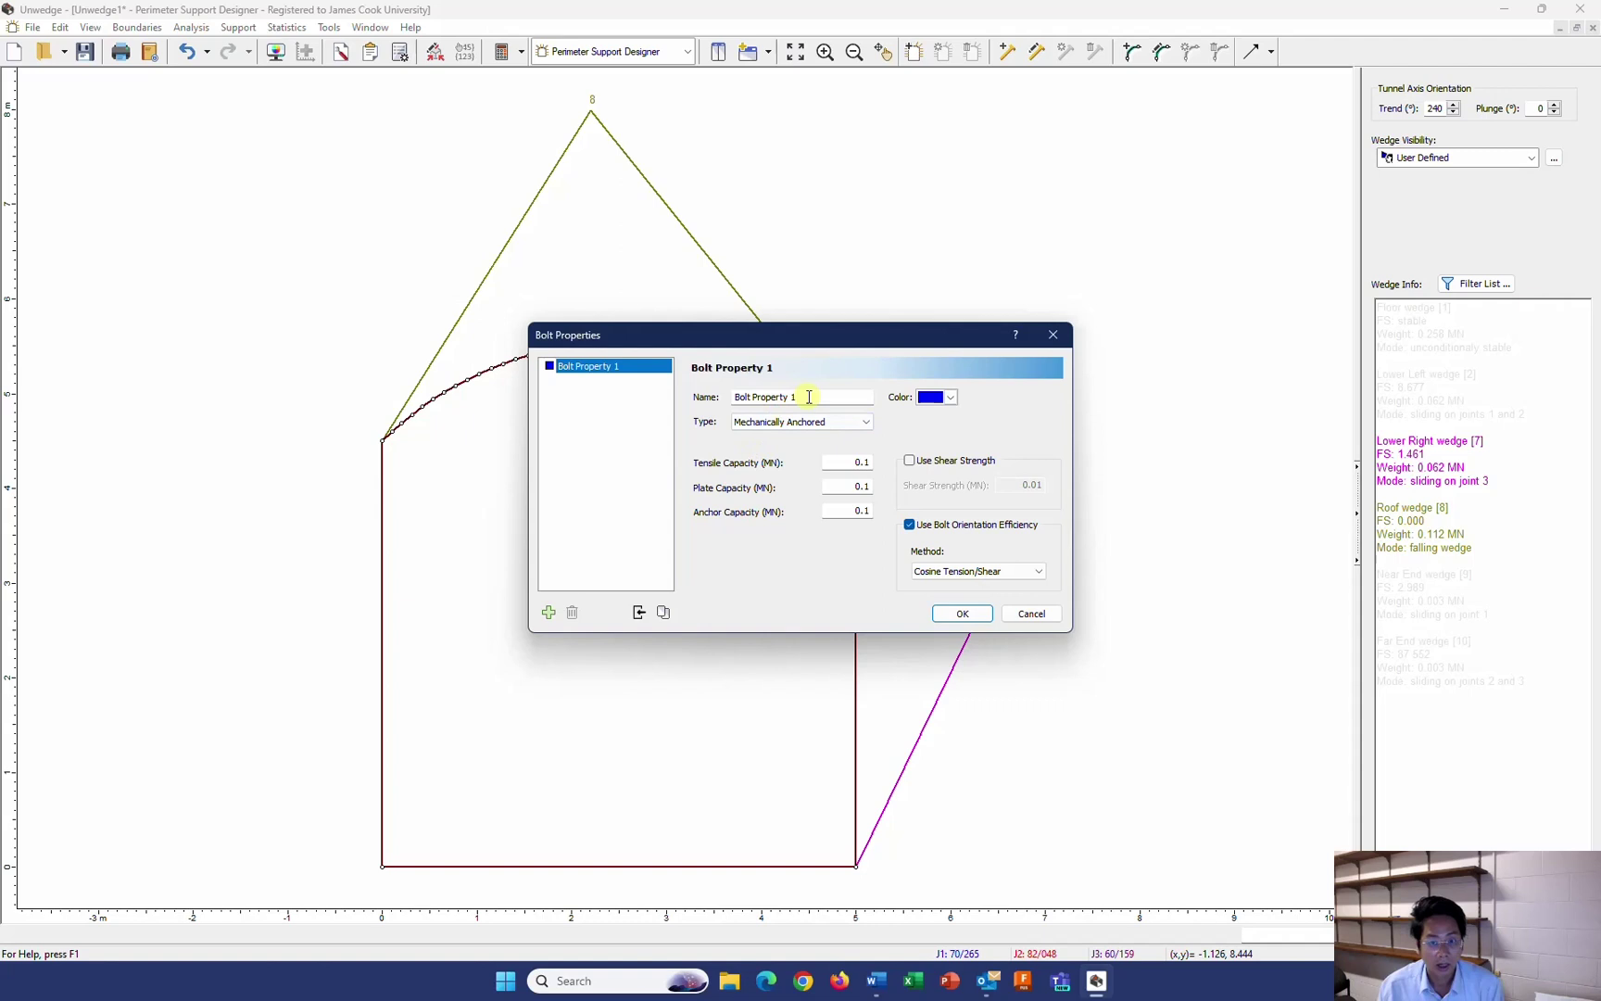
pyautogui.moveTo(809, 397); pyautogui.dragTo(700, 404)
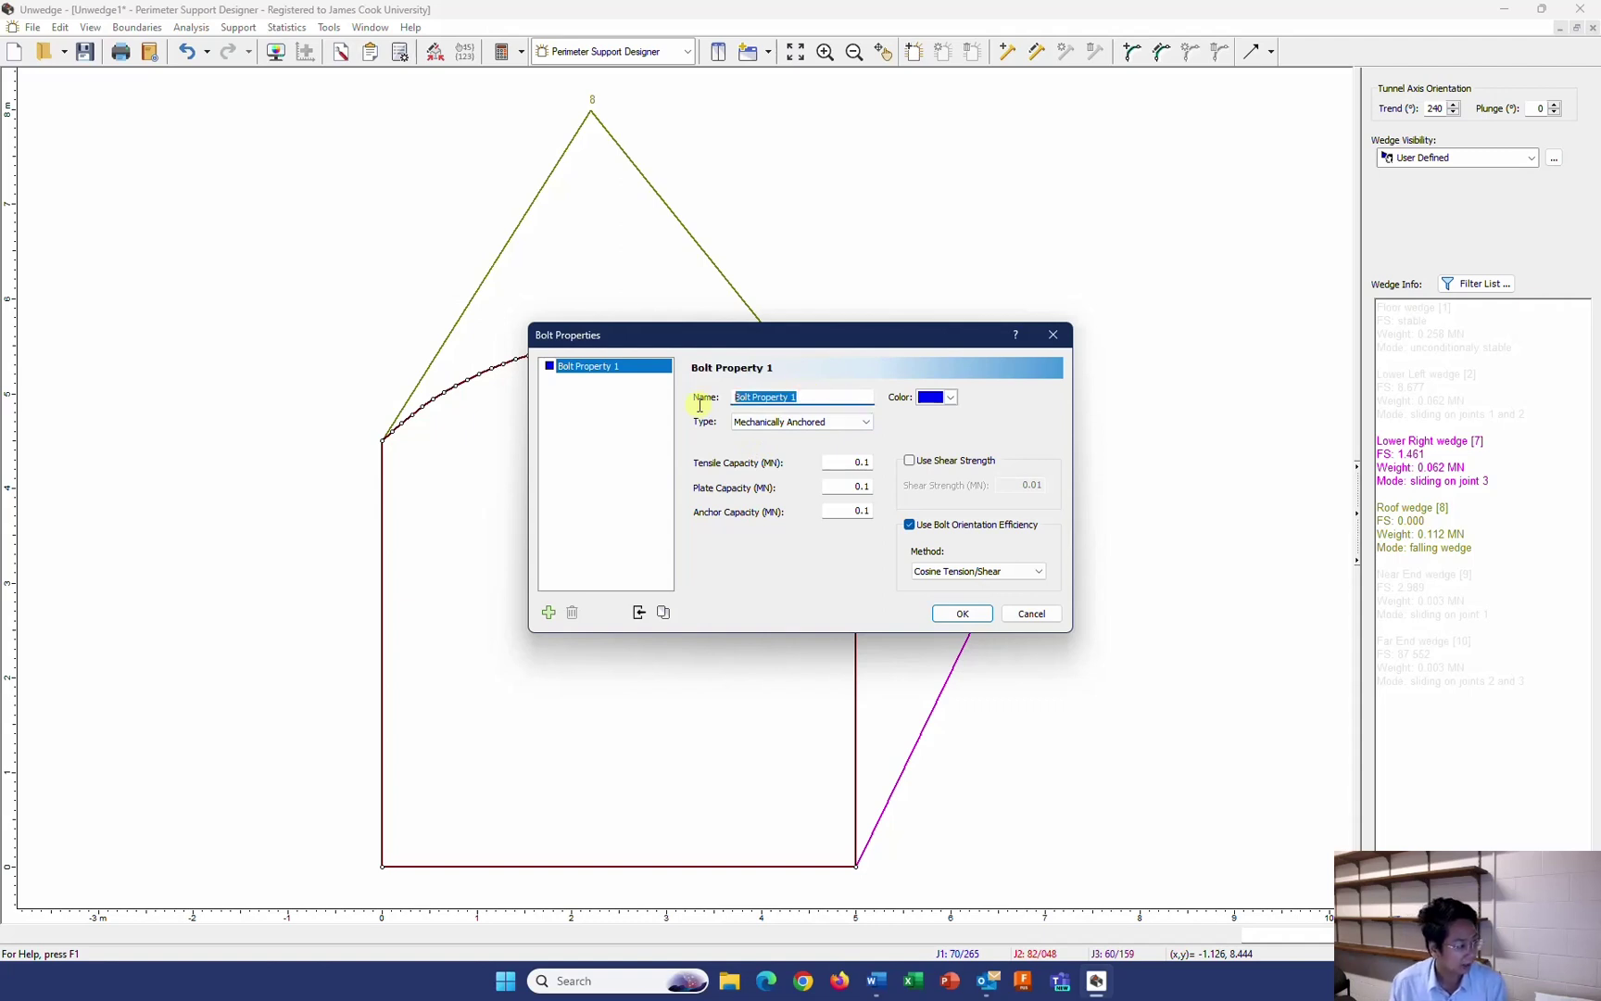
pyautogui.write('SS46')
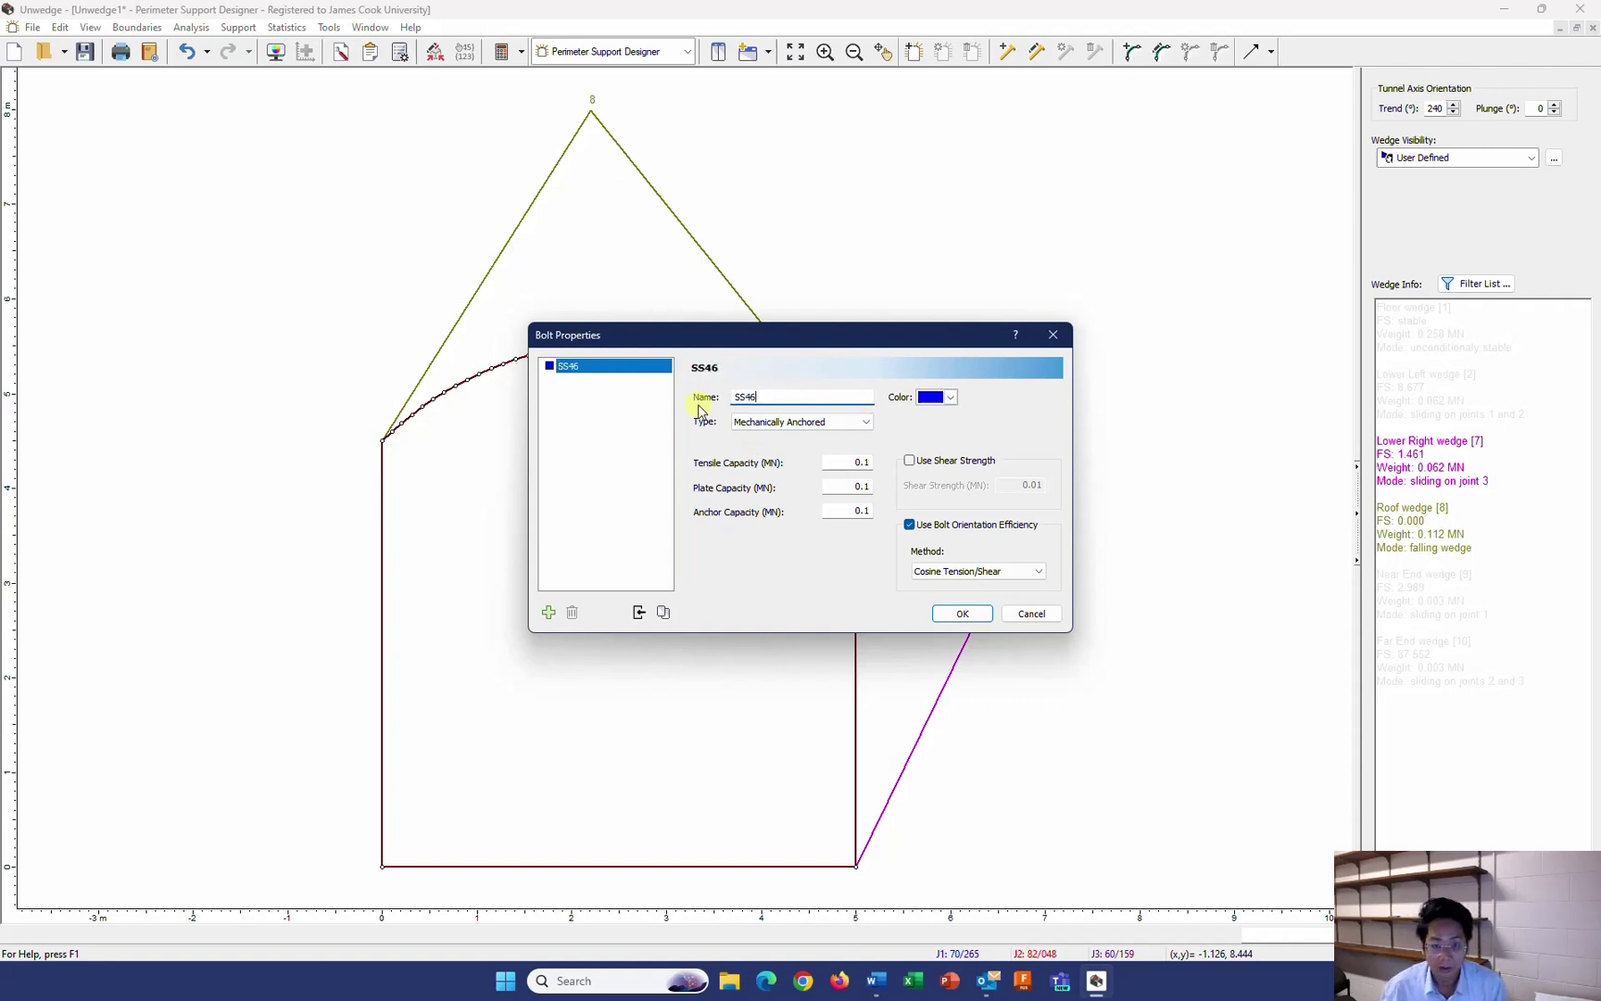
pyautogui.click(746, 423)
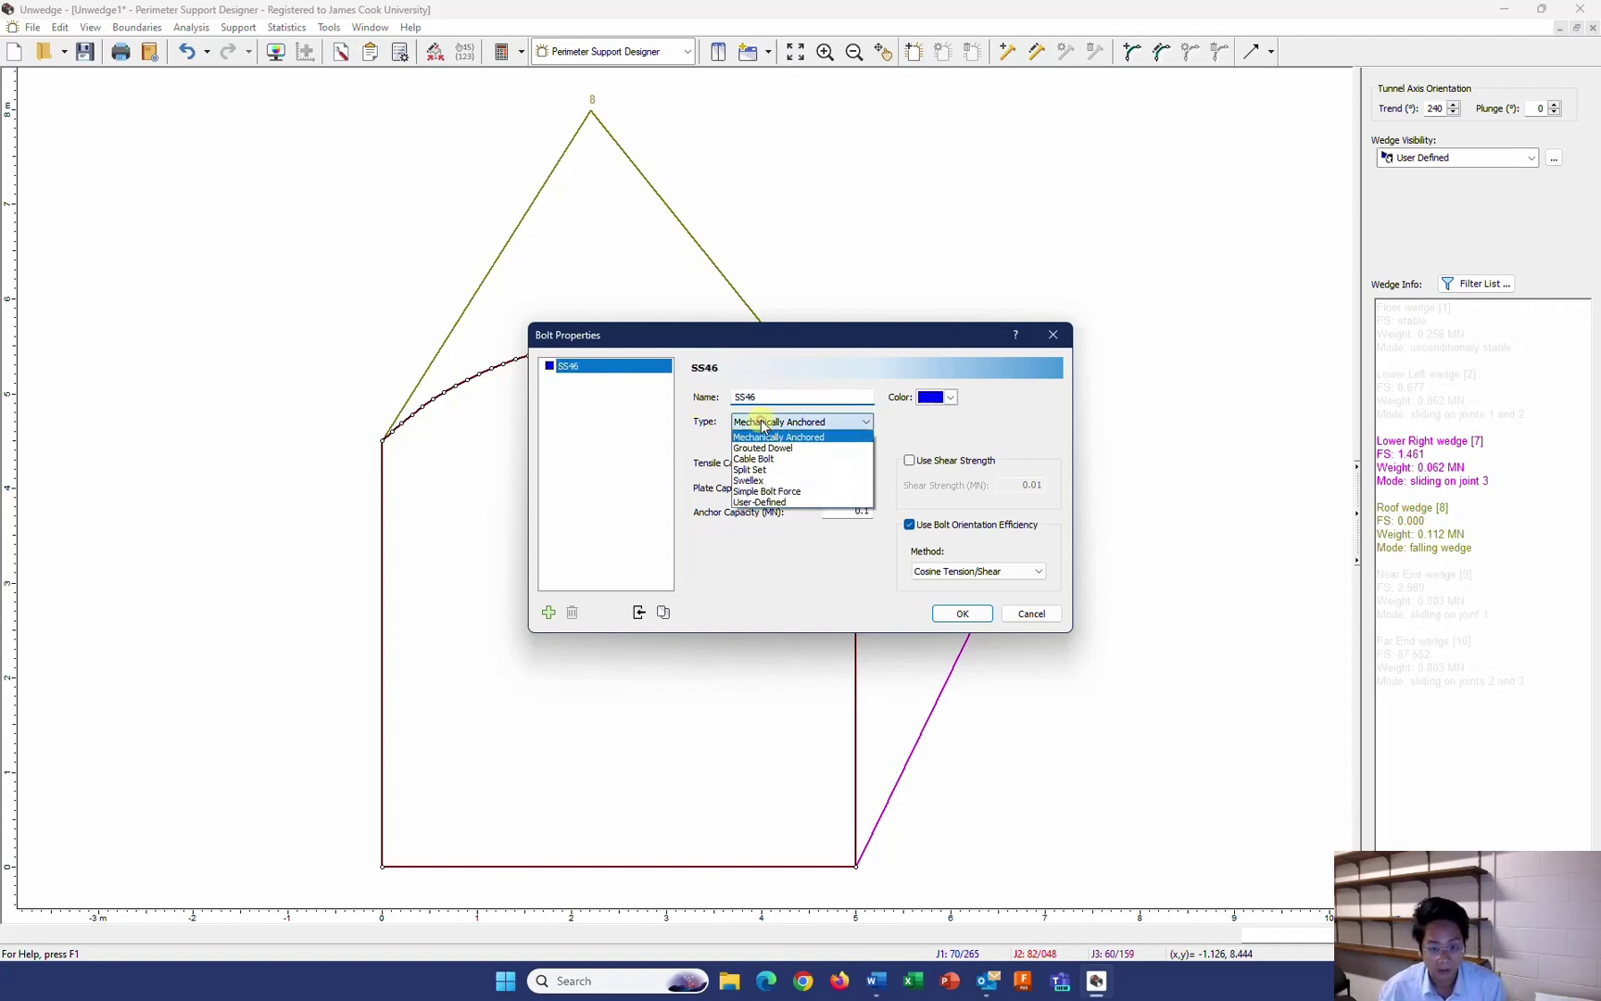
pyautogui.click(769, 470)
pyautogui.moveTo(853, 461); pyautogui.dragTo(874, 463)
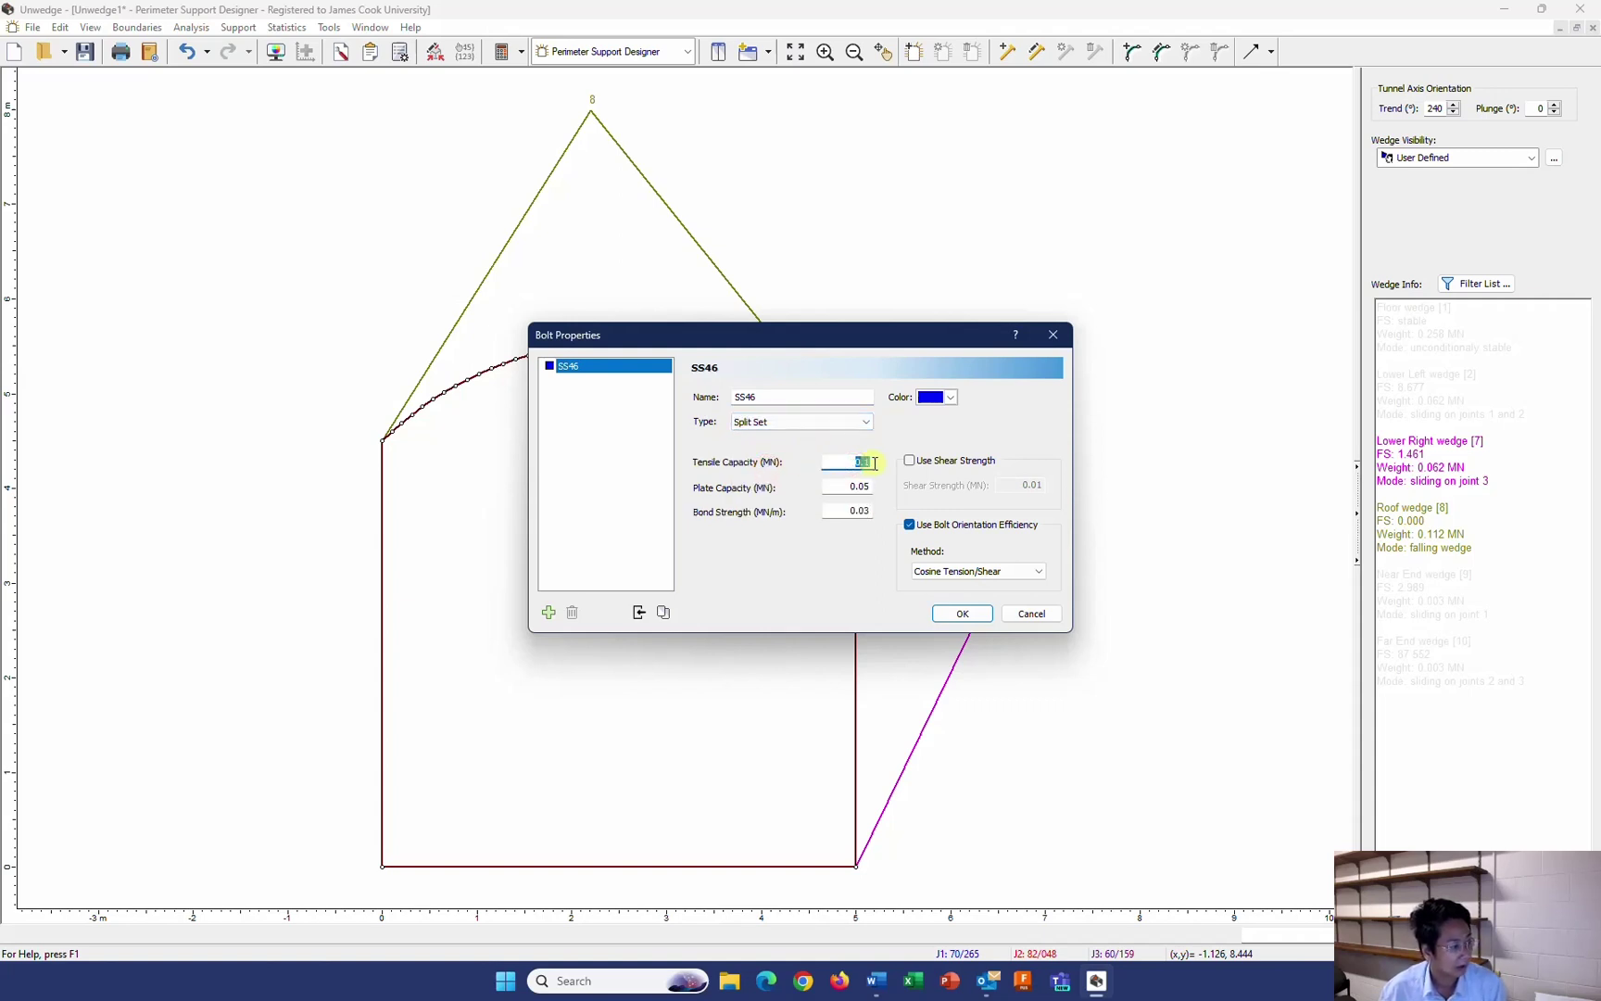
pyautogui.write('0.')
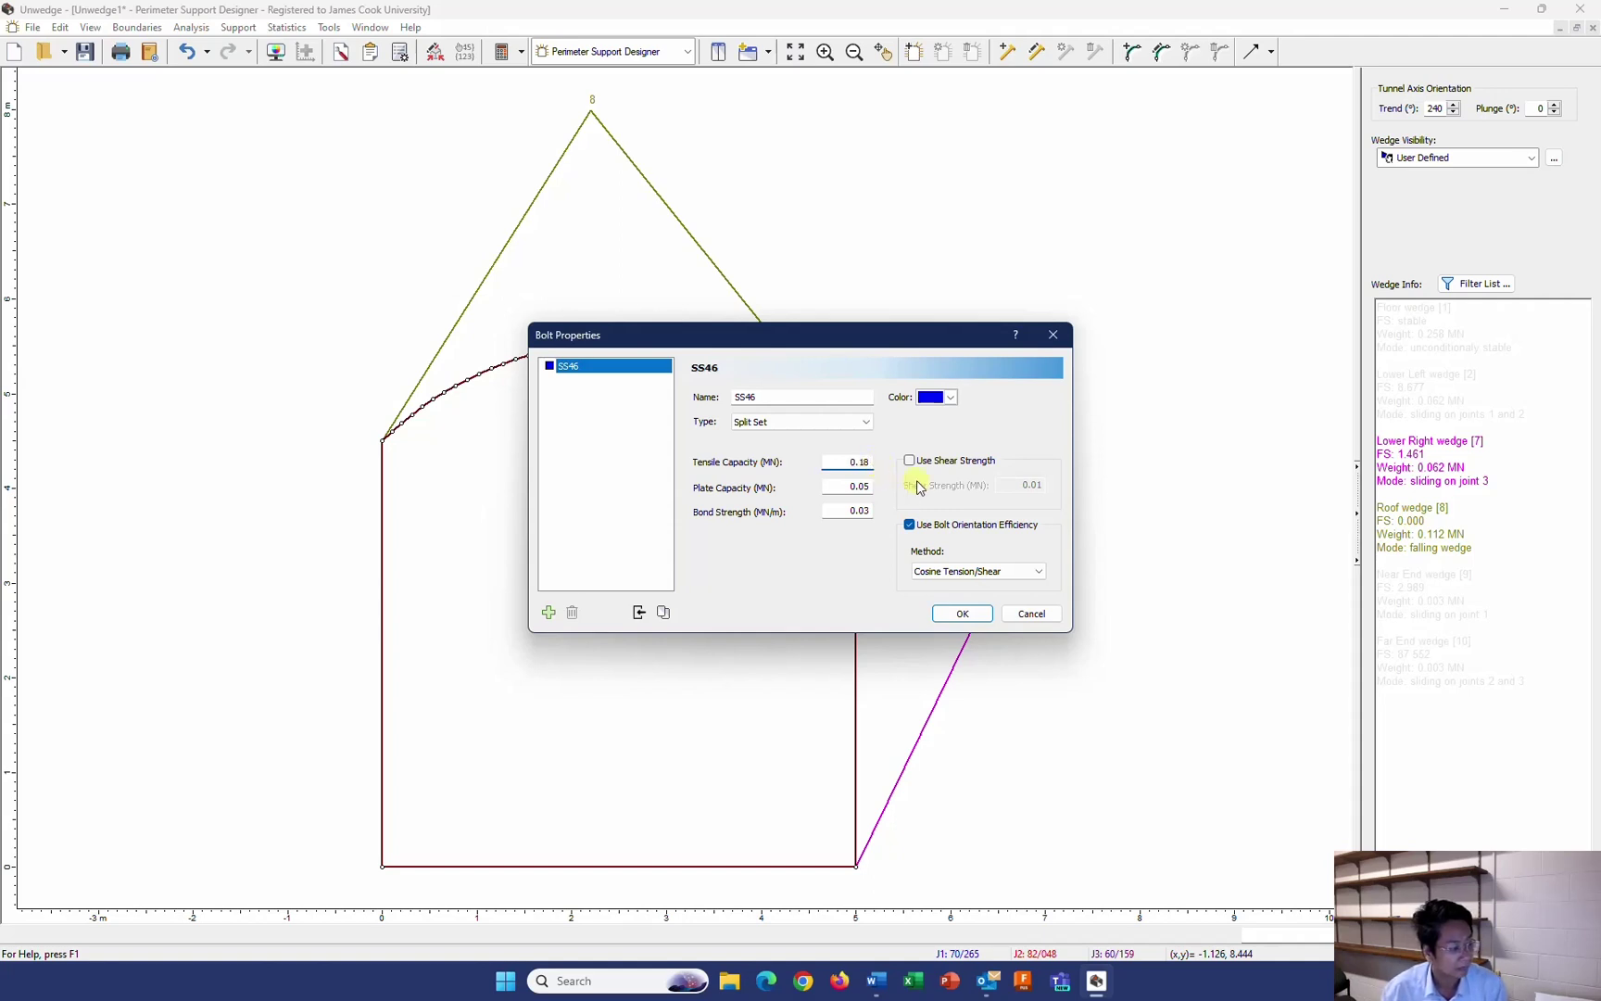
pyautogui.moveTo(845, 485); pyautogui.dragTo(880, 485)
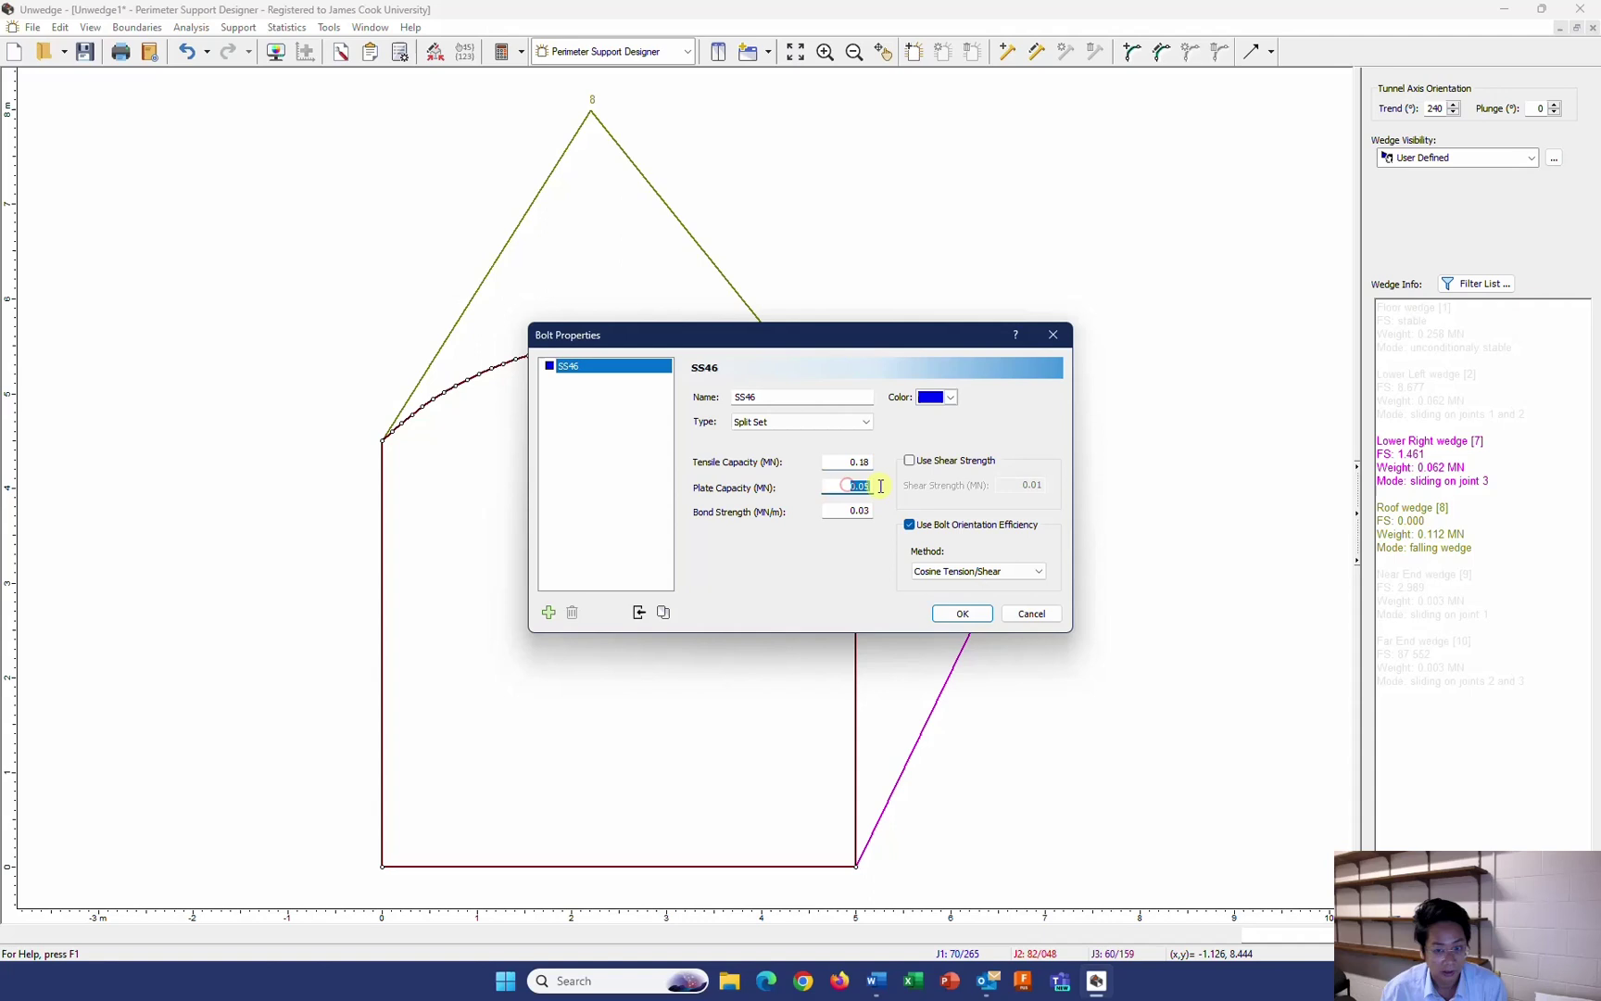
pyautogui.write('0.0')
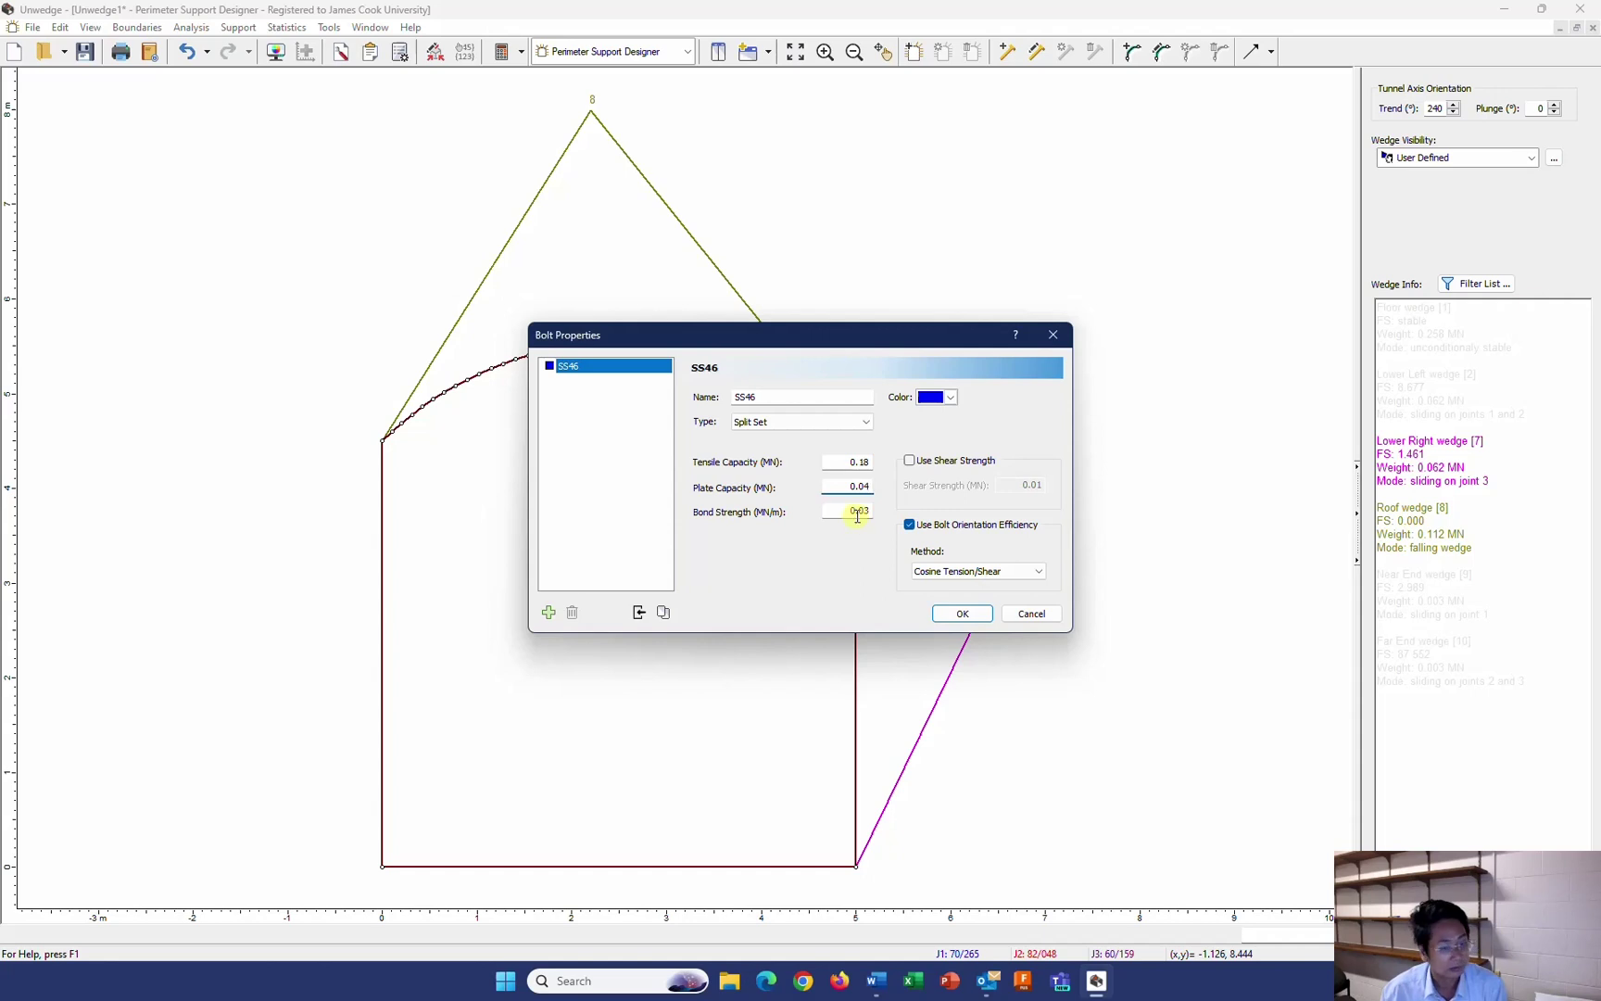
pyautogui.moveTo(851, 509); pyautogui.dragTo(877, 510)
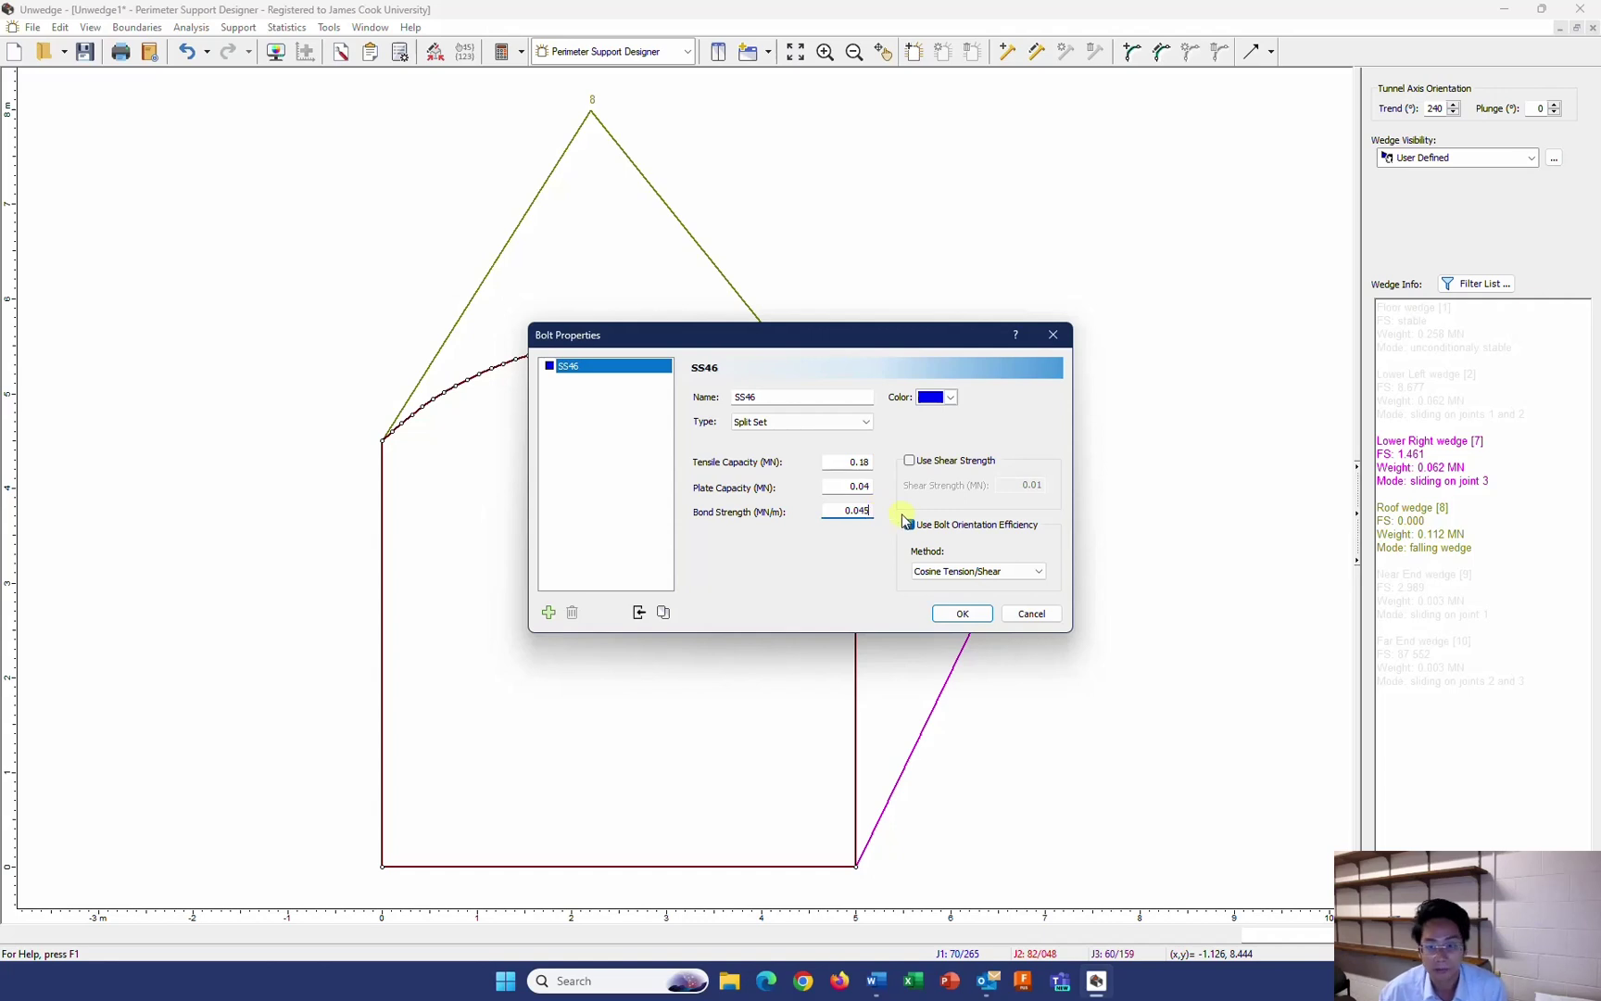
pyautogui.click(960, 613)
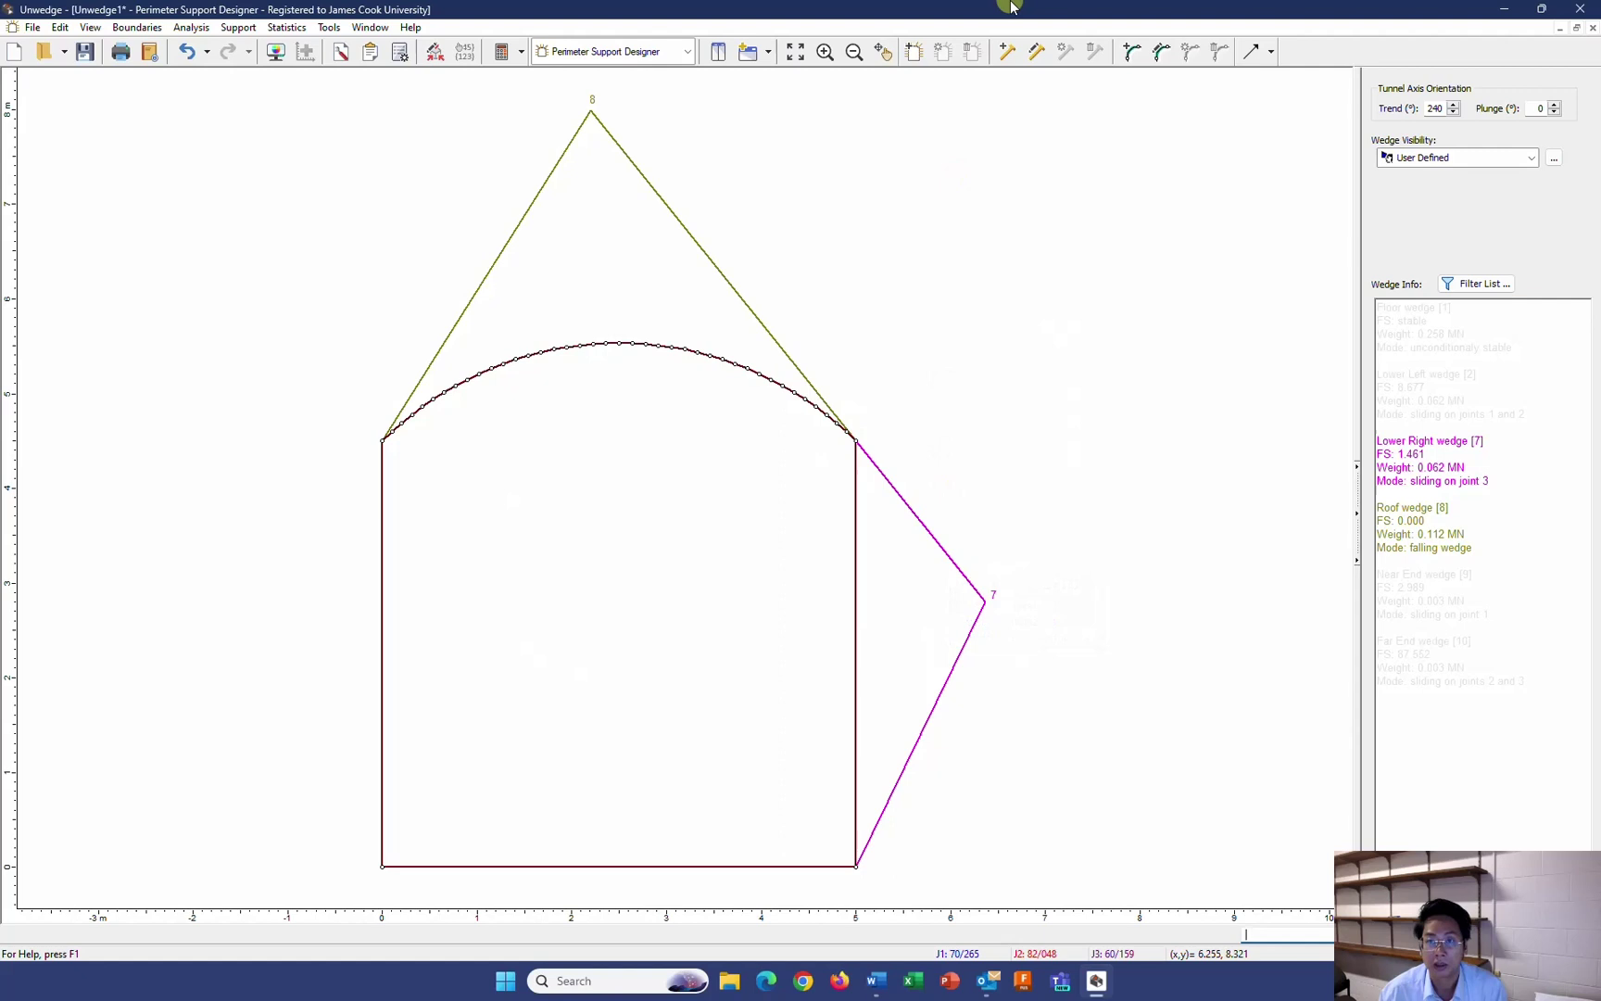
# Define a perimeter SS46 bolt pattern 2.4 m long with 1 m in-plane and out-of-plane spacing
pyautogui.click(1016, 46)
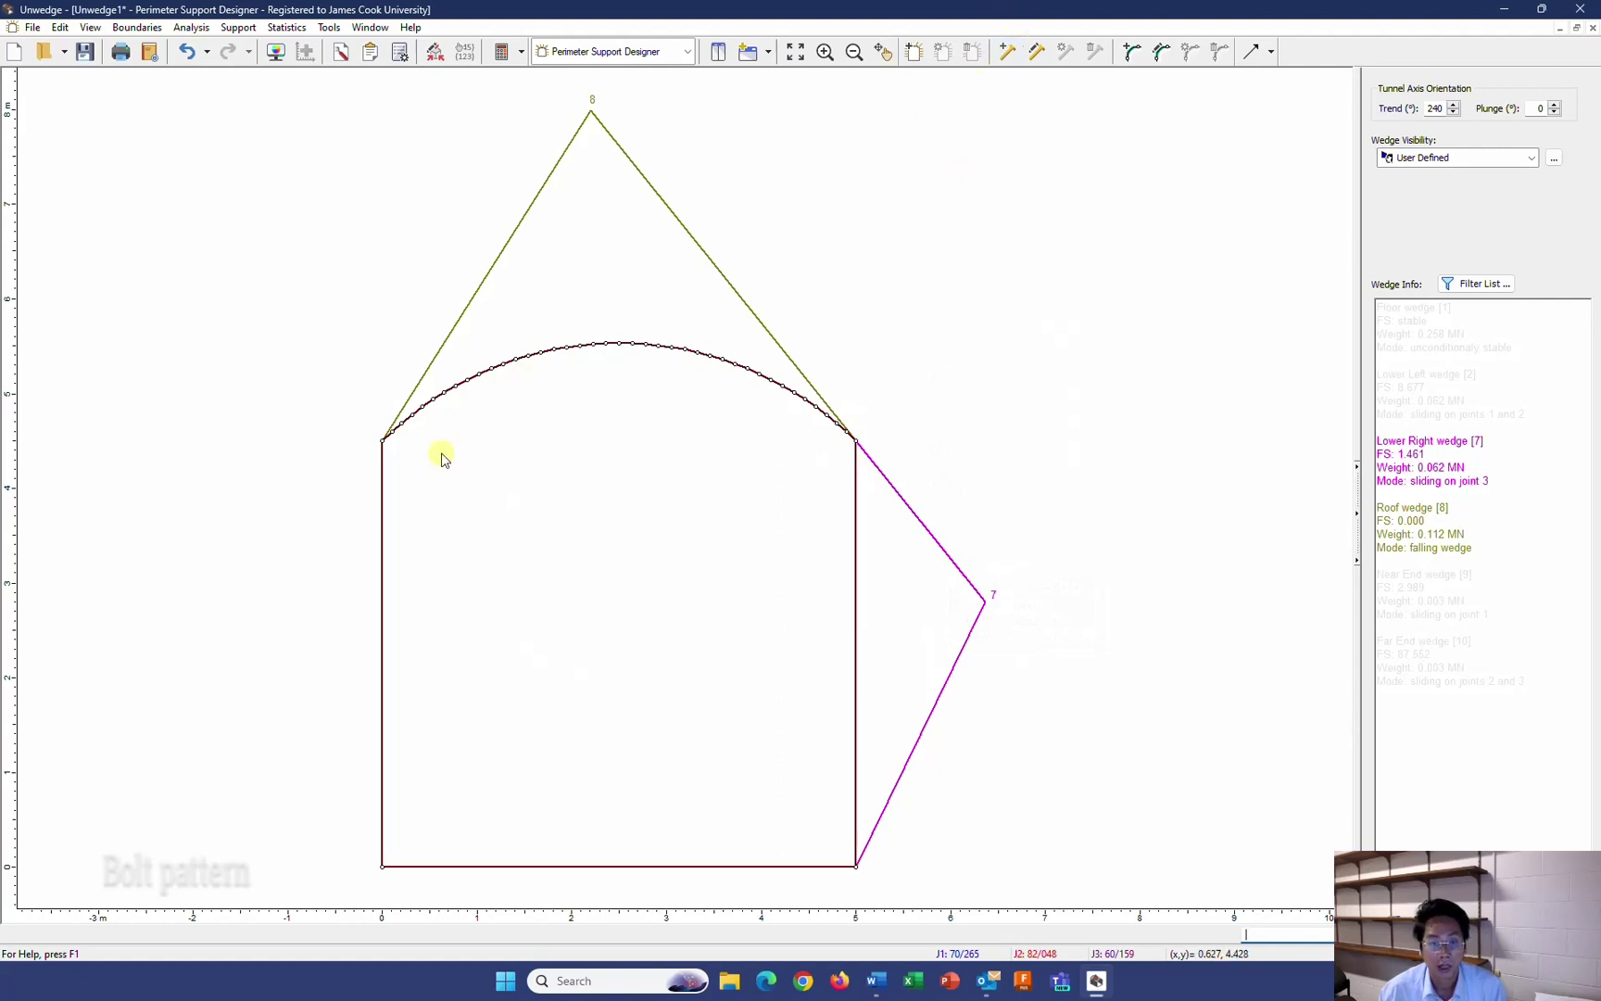
pyautogui.click(914, 54)
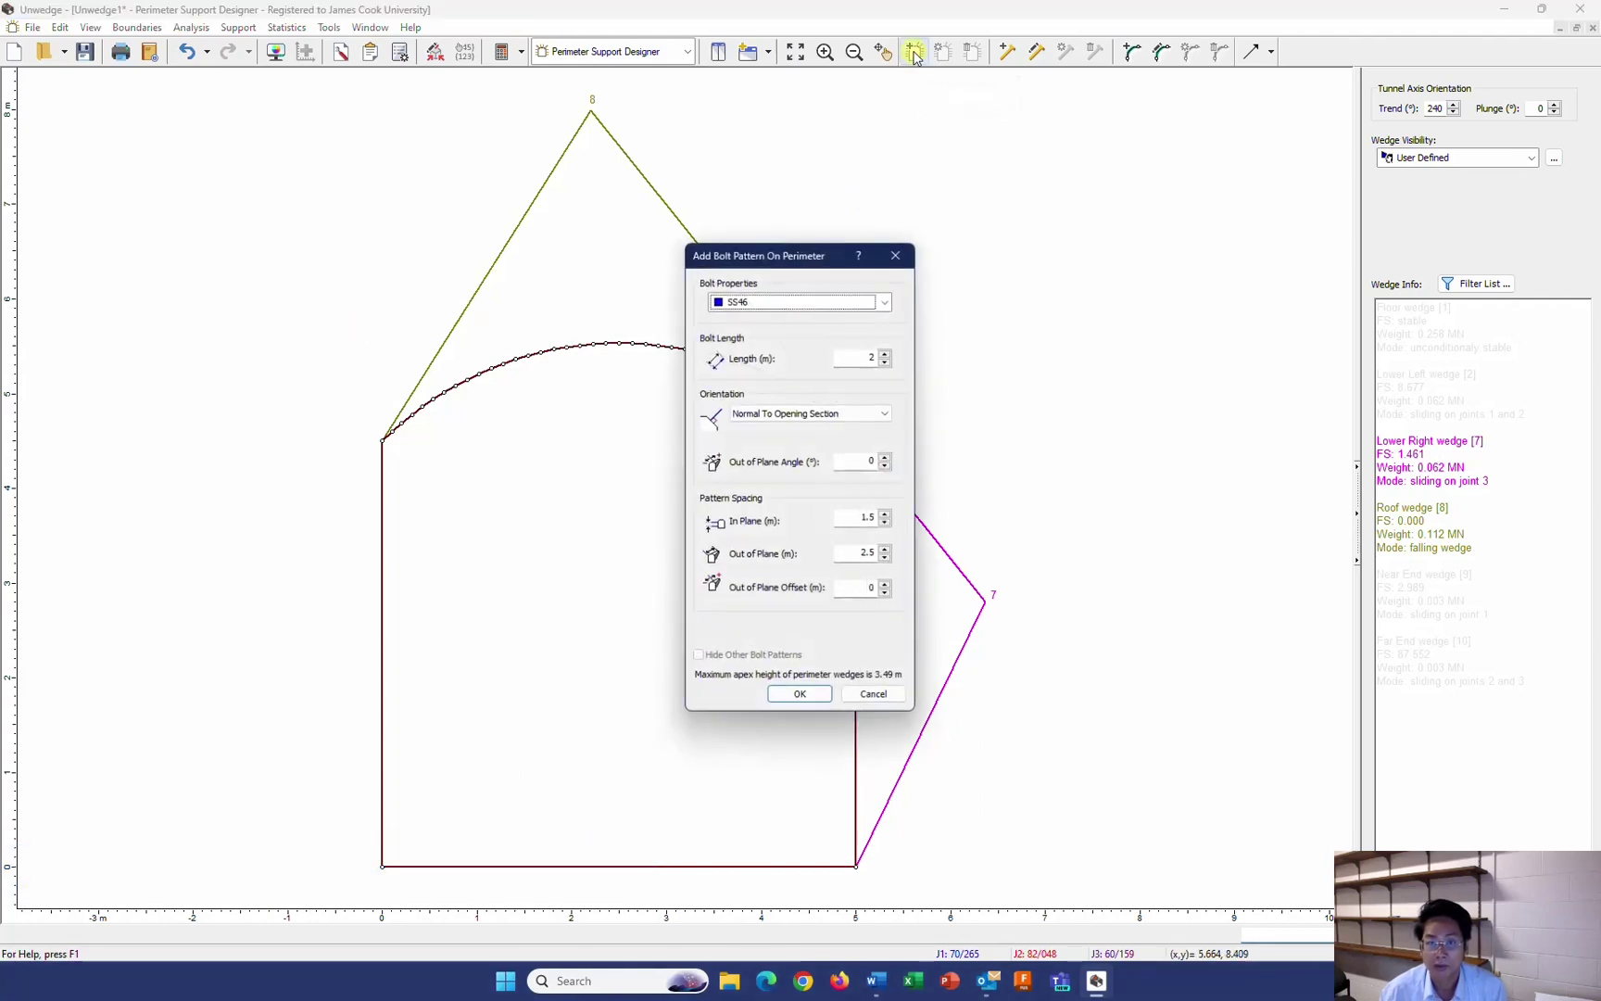
pyautogui.doubleClick(874, 358)
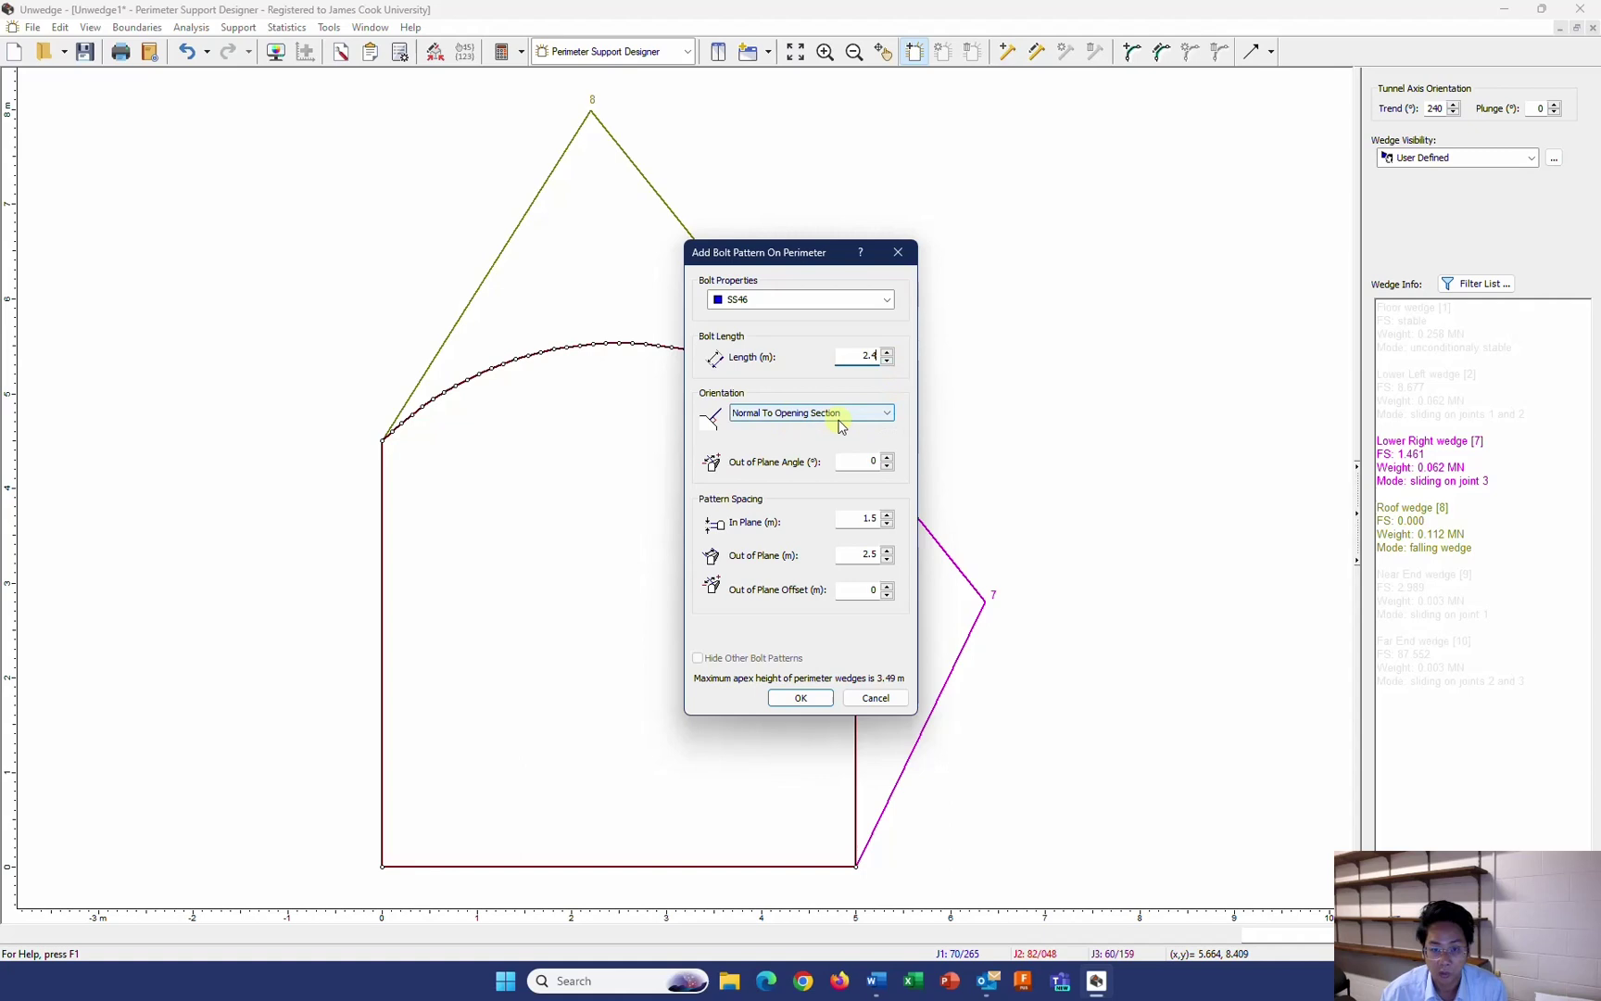
pyautogui.doubleClick(864, 519)
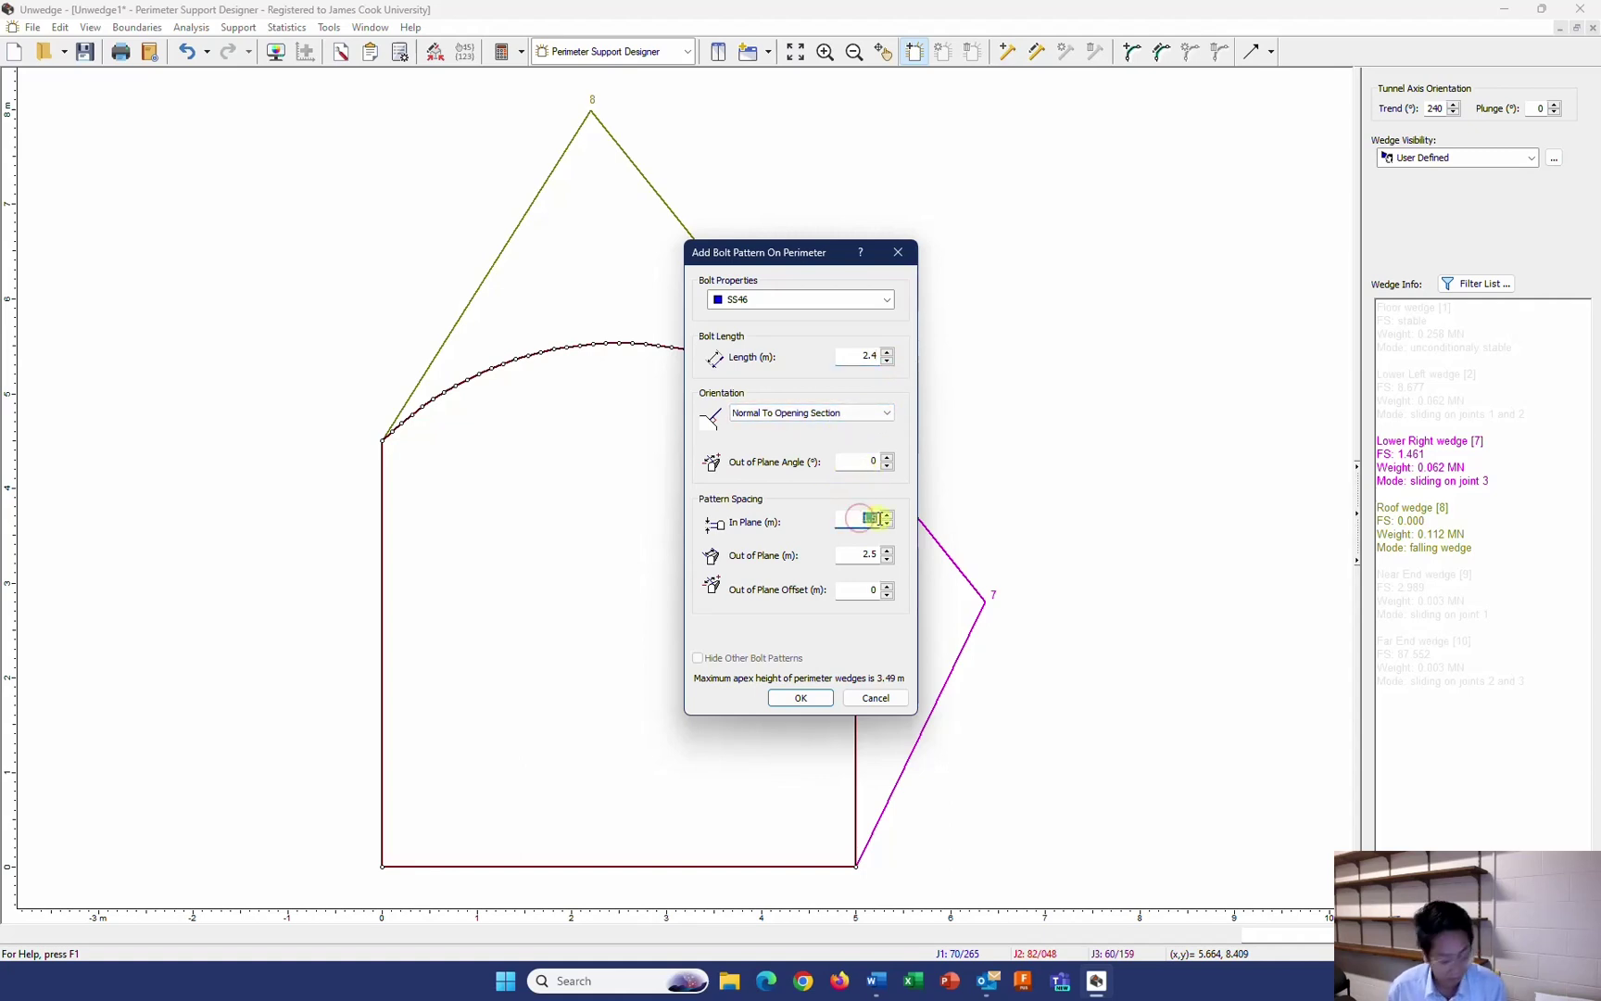
pyautogui.write('1')
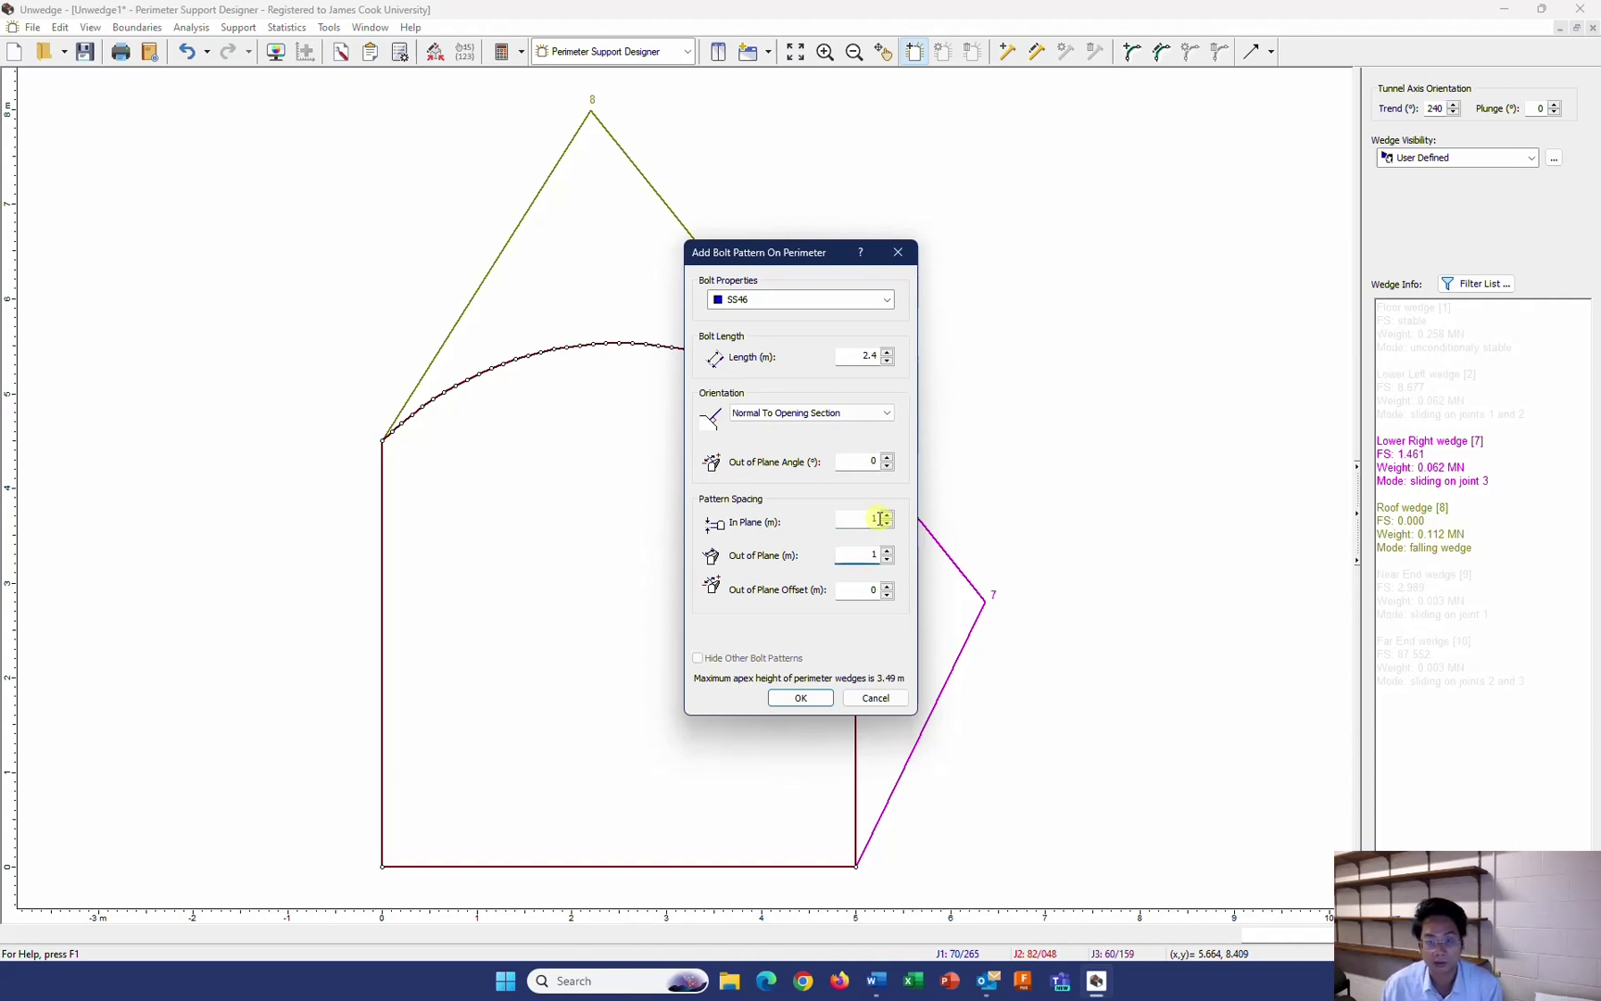
pyautogui.click(803, 702)
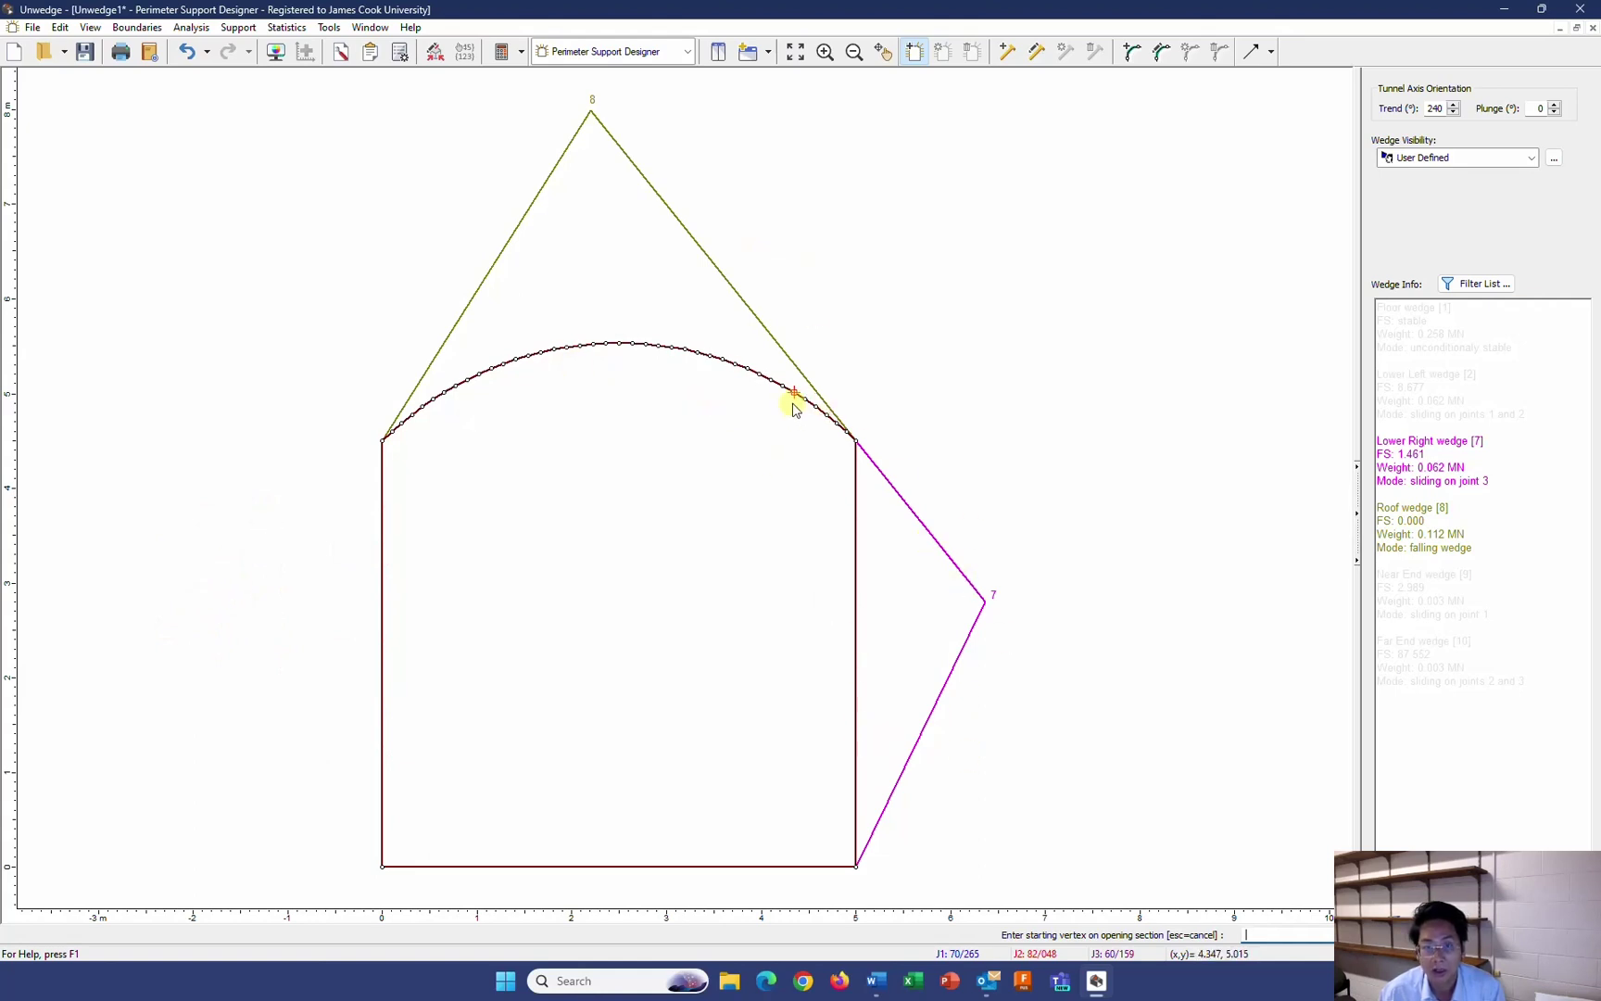
# Place bolts across the roof arch from the right vertex to the left, then check the wedge safety factors (roof 2.515)
pyautogui.click(736, 365)
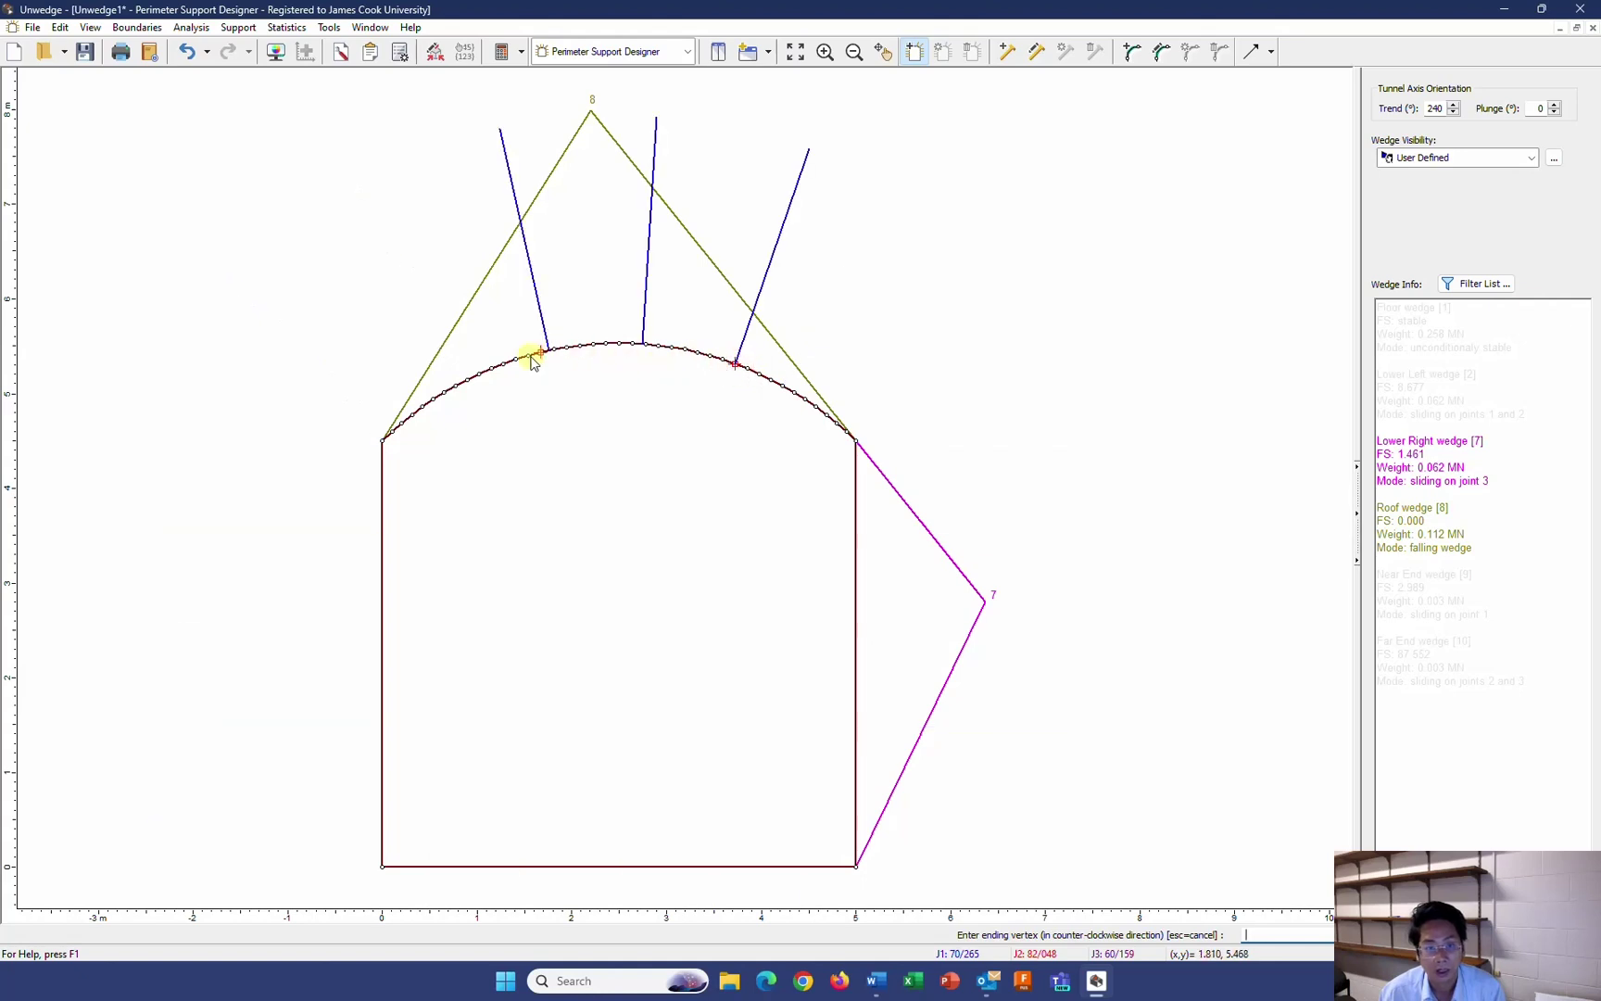
pyautogui.click(456, 383)
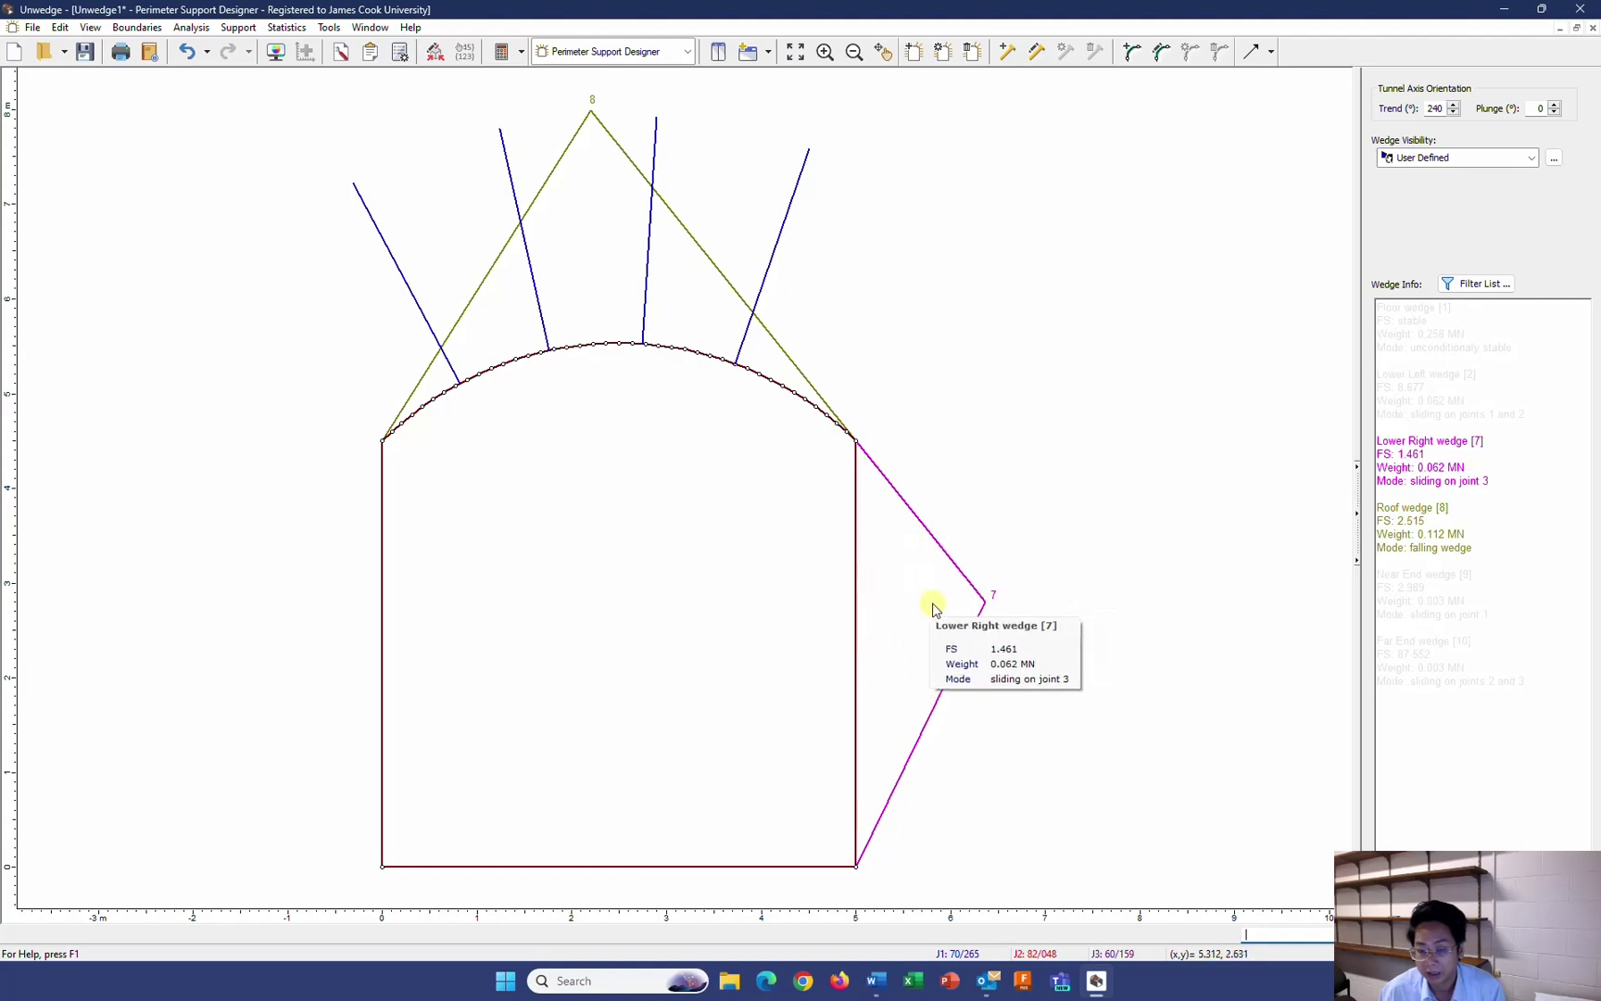
pyautogui.moveTo(942, 628)
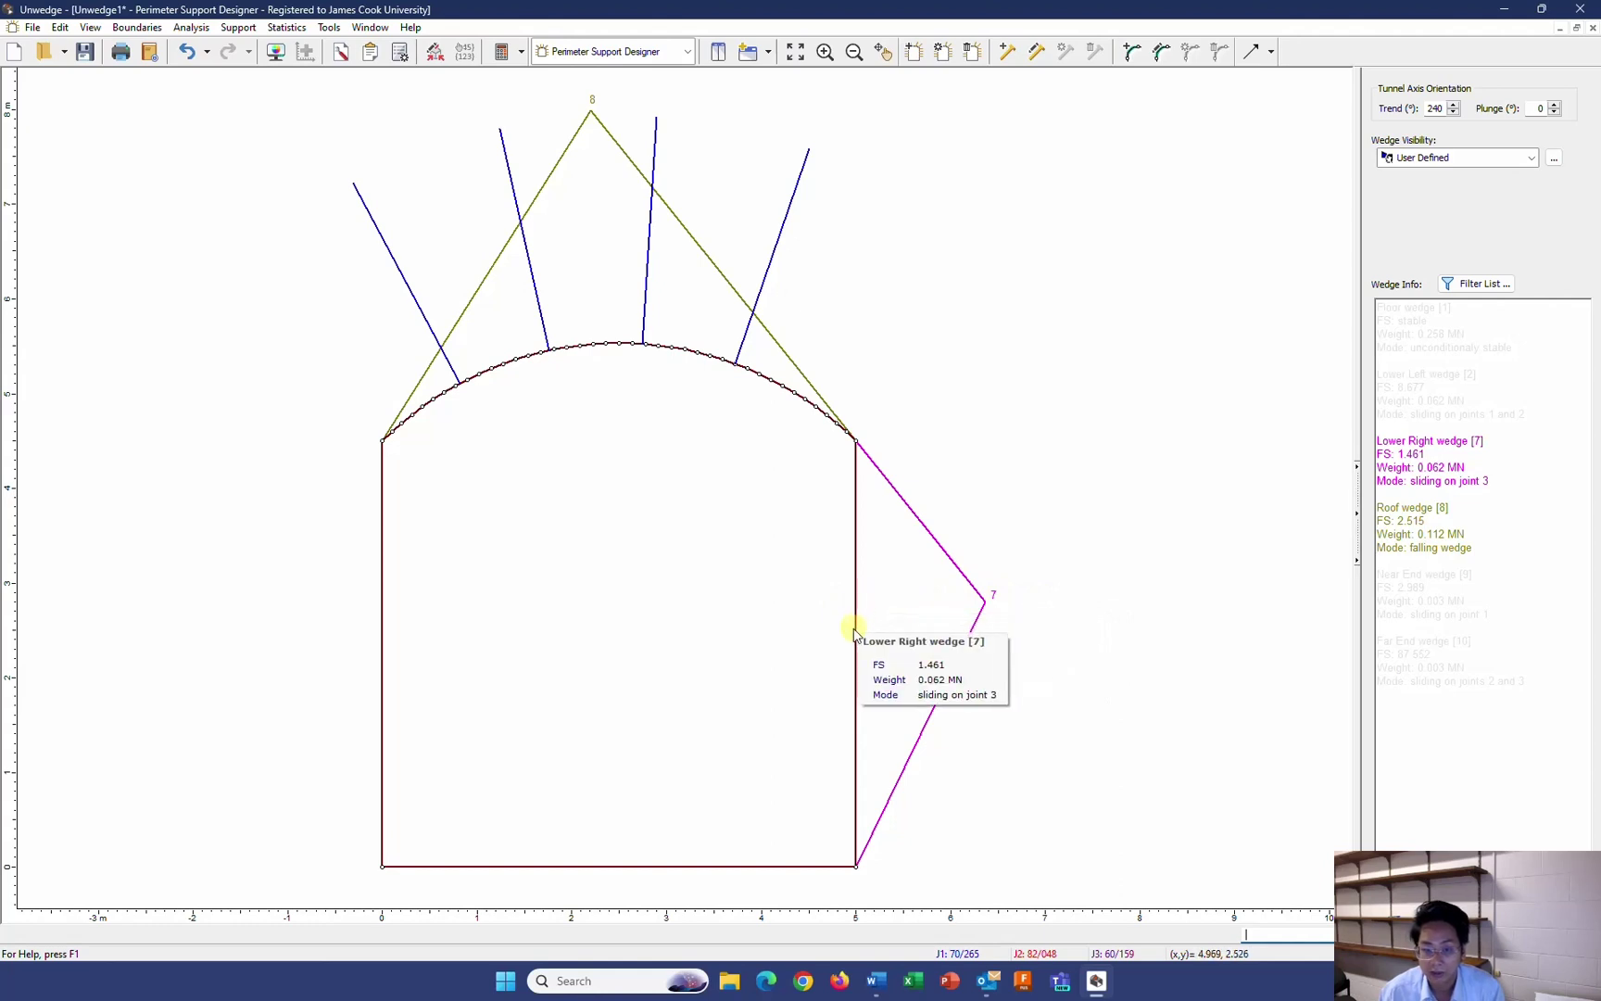
pyautogui.moveTo(596, 179)
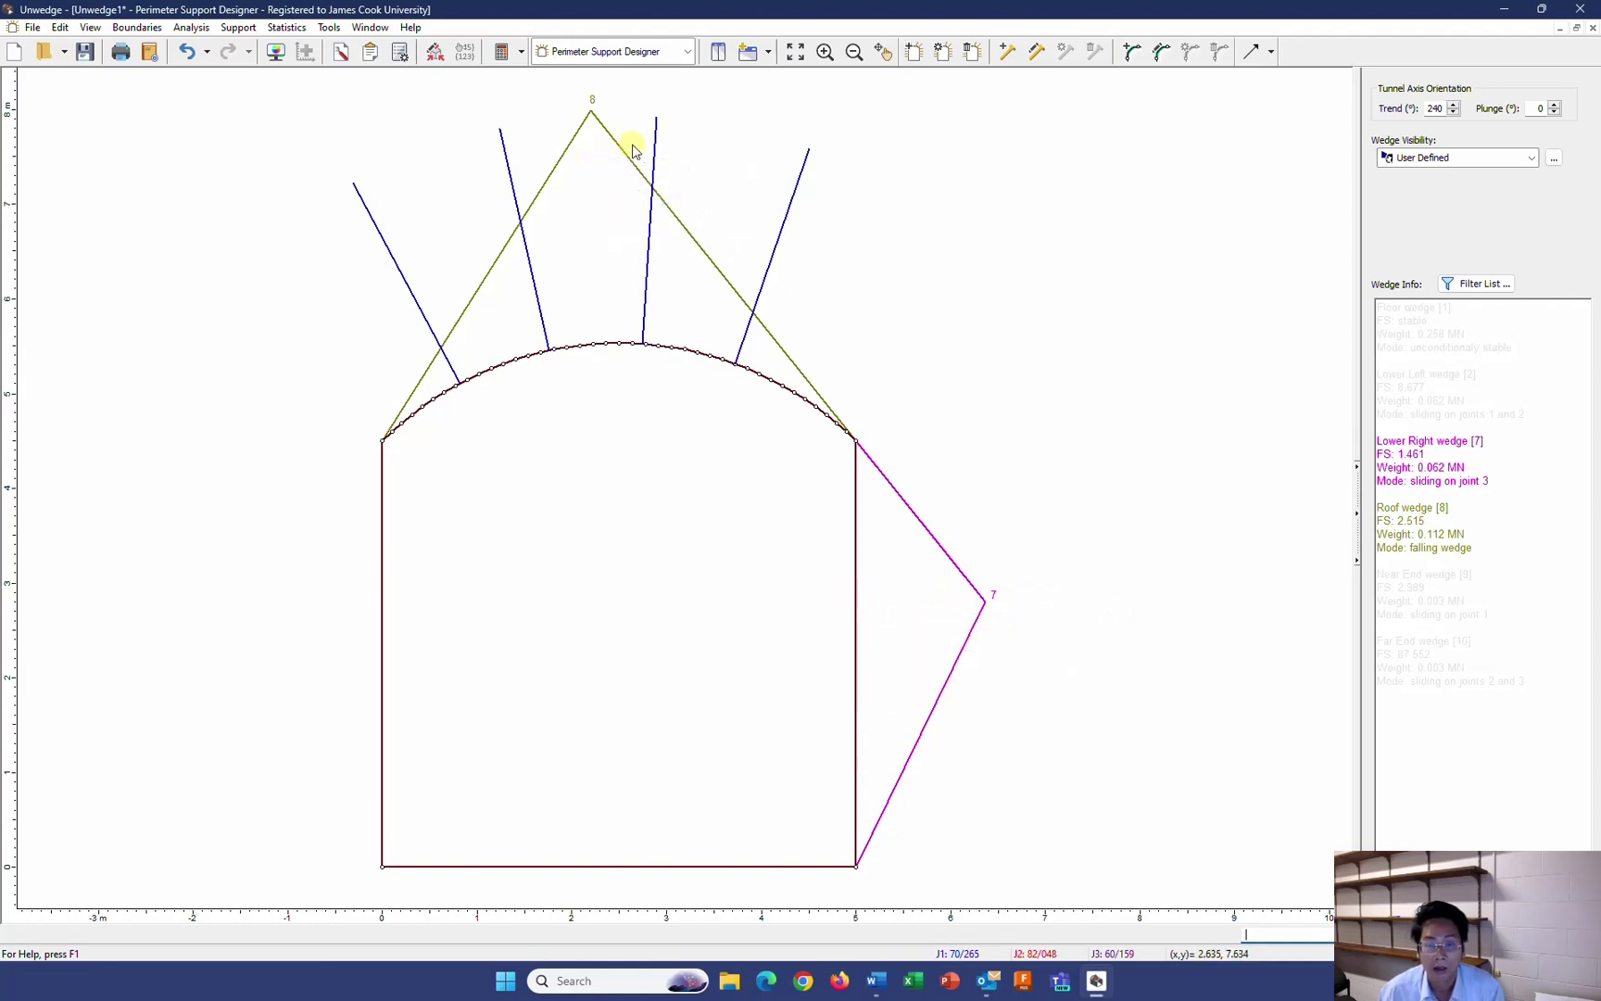
# Set up a second bolt pattern oriented at 45° to the local X axis
pyautogui.click(915, 51)
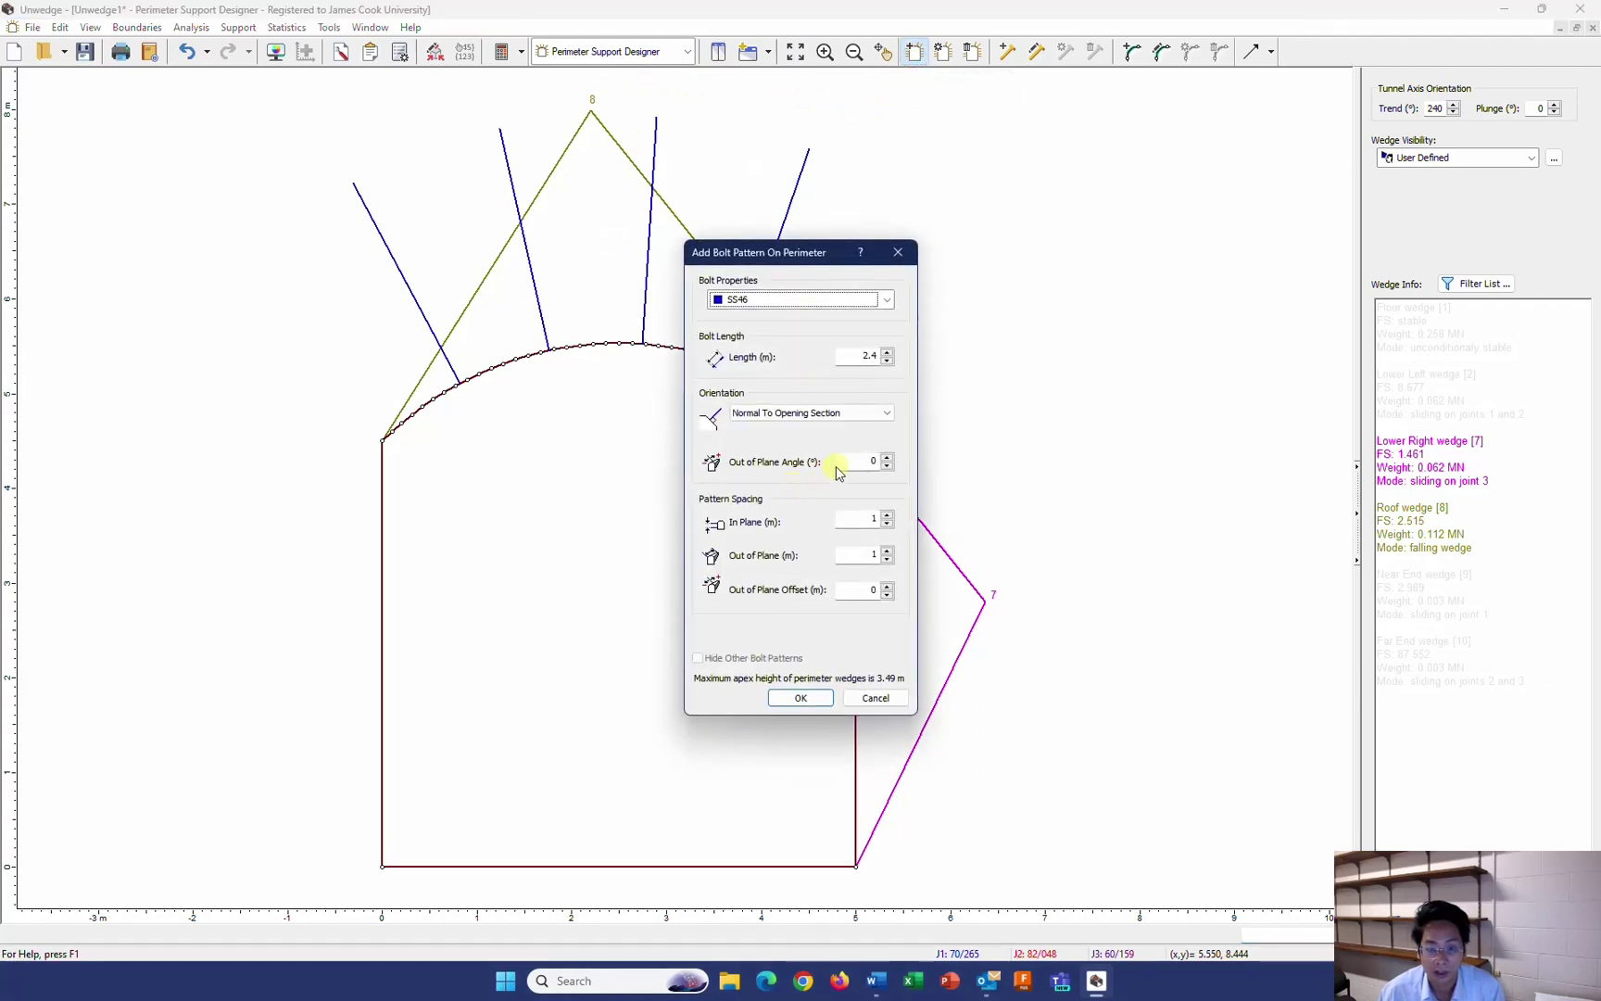
pyautogui.click(847, 416)
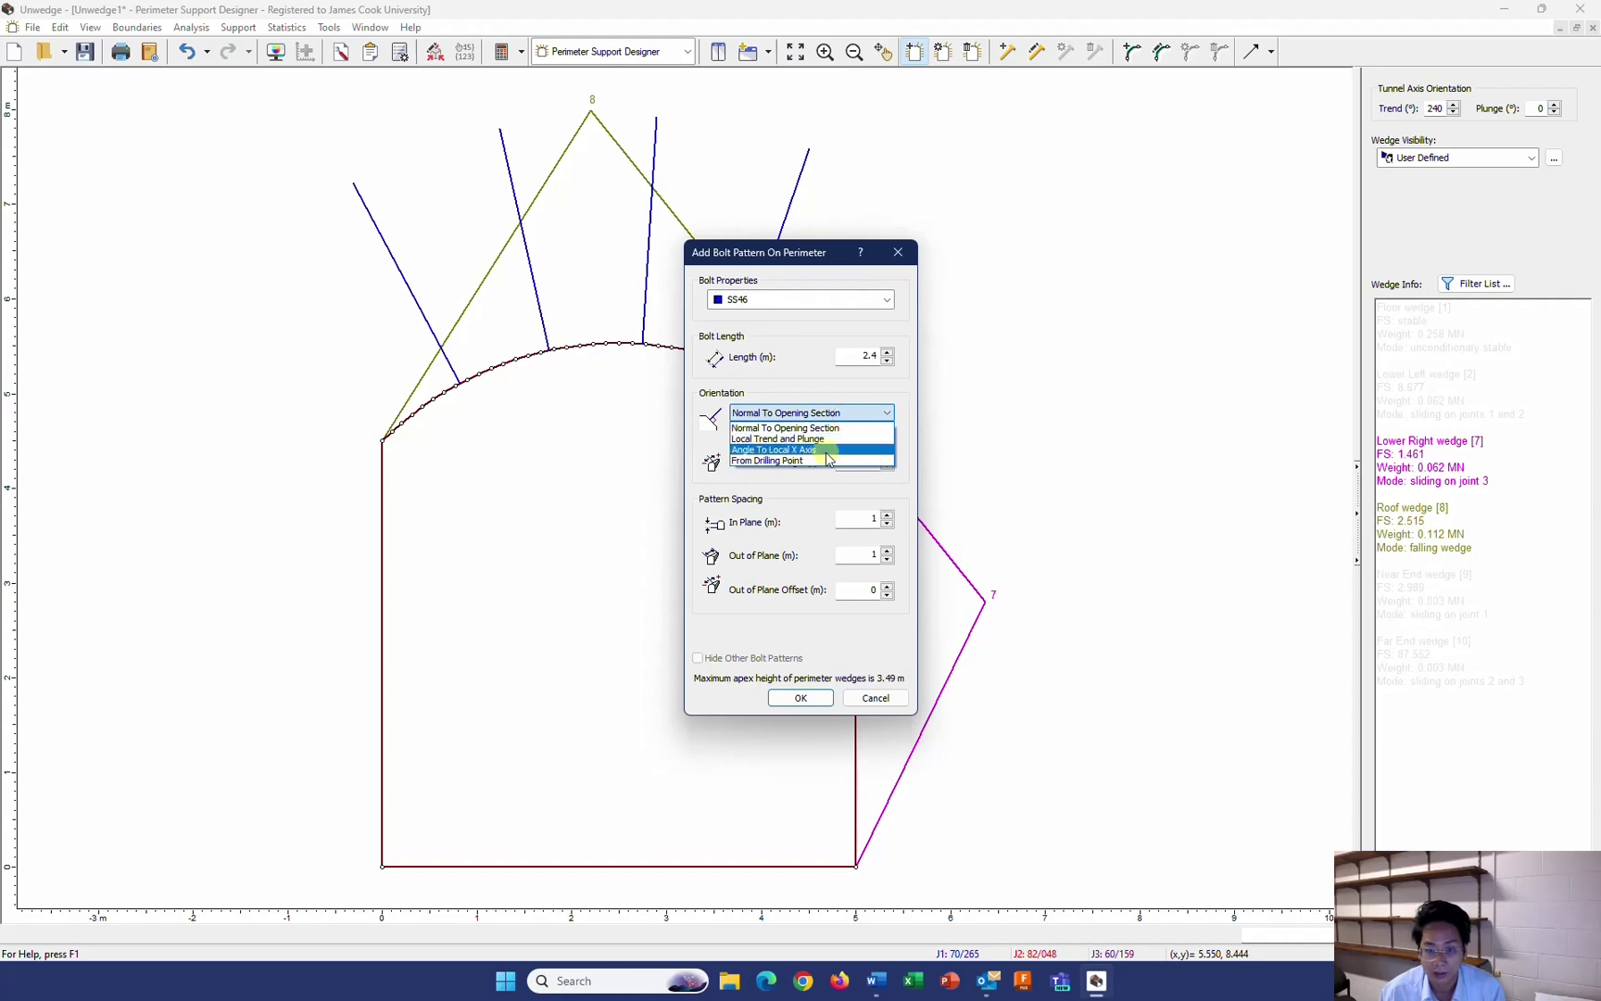
pyautogui.click(826, 451)
pyautogui.click(859, 437)
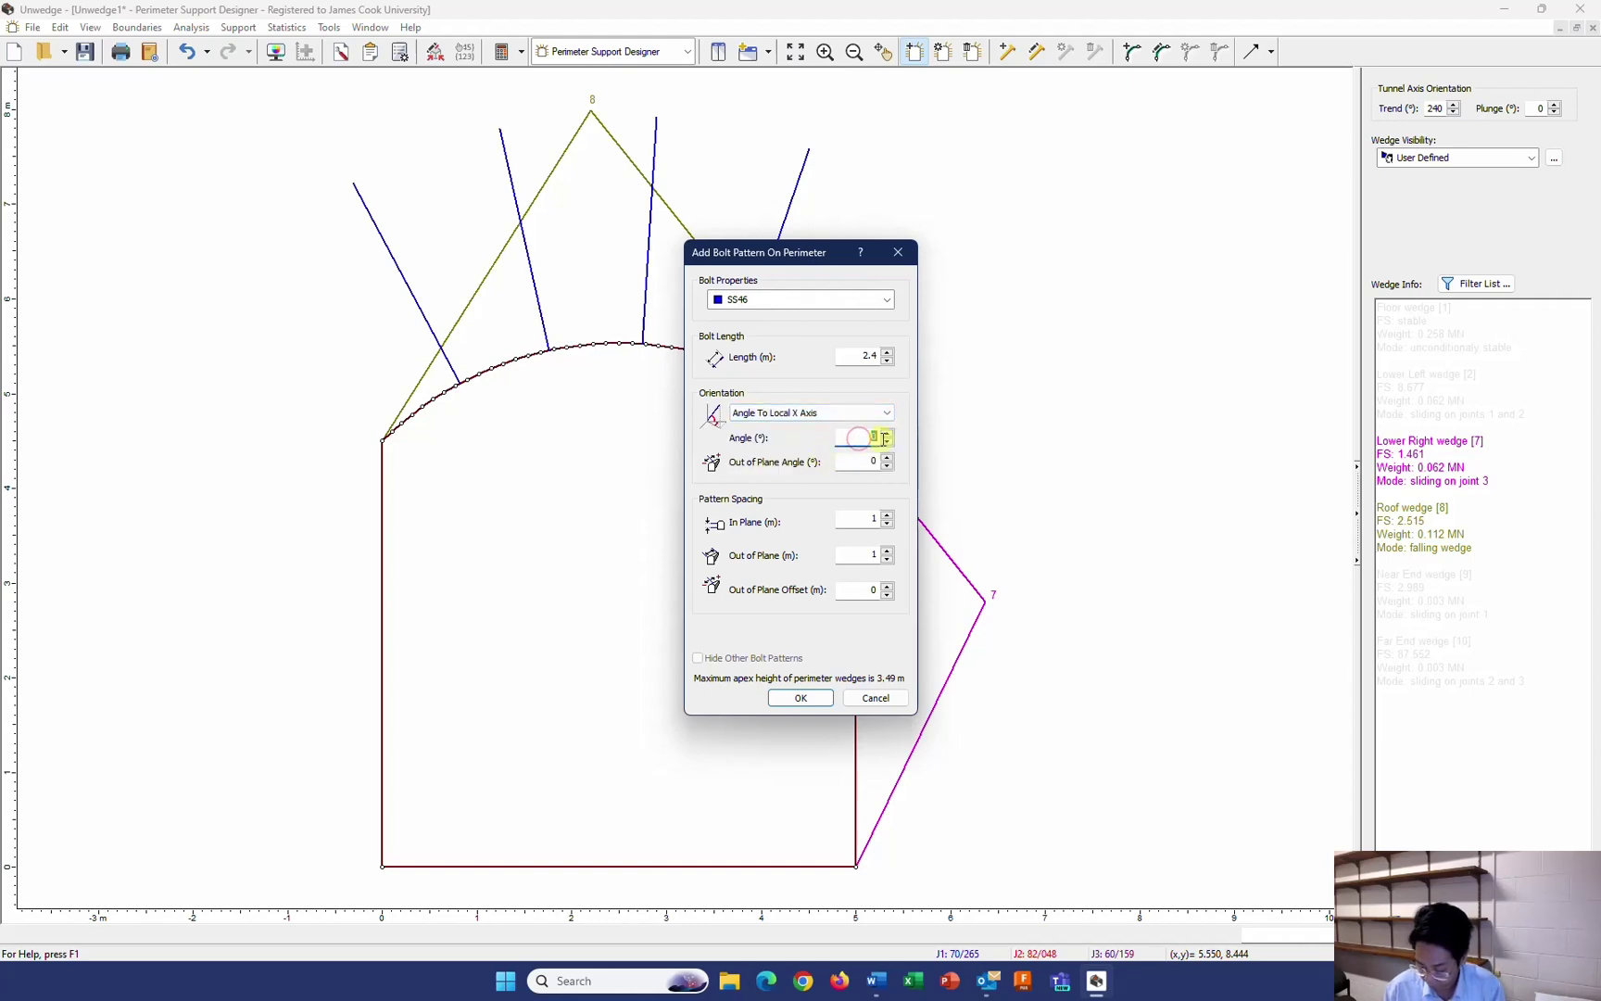
pyautogui.write('45')
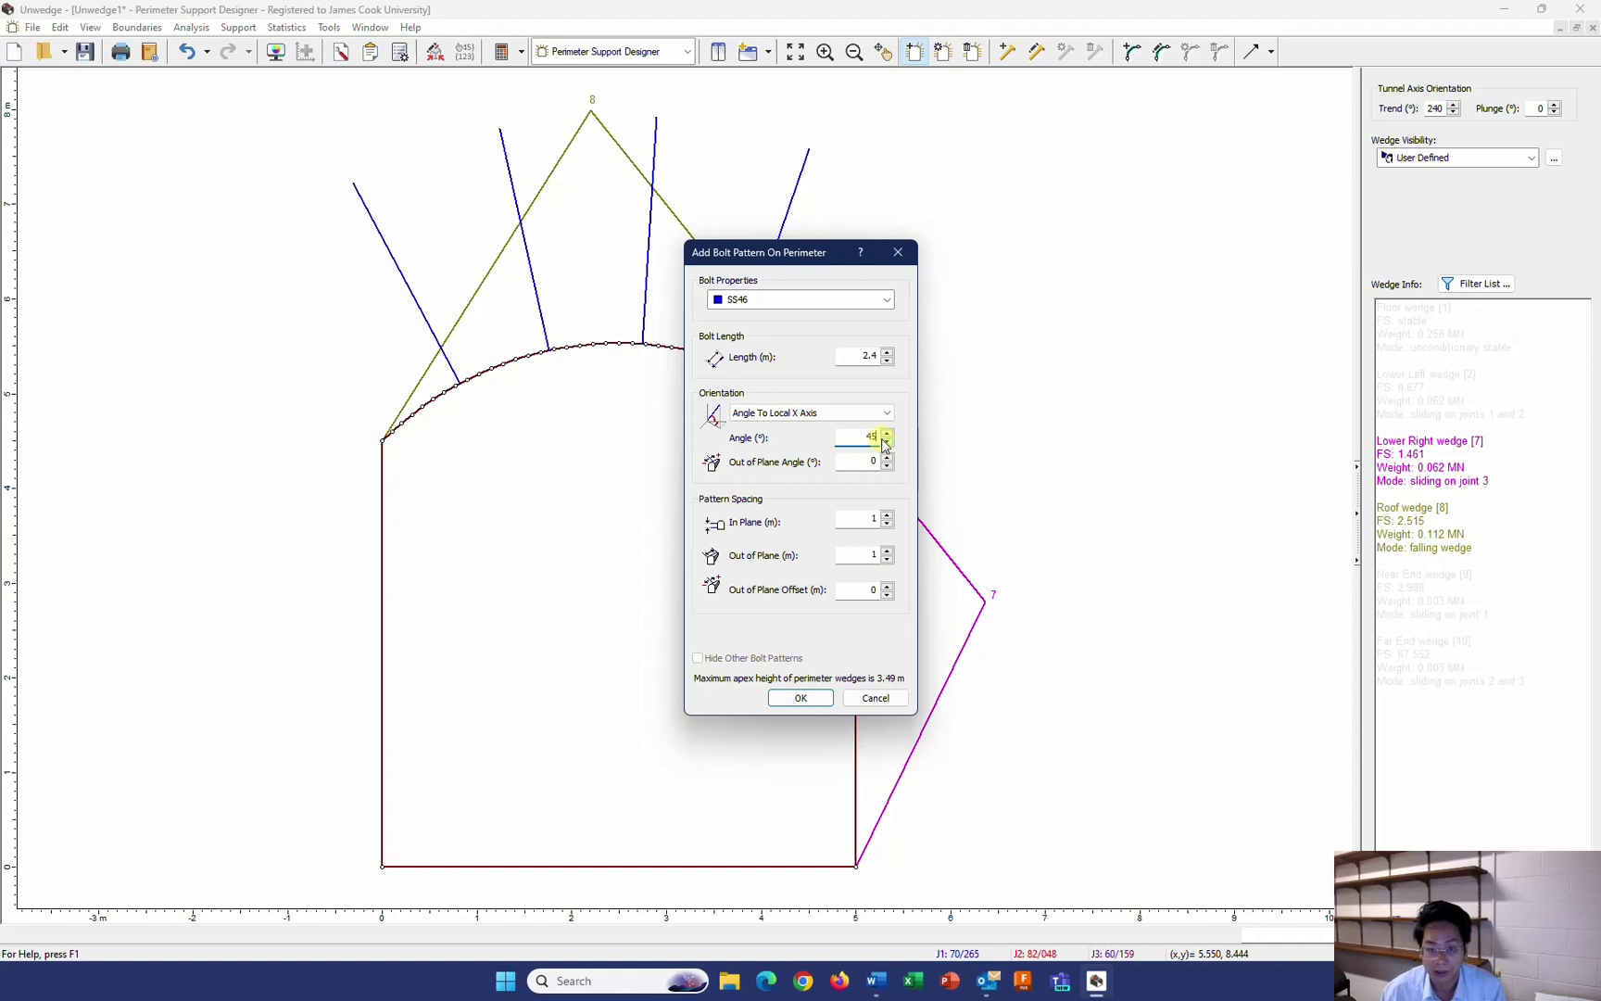
pyautogui.click(801, 695)
# Place the 45° bolts on the right wall, raising the lower-right wedge FS to 2.564
pyautogui.click(856, 616)
pyautogui.click(854, 589)
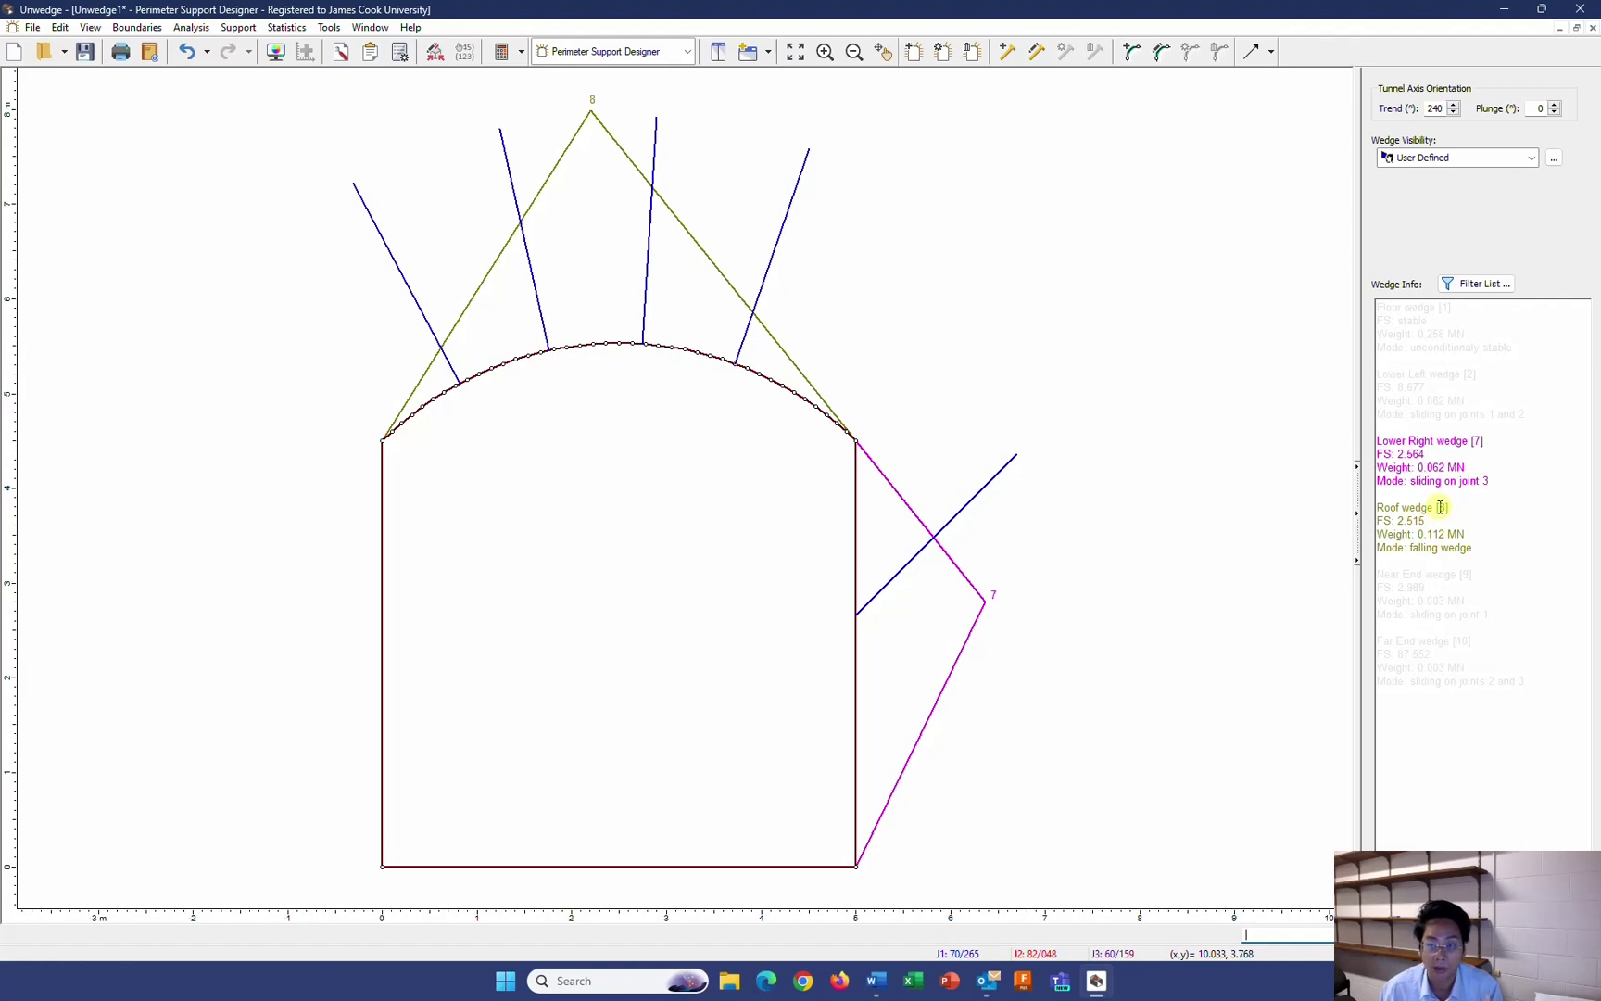
pyautogui.click(90, 27)
pyautogui.moveTo(112, 55)
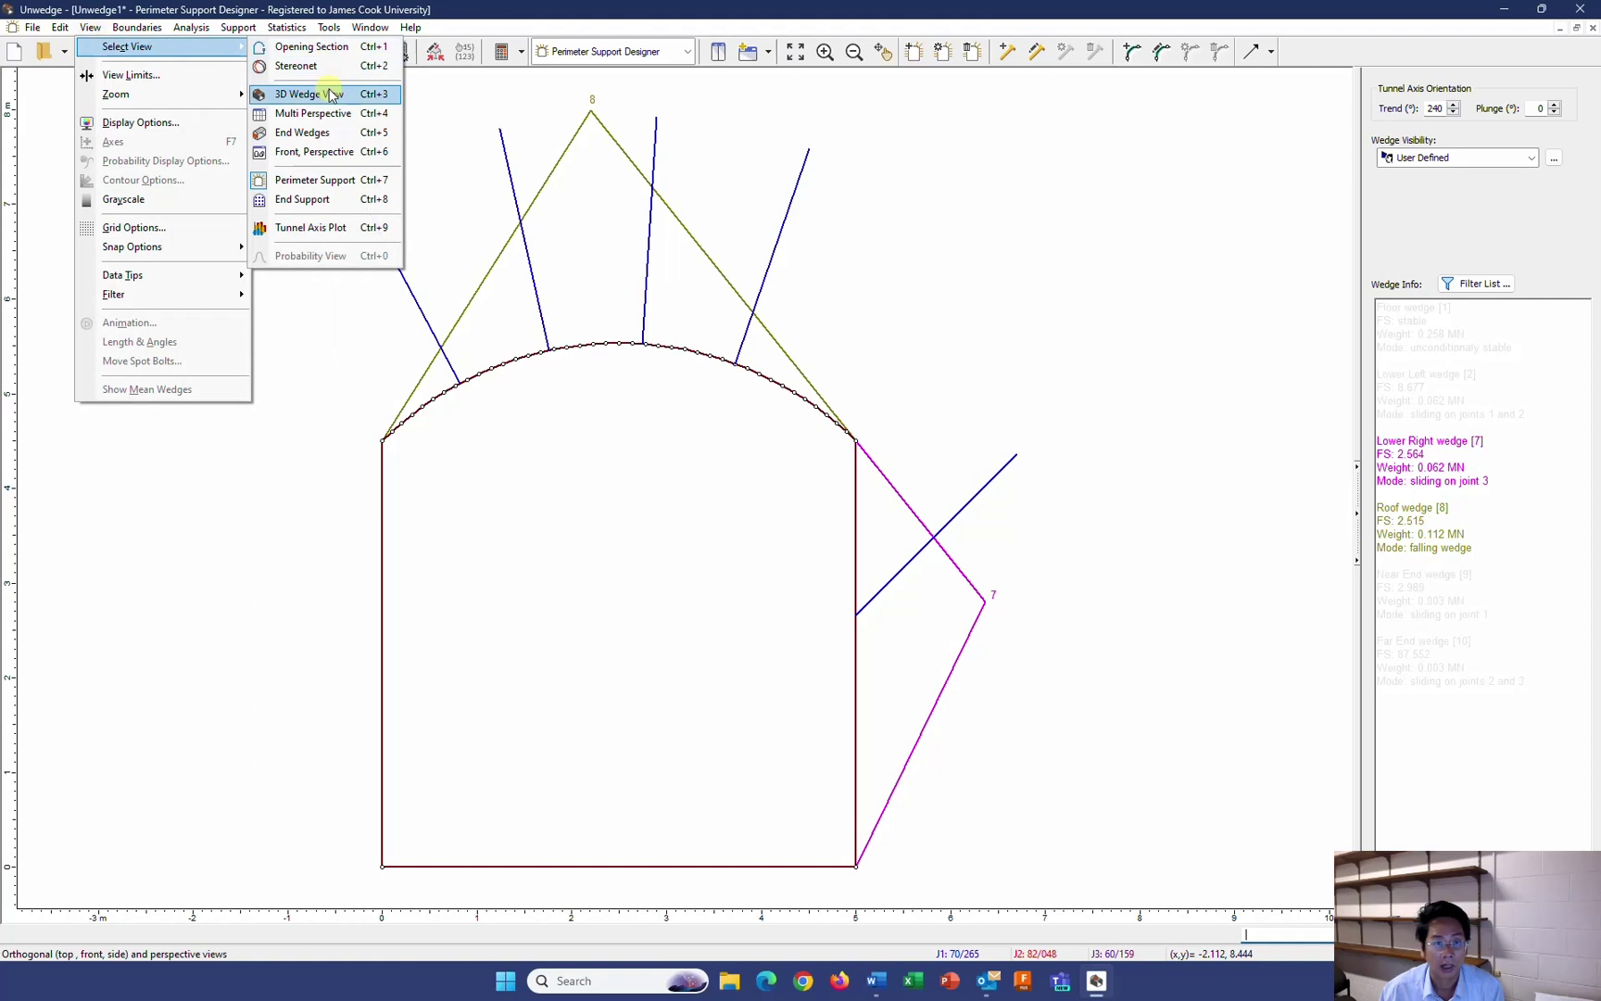
# Switch to 3D Wedge View to see bolts crossing the roof and lower-right wedges
pyautogui.click(330, 99)
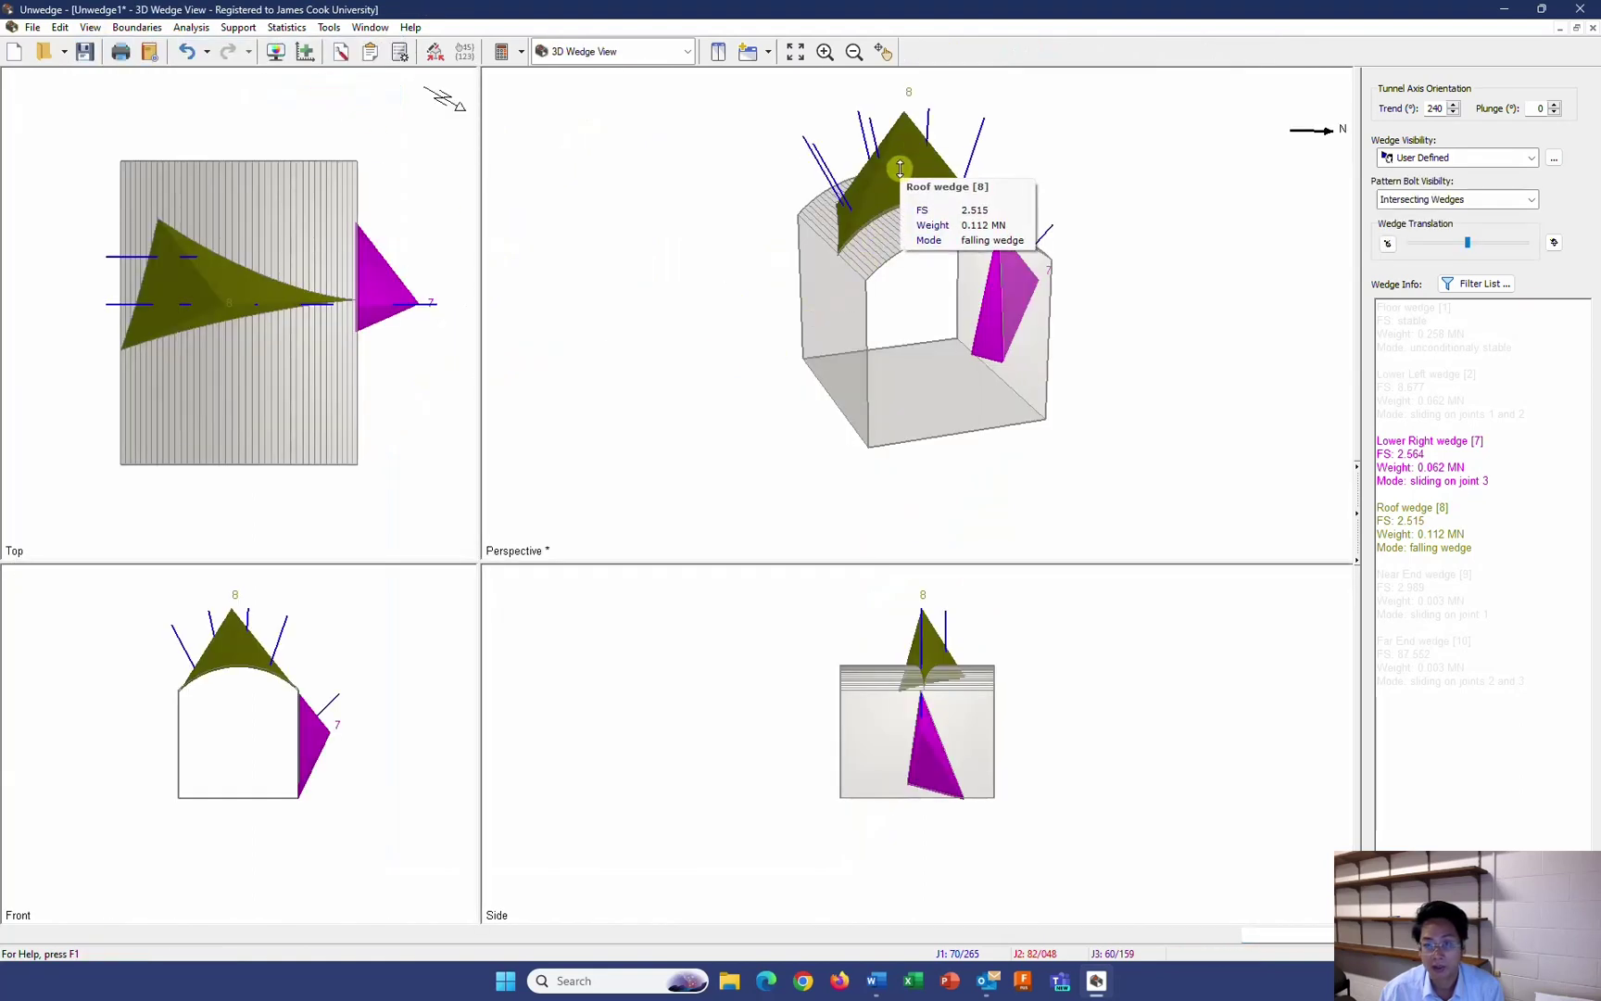
pyautogui.moveTo(907, 164); pyautogui.dragTo(905, 170)
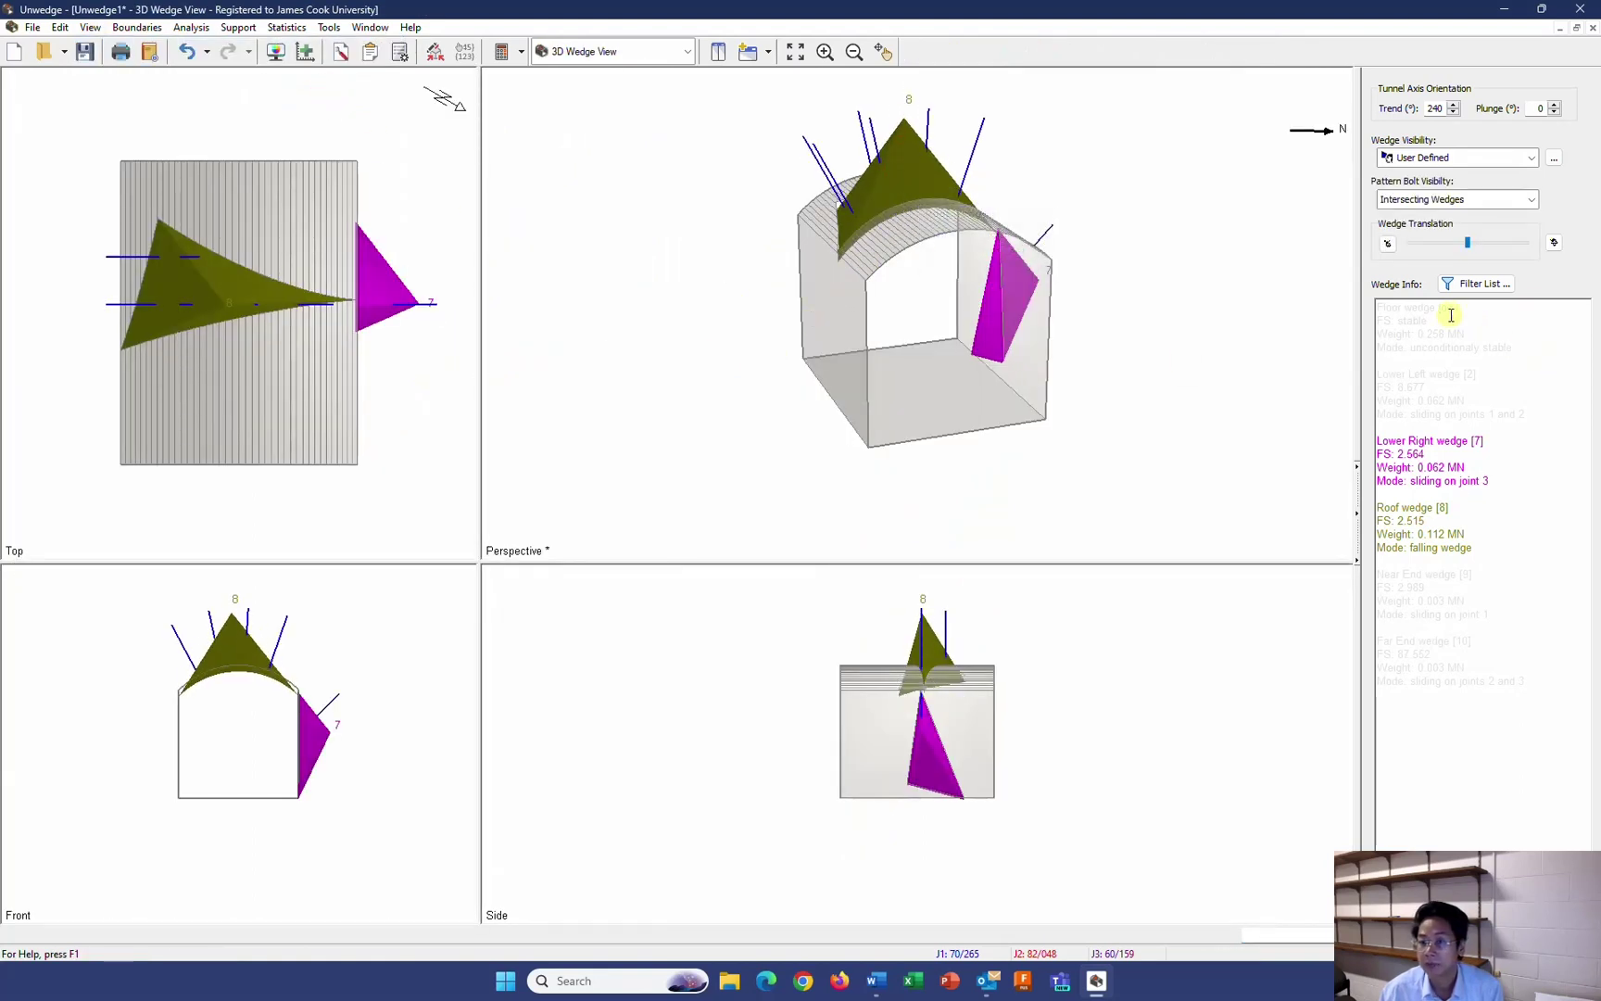